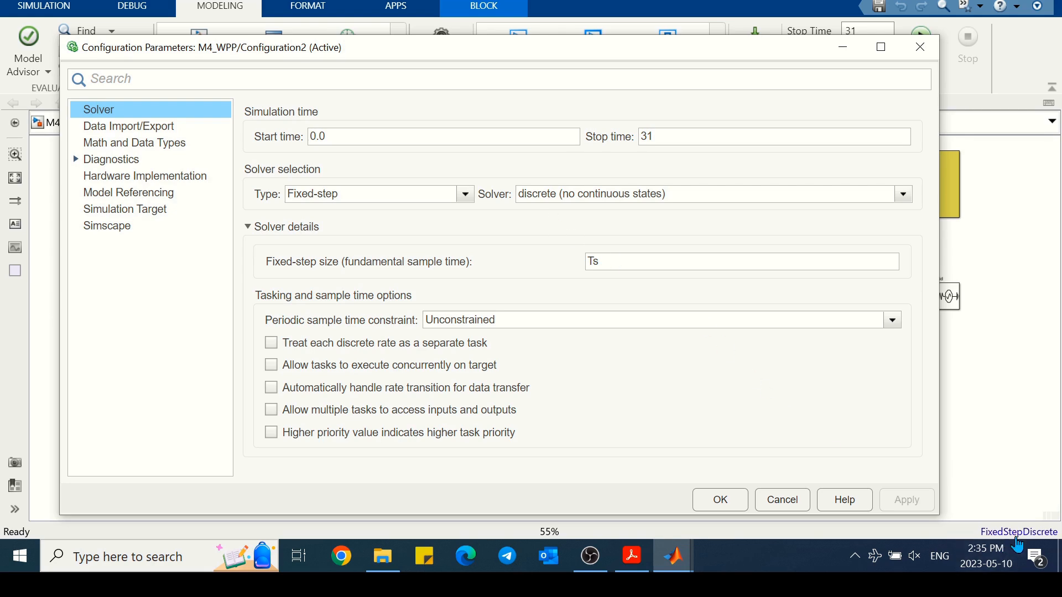
# - Close the solver configuration and review the PreLoadFcn and InitFcn callbacks in the model properties
pyautogui.click(721, 500)
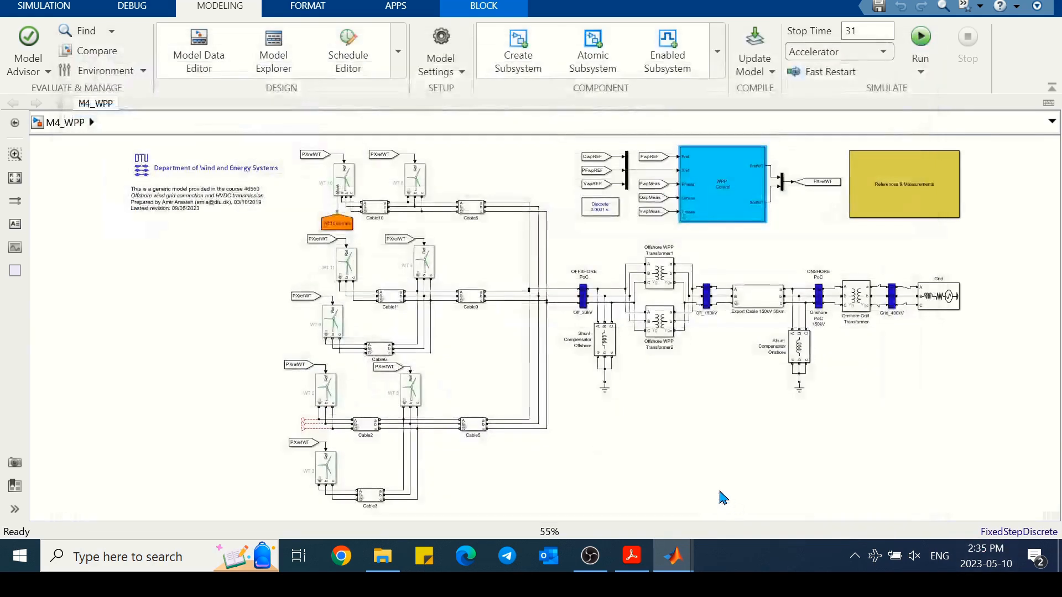
pyautogui.click(453, 76)
pyautogui.click(457, 145)
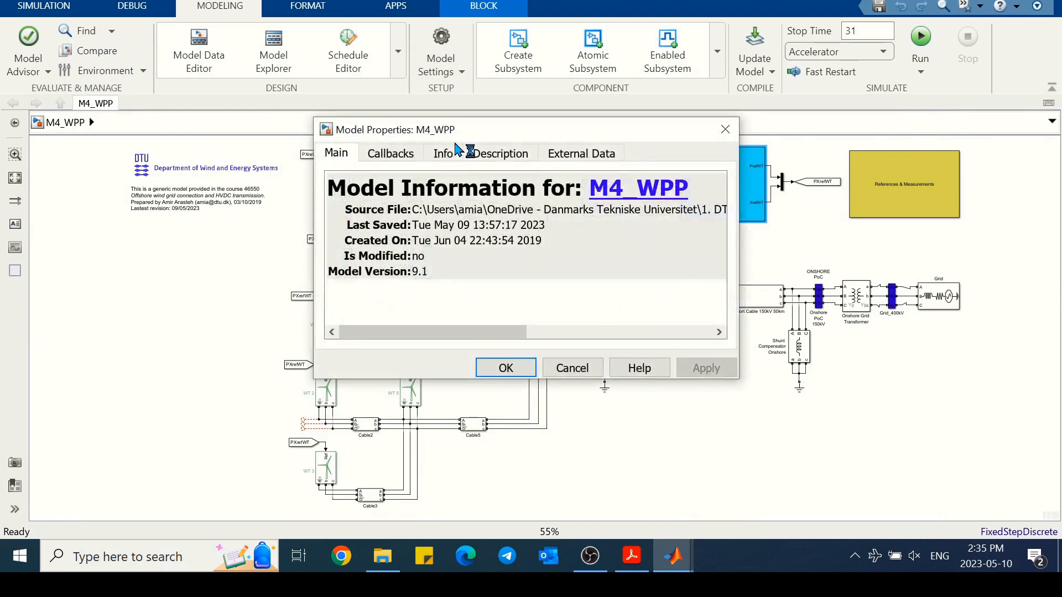
pyautogui.click(390, 158)
pyautogui.click(367, 198)
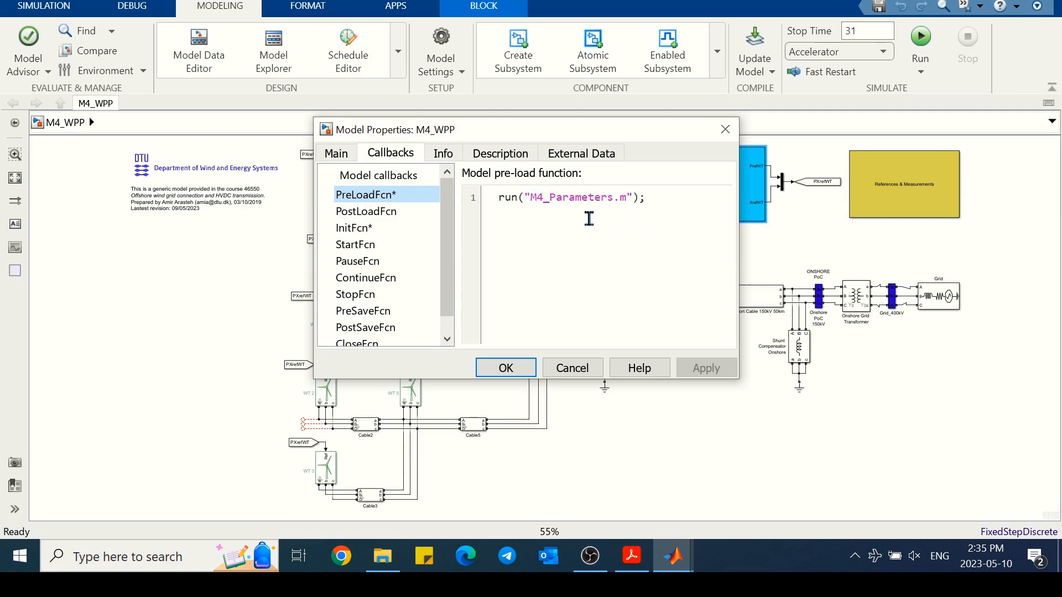
pyautogui.click(372, 231)
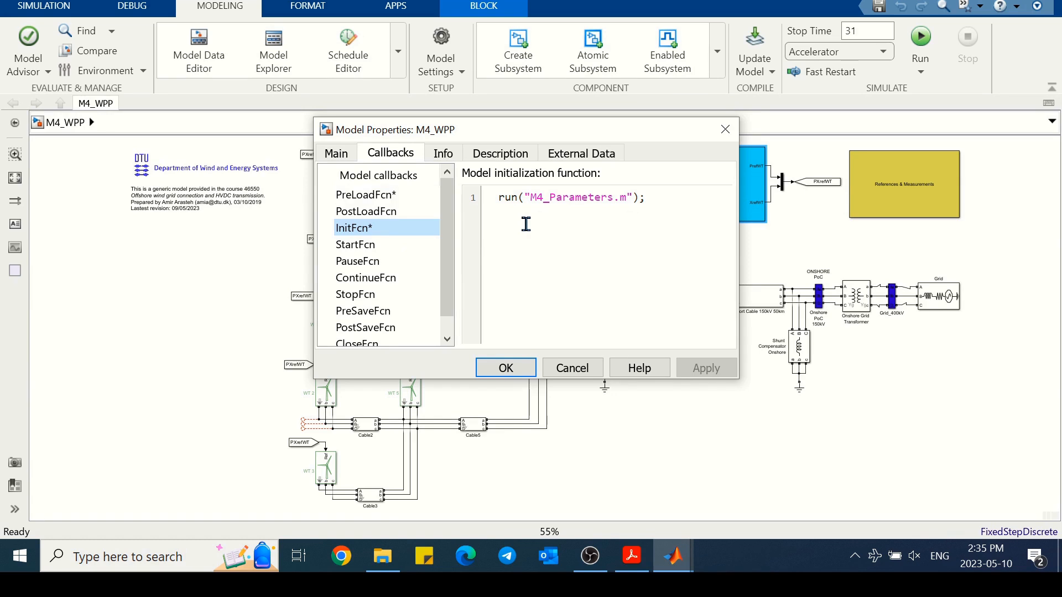
pyautogui.click(505, 367)
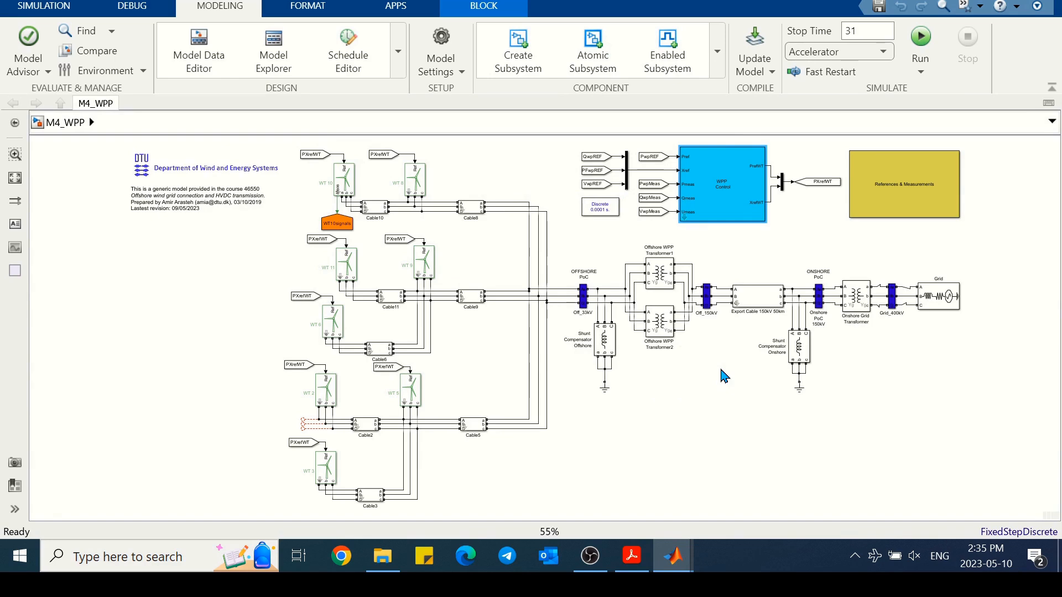
# - Inspect the Cable9 block parameters, then check the workspace variables in the main MATLAB window
pyautogui.doubleClick(469, 300)
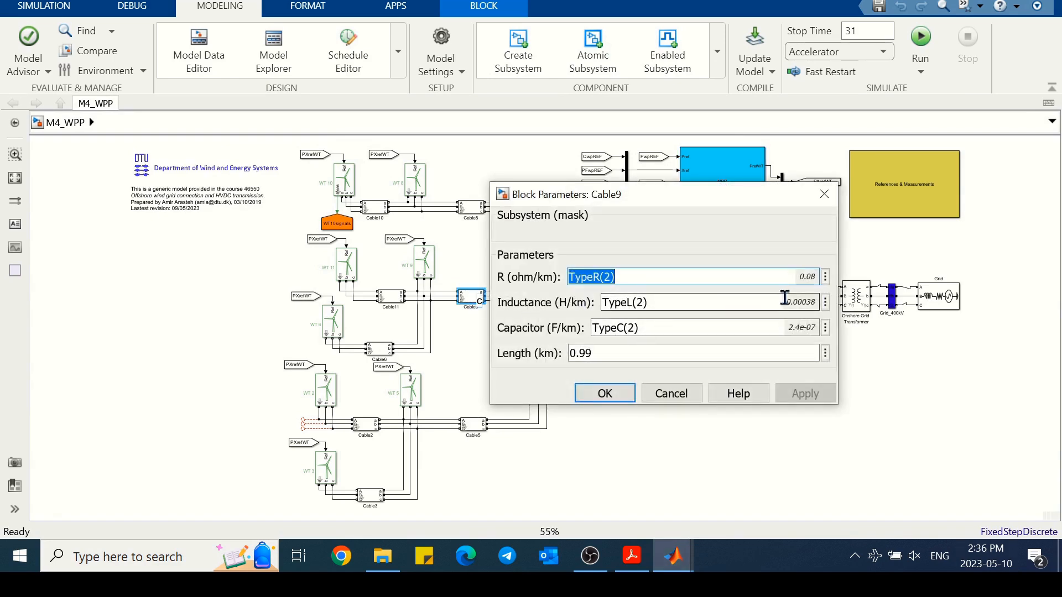
pyautogui.click(658, 387)
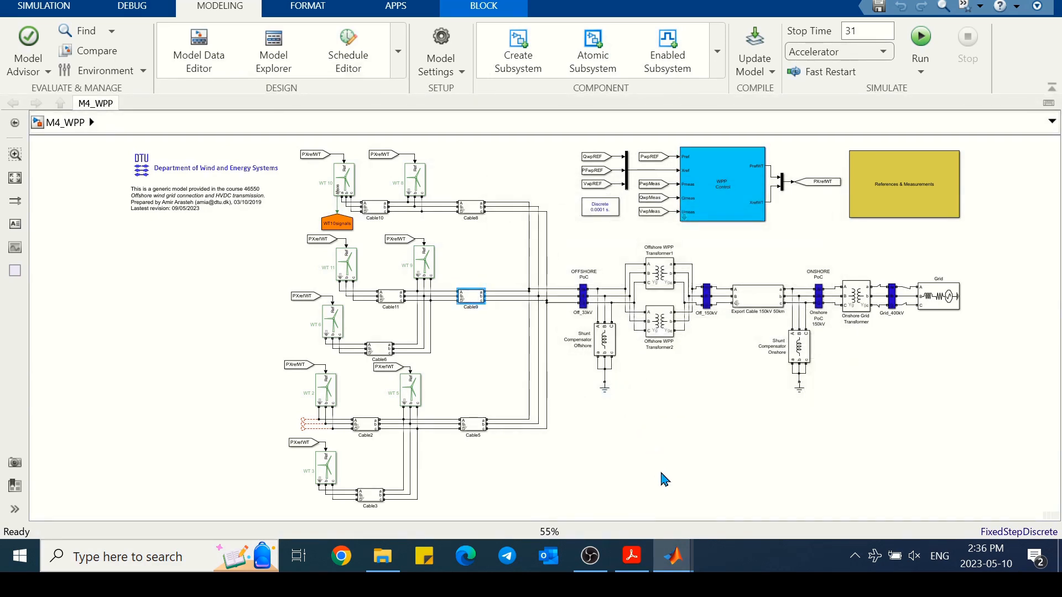
pyautogui.moveTo(674, 553)
pyautogui.click(587, 495)
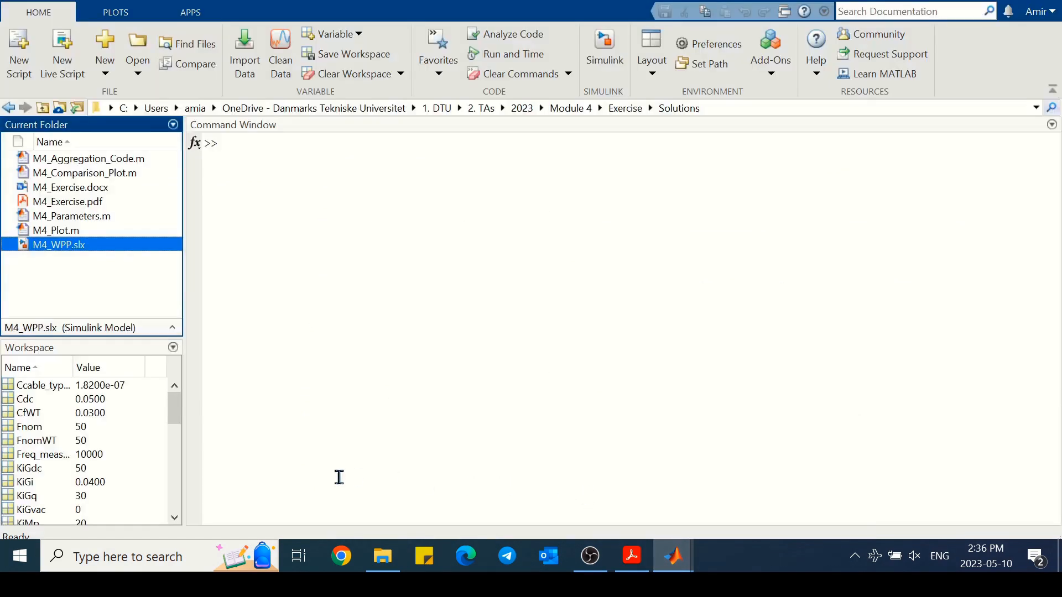
pyautogui.moveTo(169, 419)
pyautogui.mouseDown()
pyautogui.moveTo(173, 481)
pyautogui.moveTo(174, 406)
pyautogui.mouseUp()
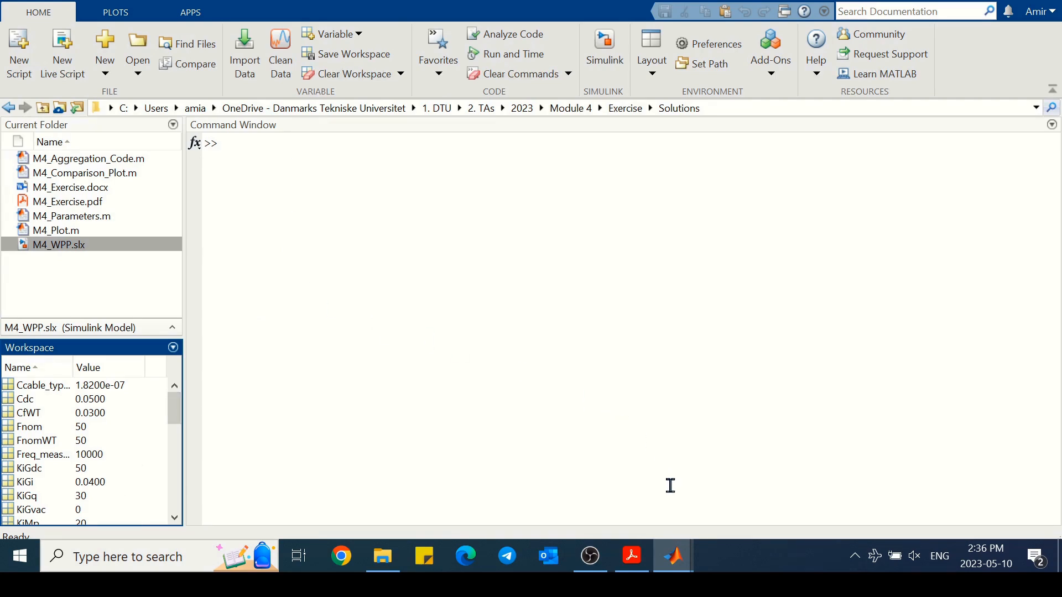
# - Switch to M4_Exercise.pdf in Acrobat and examine the studied system in Figure 1 and the wind farm layout plot on page 2
pyautogui.click(633, 556)
pyautogui.scroll(-2, 713, 293)
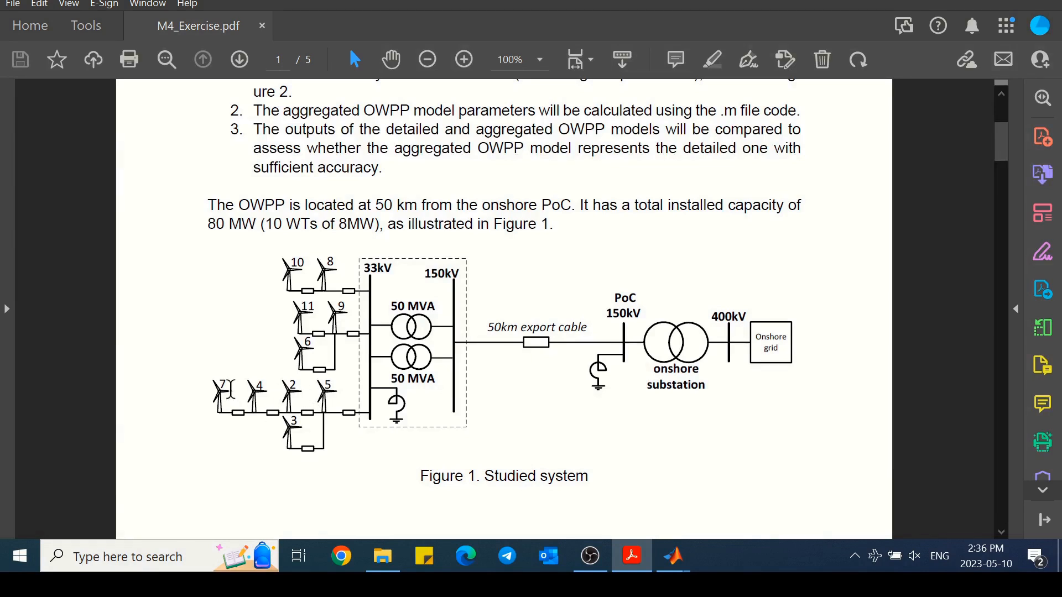
pyautogui.scroll(-8, 271, 453)
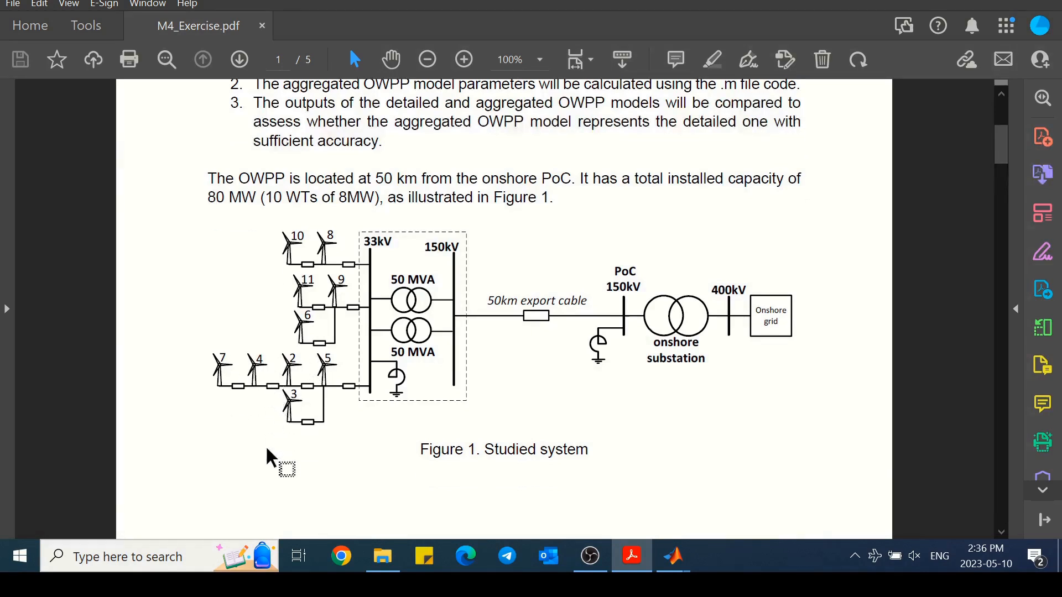
pyautogui.scroll(-6, 271, 455)
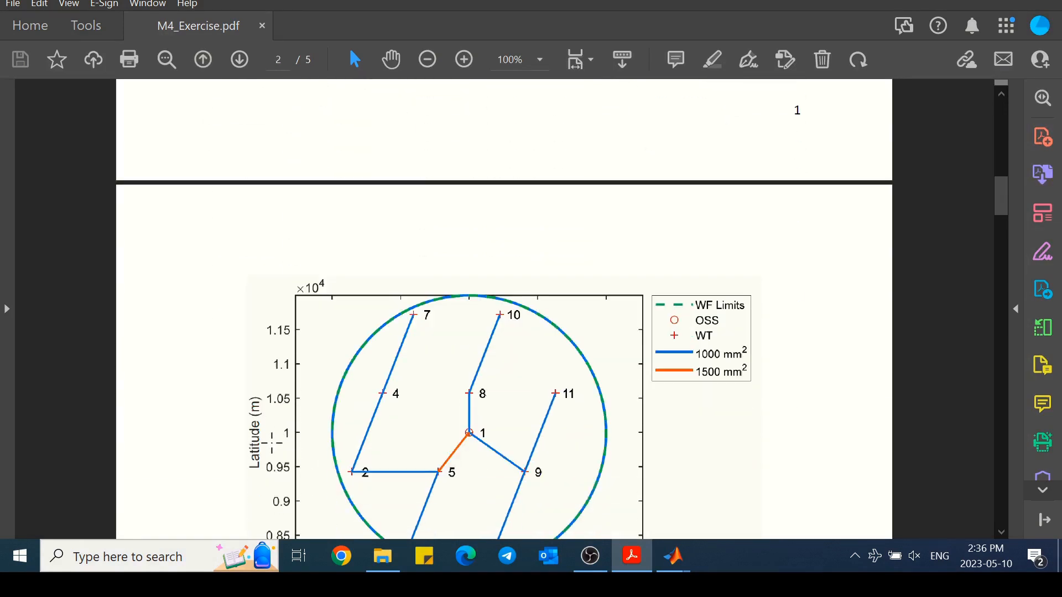
pyautogui.scroll(-1, 269, 440)
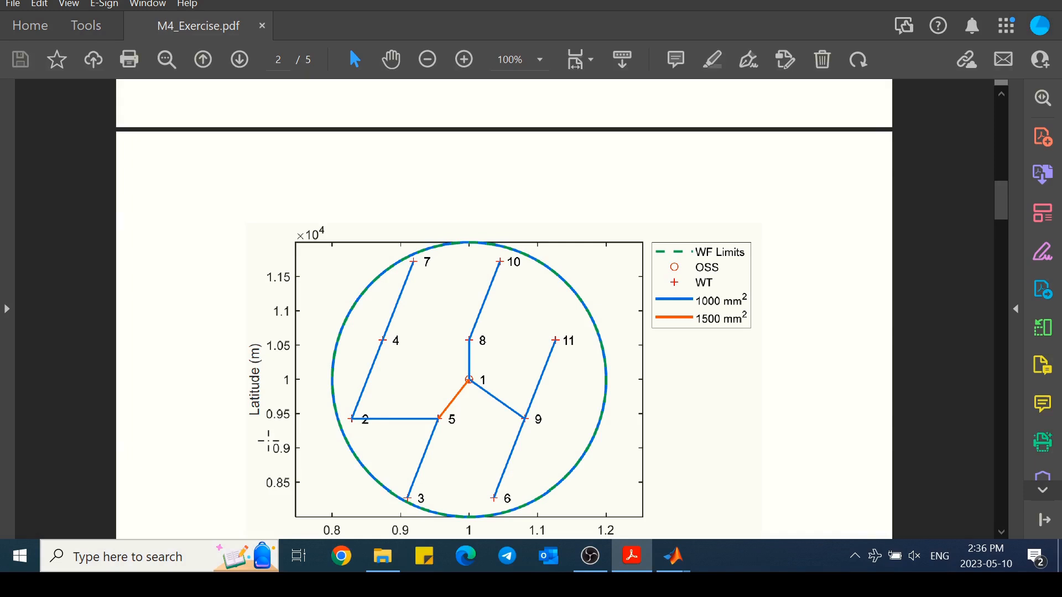
pyautogui.scroll(-1, 269, 441)
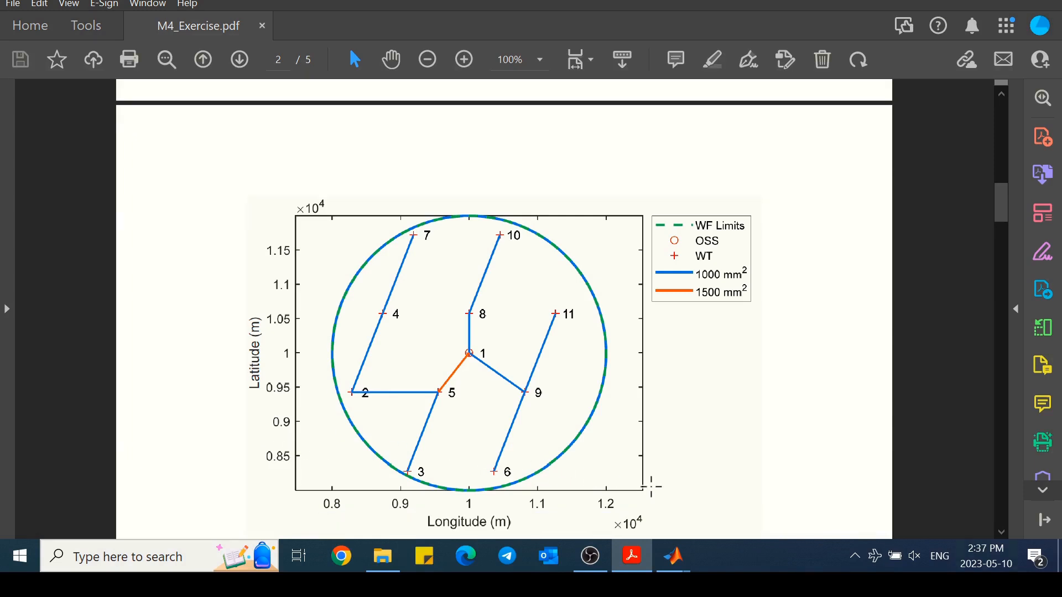
# - Return to the M4_WPP Simulink model and compare its turbine strings with the layout plot in the exercise PDF
pyautogui.moveTo(686, 564)
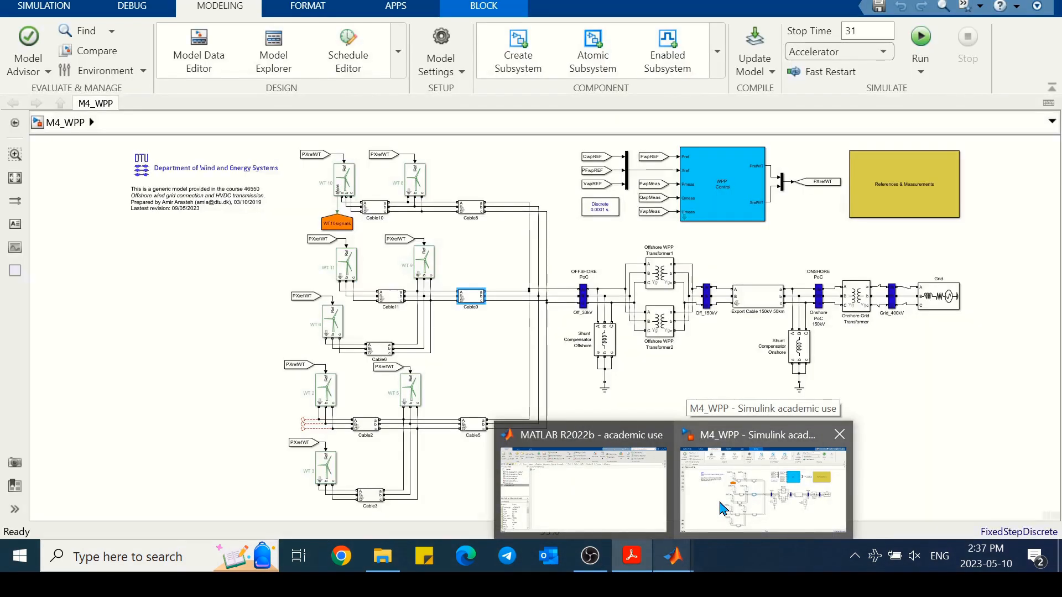
pyautogui.click(721, 513)
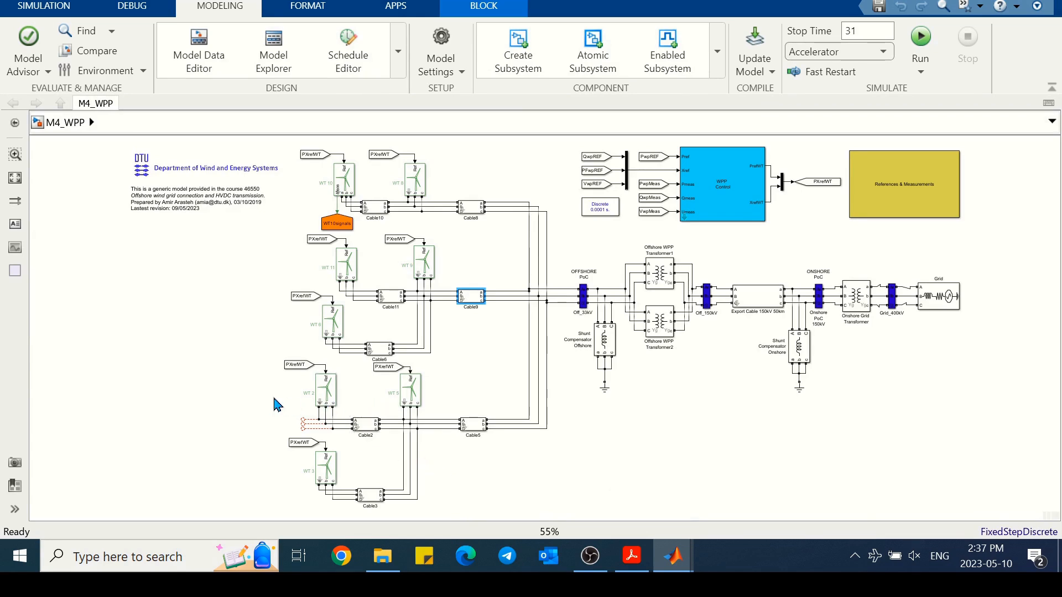
pyautogui.scroll(5, 247, 397)
pyautogui.moveTo(1057, 296); pyautogui.dragTo(1054, 200)
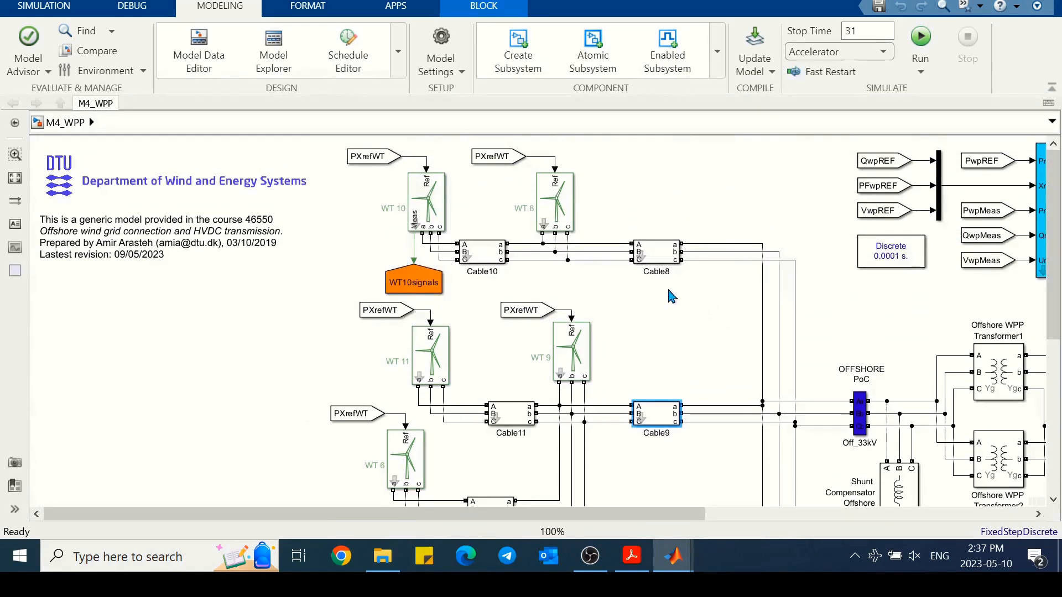
pyautogui.moveTo(1055, 221); pyautogui.dragTo(1056, 370)
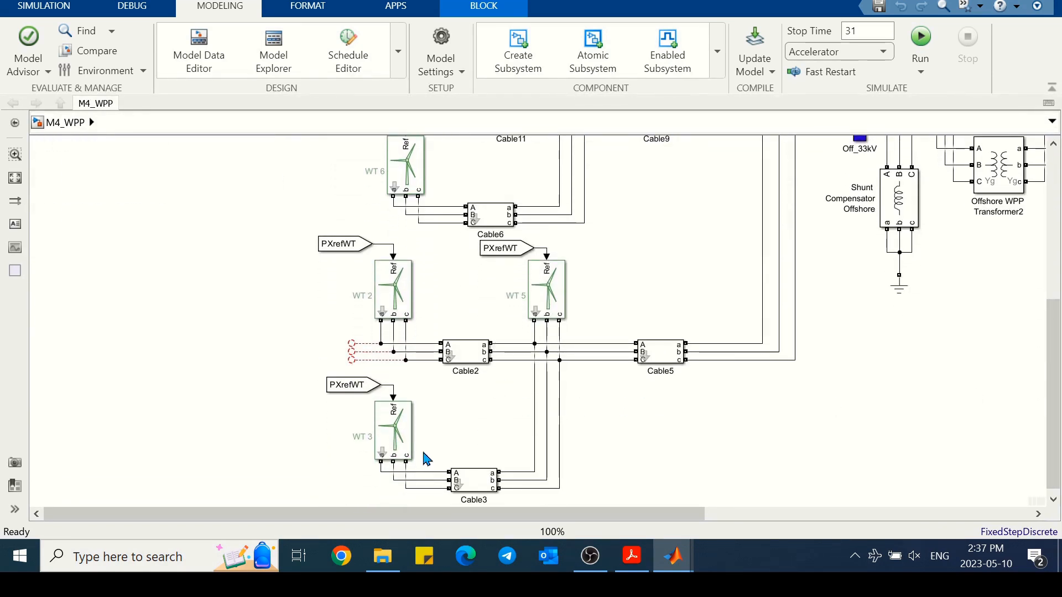
pyautogui.click(632, 556)
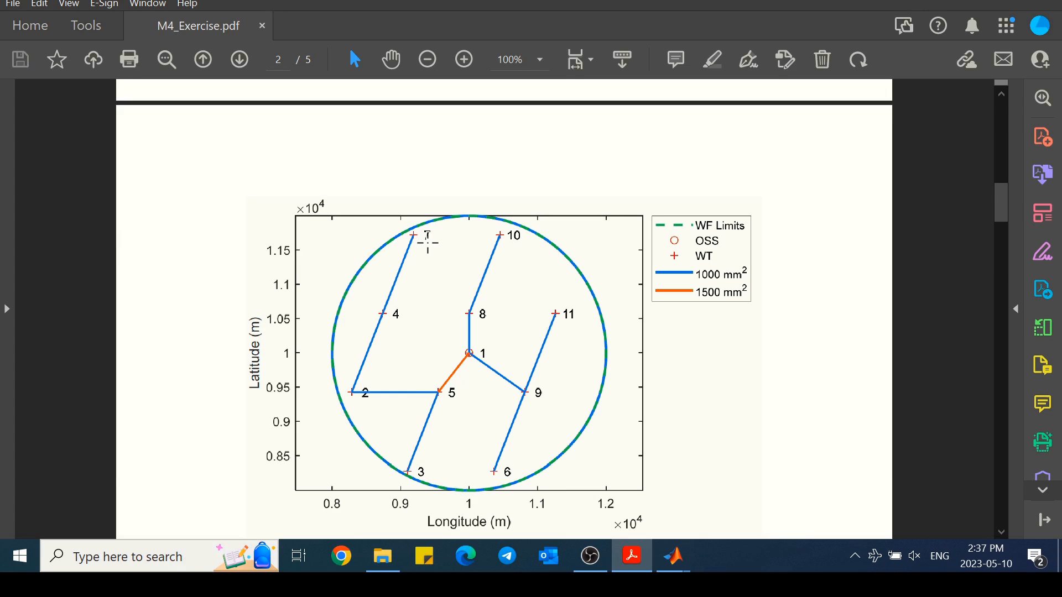
pyautogui.click(966, 1)
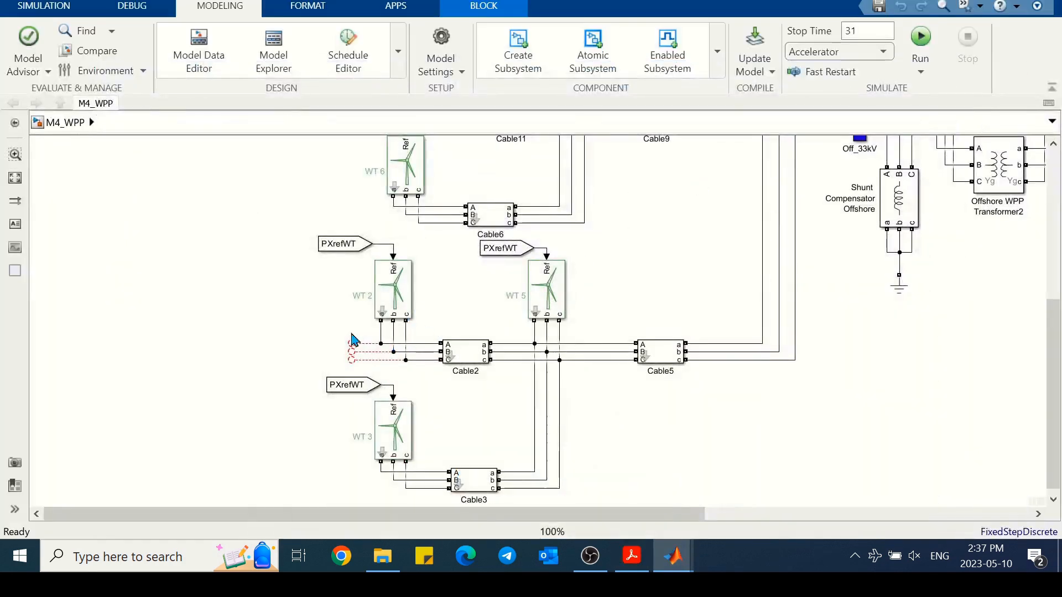
# - Duplicate WT 2 with its PXrefWT tag, lines and Cable2, and connect the copy to the open line ends beside WT 2
pyautogui.moveTo(285, 239); pyautogui.dragTo(466, 371)
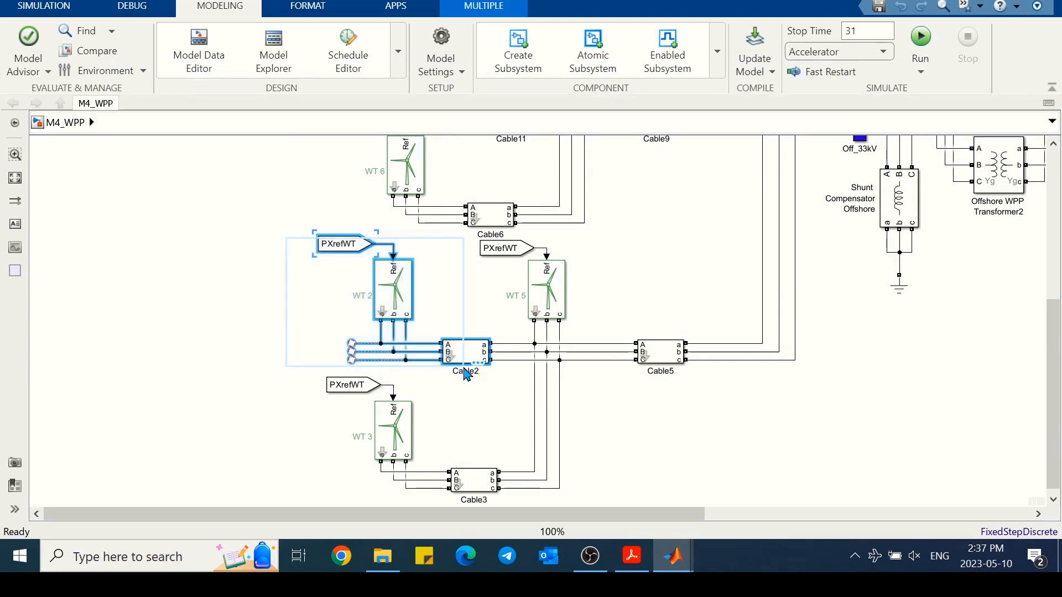
pyautogui.click(201, 335)
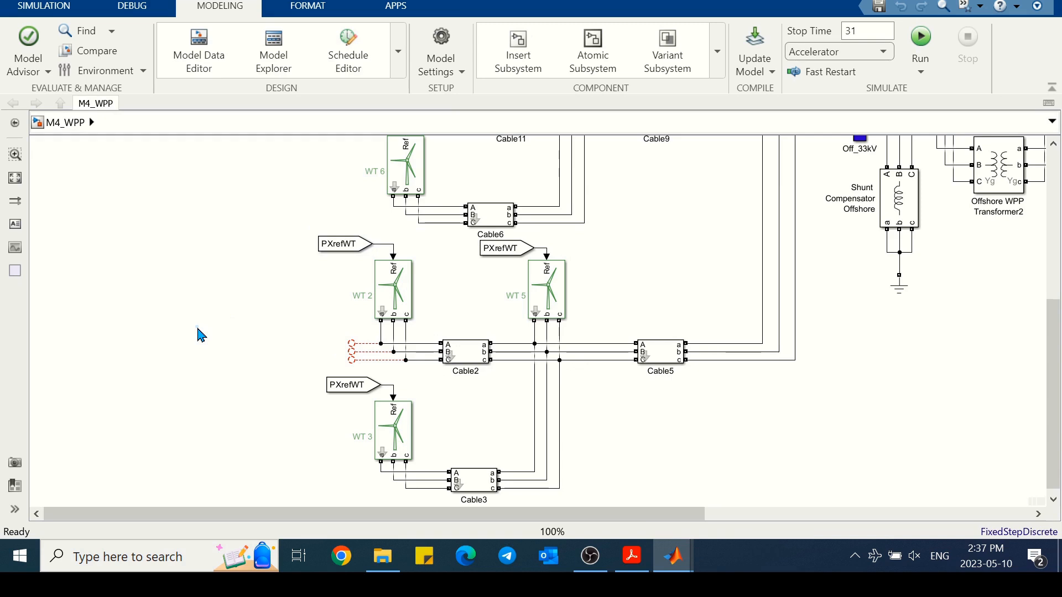
pyautogui.hotkey('ctrl', 'v')
pyautogui.press('Up')
pyautogui.press('Up')
pyautogui.press('Up')
pyautogui.press('Up')
pyautogui.press('Up')
pyautogui.press('Up')
pyautogui.press('Up')
pyautogui.press('Up')
pyautogui.press('Up')
pyautogui.press('Up')
pyautogui.press('Up')
pyautogui.press('Up')
pyautogui.press('Up')
pyautogui.press('Up')
pyautogui.press('Up')
pyautogui.press('Left')
pyautogui.press('Left')
pyautogui.press('Left')
pyautogui.press('Left')
pyautogui.press('Left')
pyautogui.press('Left')
pyautogui.press('Left')
pyautogui.press('Left')
pyautogui.press('Up')
pyautogui.press('Up')
pyautogui.press('Up')
pyautogui.press('Up')
pyautogui.press('Up')
pyautogui.press('Up')
pyautogui.press('Up')
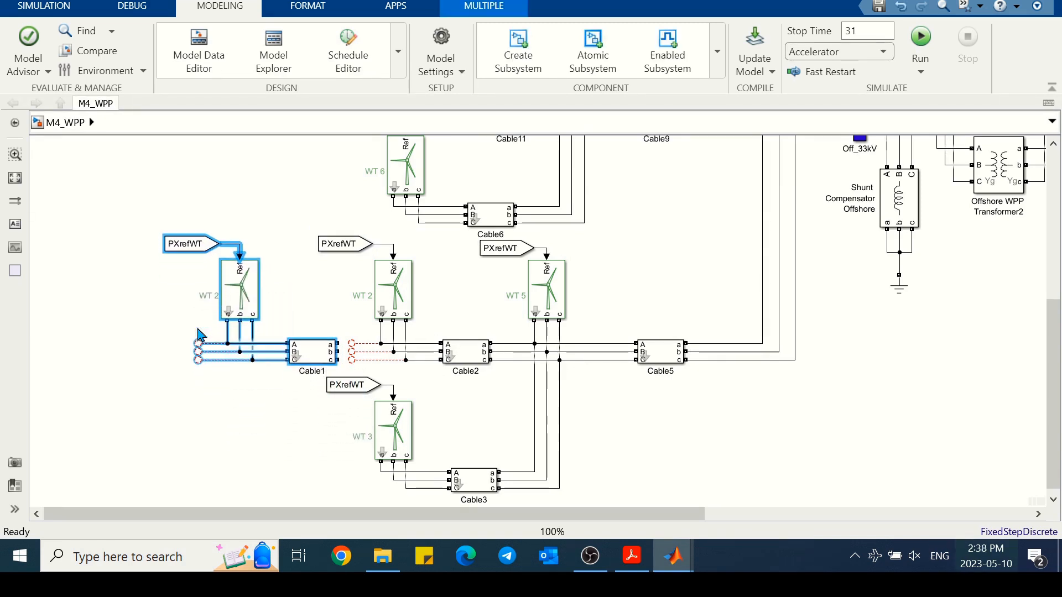
pyautogui.press('Right')
pyautogui.press('Right')
pyautogui.press('Right')
pyautogui.press('Right')
pyautogui.press('Right')
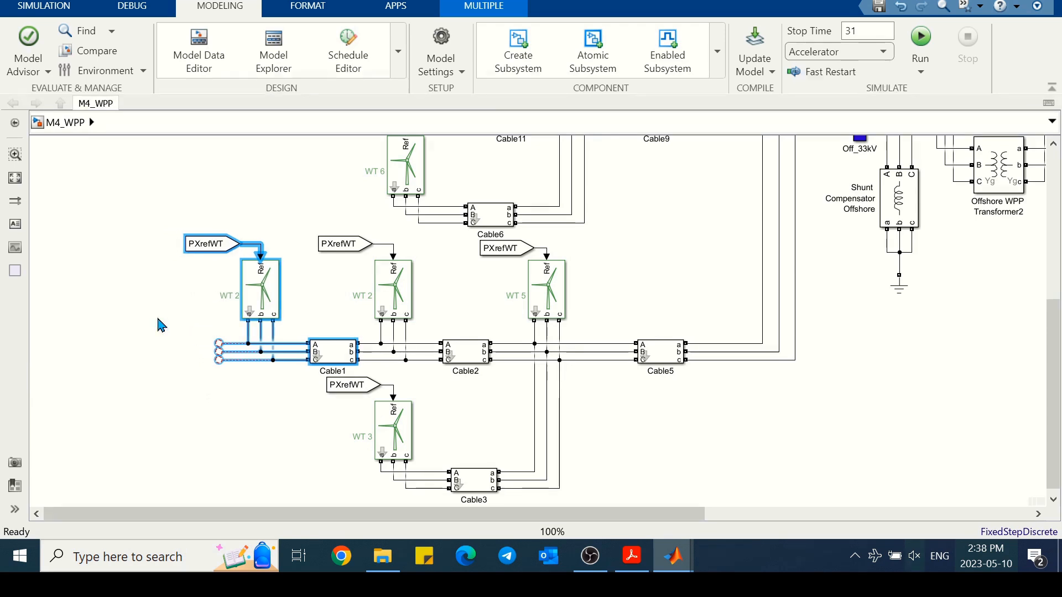
pyautogui.click(119, 307)
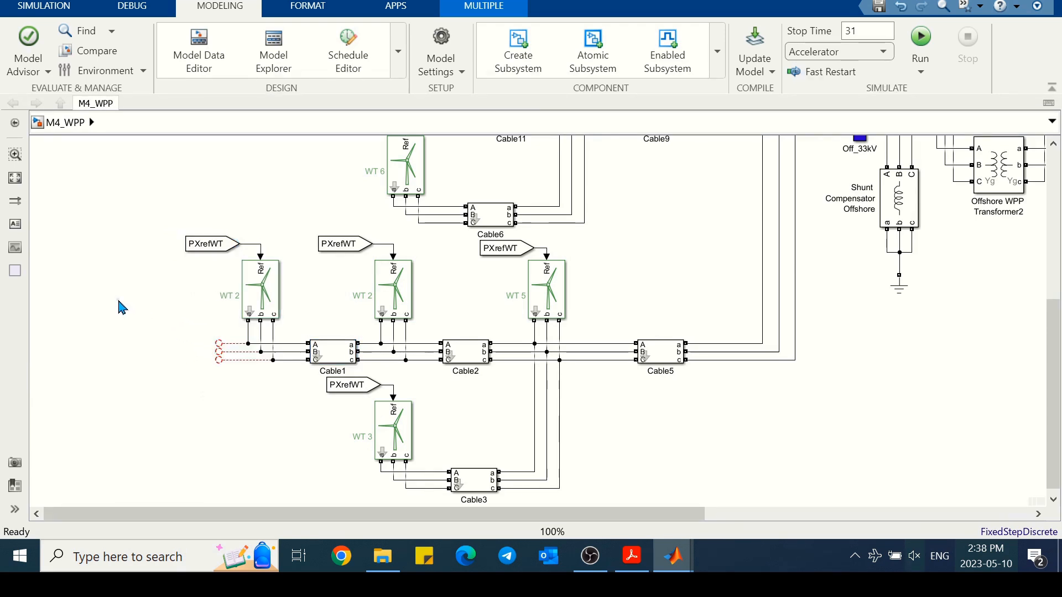
# - Paste a second copy of the turbine and cable group and attach it to the open line ends of the first copy
pyautogui.hotkey('ctrl', 'v')
pyautogui.press('Left')
pyautogui.press('Left')
pyautogui.press('Left')
pyautogui.press('Left')
pyautogui.press('Left')
pyautogui.press('Left')
pyautogui.press('Left')
pyautogui.press('Left')
pyautogui.press('Left')
pyautogui.press('Left')
pyautogui.press('Left')
pyautogui.press('Left')
pyautogui.press('Left')
pyautogui.press('Left')
pyautogui.press('Left')
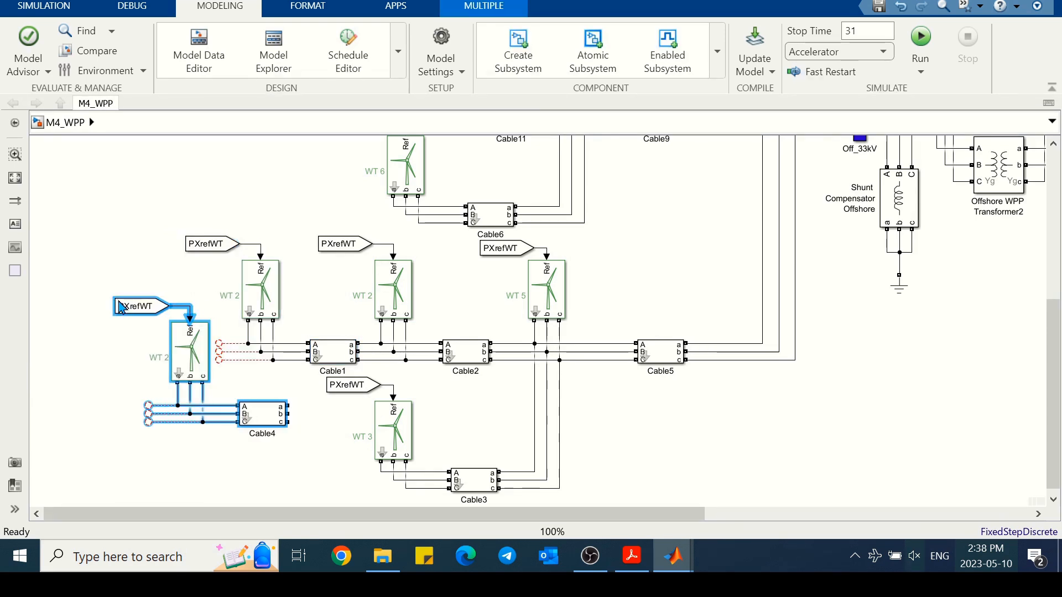
pyautogui.press('Left')
pyautogui.press('Left')
pyautogui.press('Left')
pyautogui.press('Left')
pyautogui.press('Left')
pyautogui.press('Left')
pyautogui.press('Left')
pyautogui.press('Left')
pyautogui.press('Up')
pyautogui.press('Up')
pyautogui.press('Up')
pyautogui.press('Up')
pyautogui.press('Up')
pyautogui.press('Up')
pyautogui.press('Up')
pyautogui.press('Up')
pyautogui.press('Up')
pyautogui.press('Up')
pyautogui.press('Up')
pyautogui.press('Up')
pyautogui.press('Up')
pyautogui.press('Up')
pyautogui.press('Up')
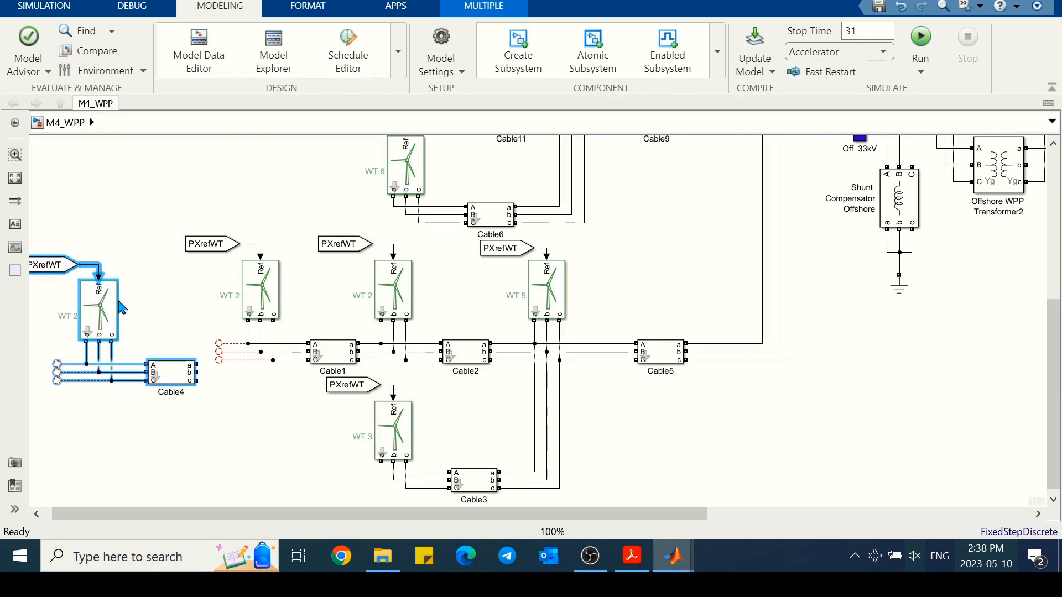
pyautogui.press('Right')
pyautogui.press('Right')
pyautogui.press('Right')
pyautogui.press('Right')
pyautogui.press('Right')
pyautogui.press('Right')
# - Delete the three unconnected line stubs at the outermost turbine of the extended string
pyautogui.click(91, 382)
pyautogui.moveTo(61, 334); pyautogui.dragTo(94, 380)
pyautogui.press('Delete')
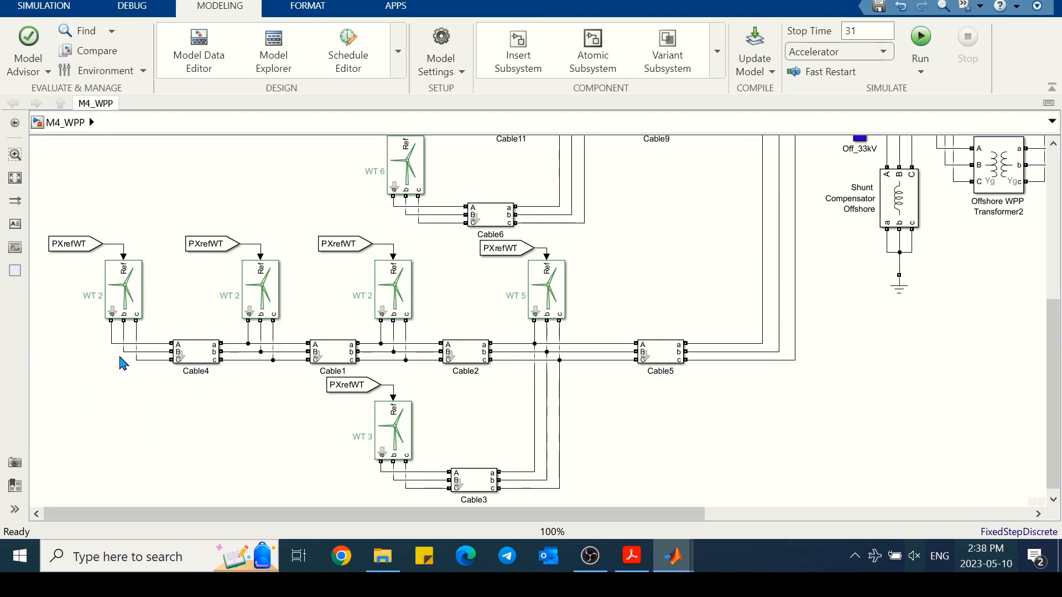
# - Check the turbine numbering in the exercise PDF and set the Name parameter of the copied turbine nearest WT 2 to 4
pyautogui.click(632, 558)
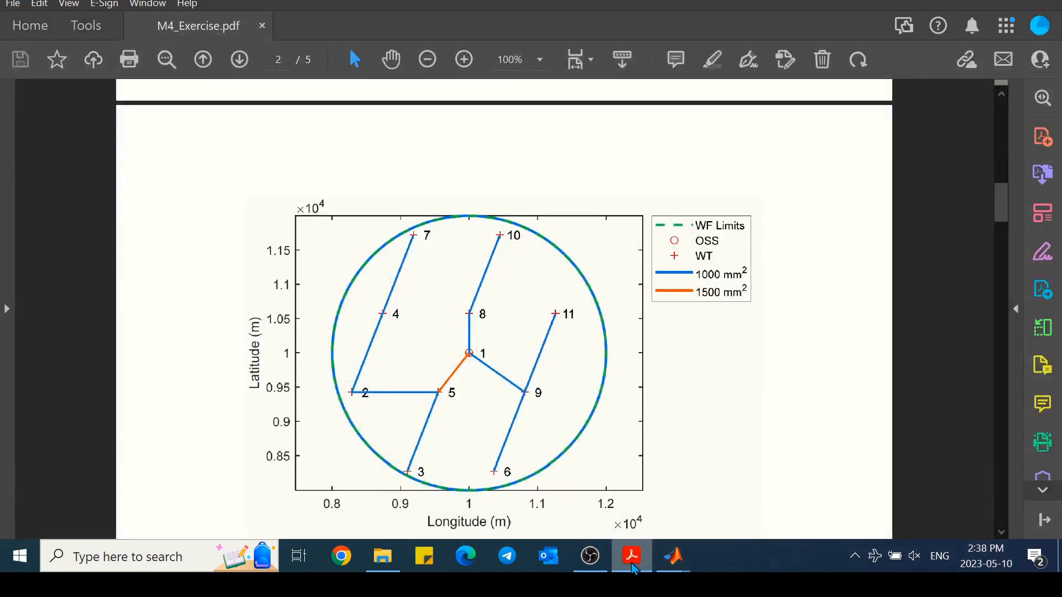
pyautogui.click(632, 558)
pyautogui.doubleClick(264, 304)
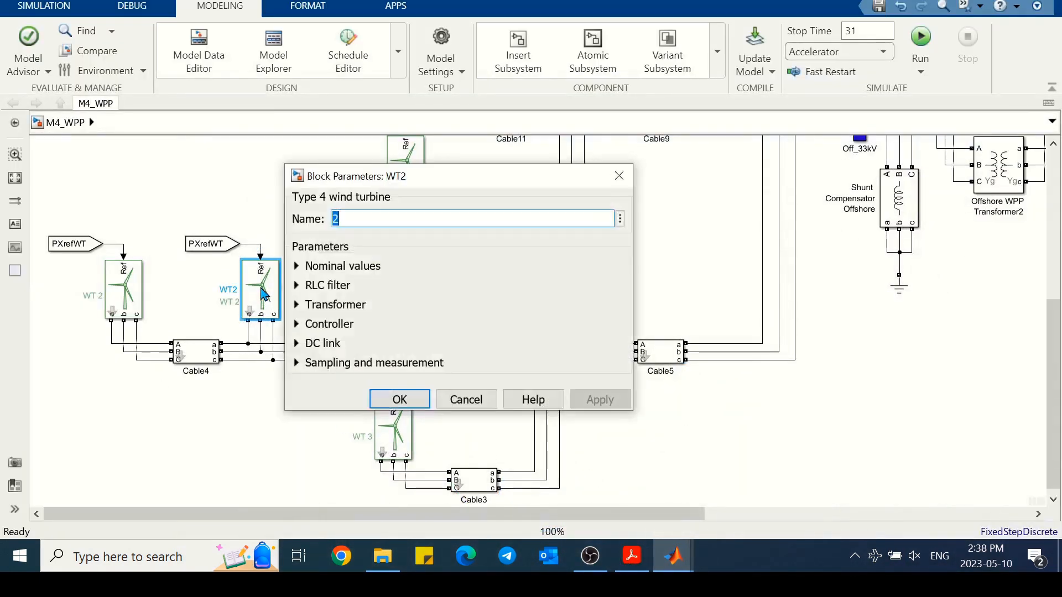
pyautogui.write('4')
pyautogui.click(399, 399)
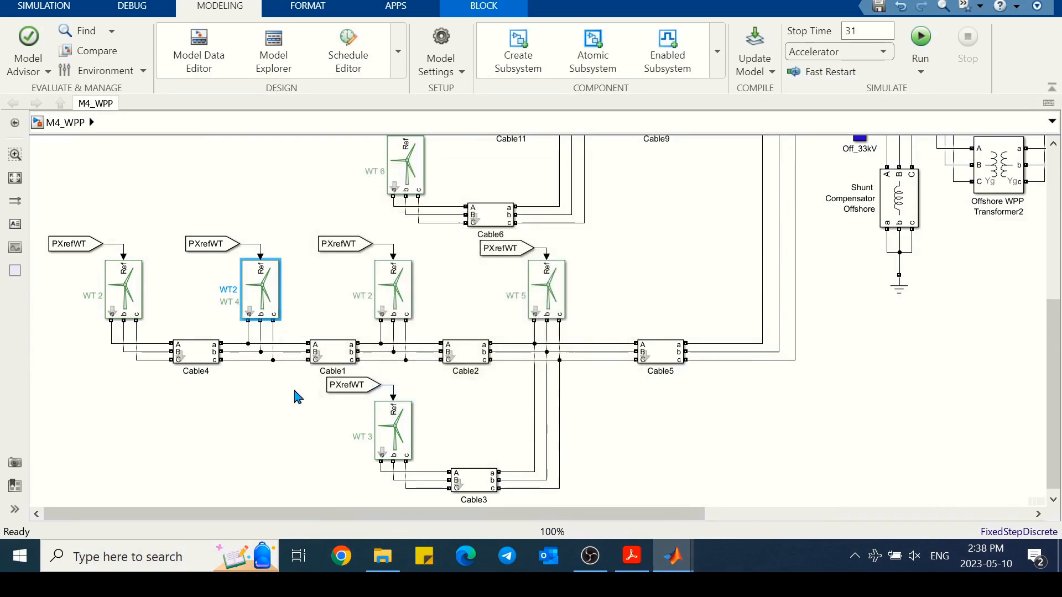
# - Set the Name parameter of the outermost copied turbine in the string to 7
pyautogui.doubleClick(130, 298)
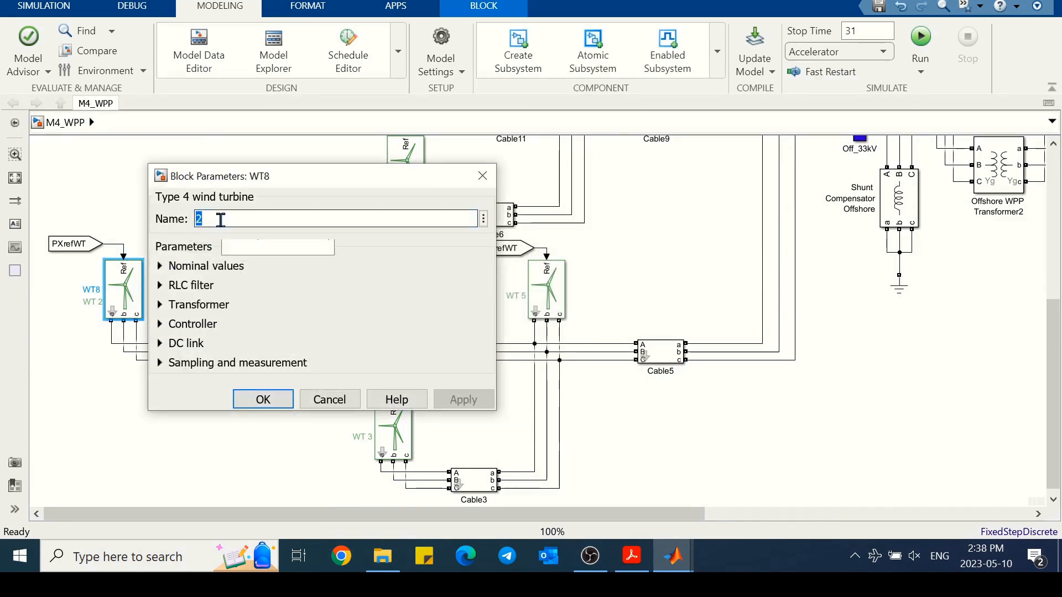
pyautogui.write('7')
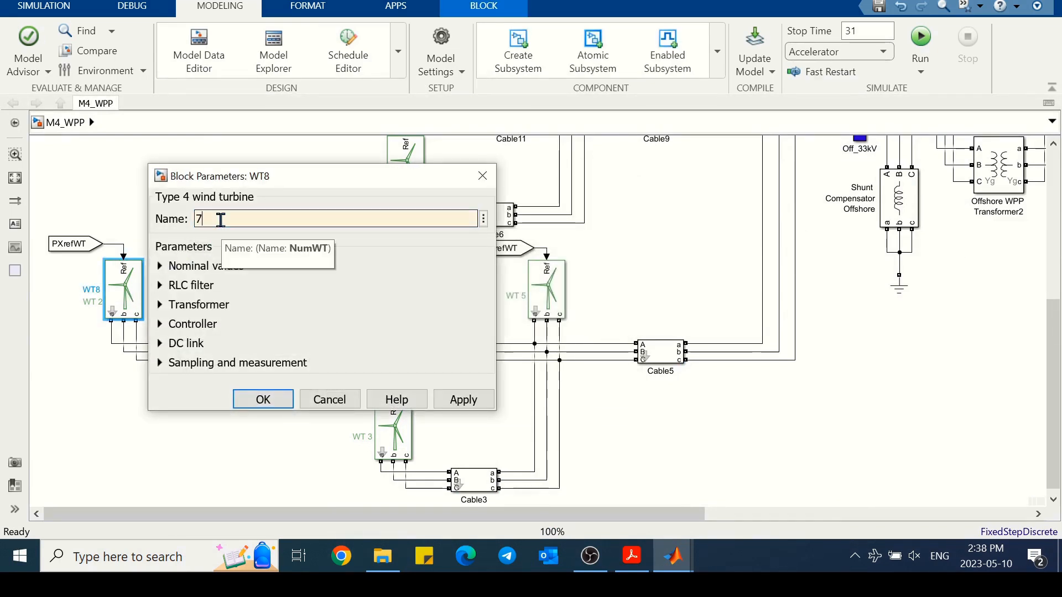
pyautogui.click(258, 400)
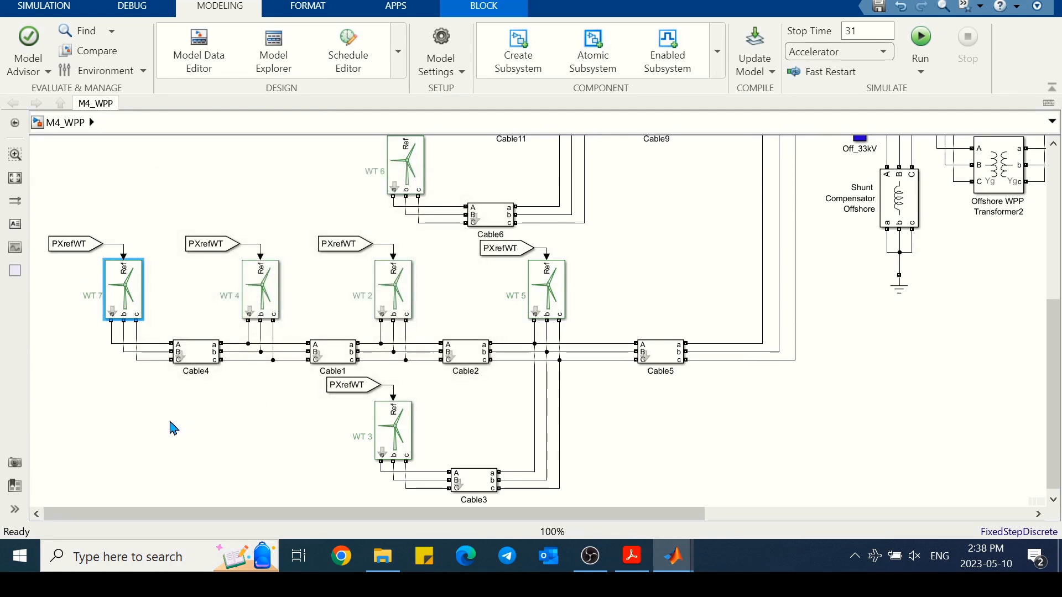
pyautogui.click(194, 311)
pyautogui.scroll(3, 255, 292)
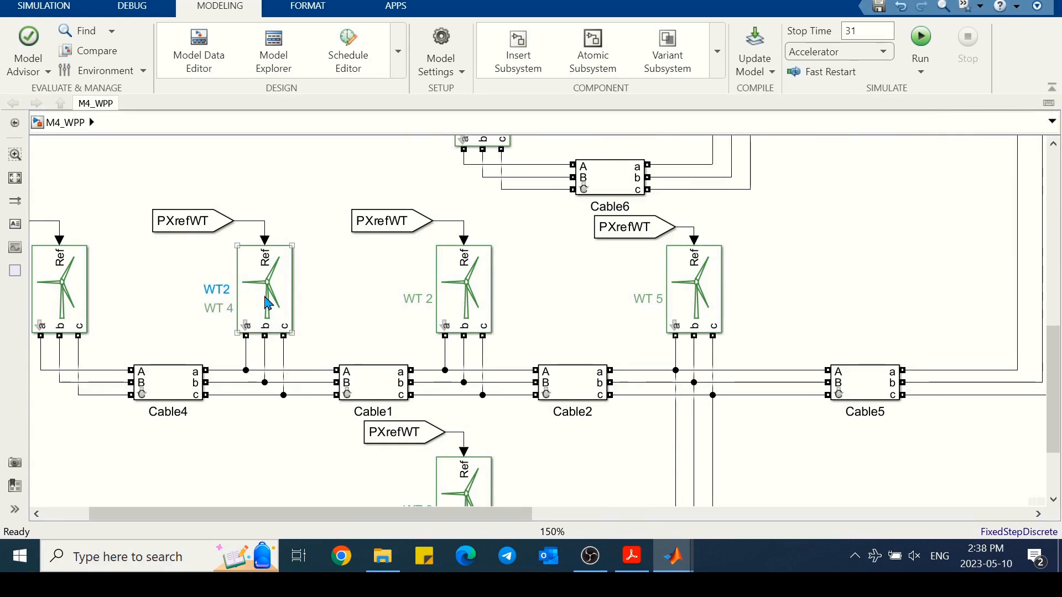
# - Show the block name of the WT 4 turbine and try to rename the block to WT4
pyautogui.rightClick(265, 302)
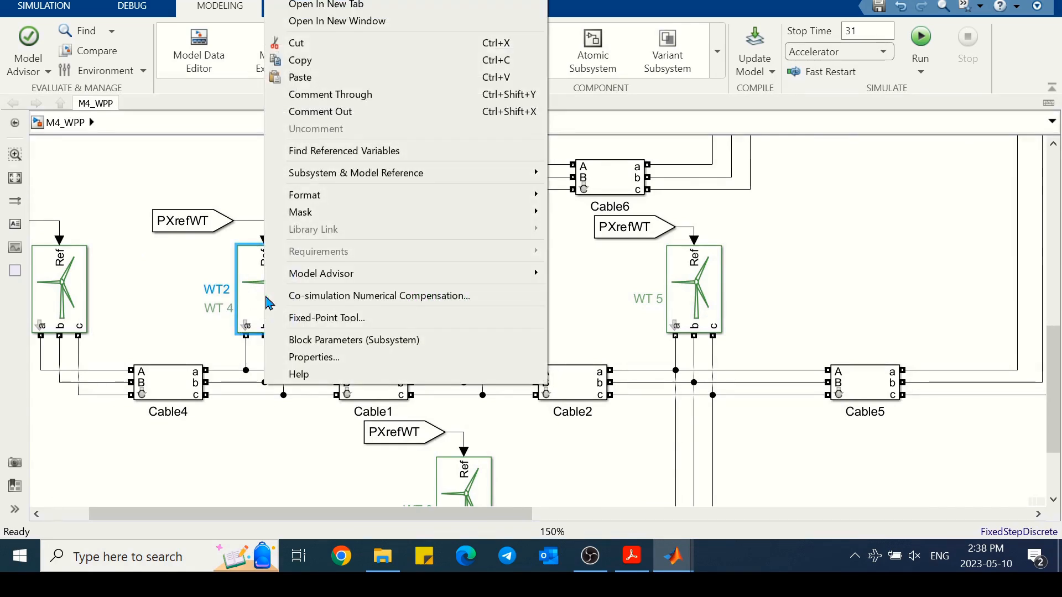
pyautogui.moveTo(520, 196)
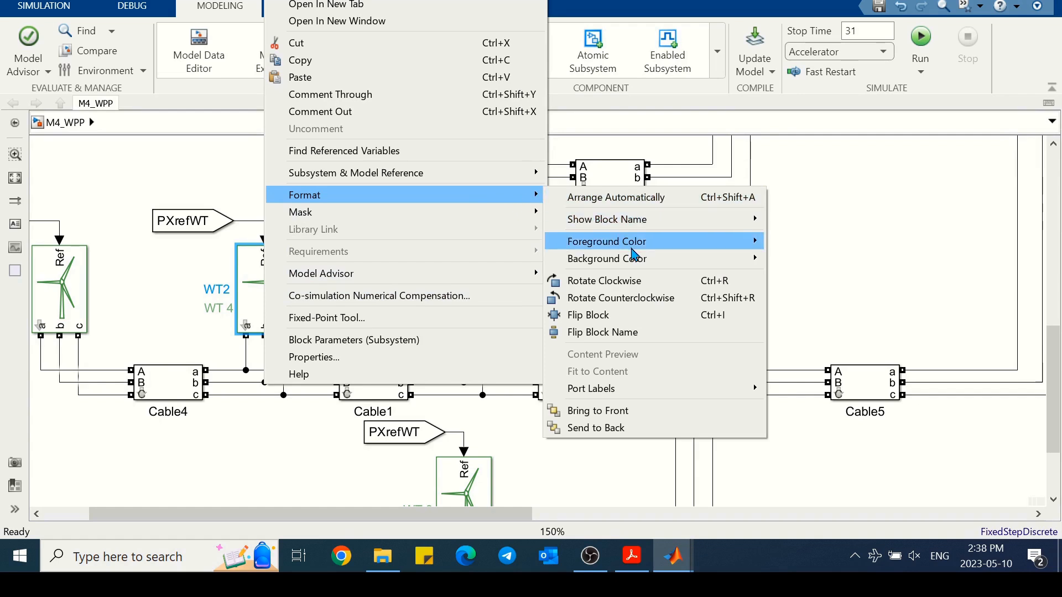
pyautogui.moveTo(749, 220)
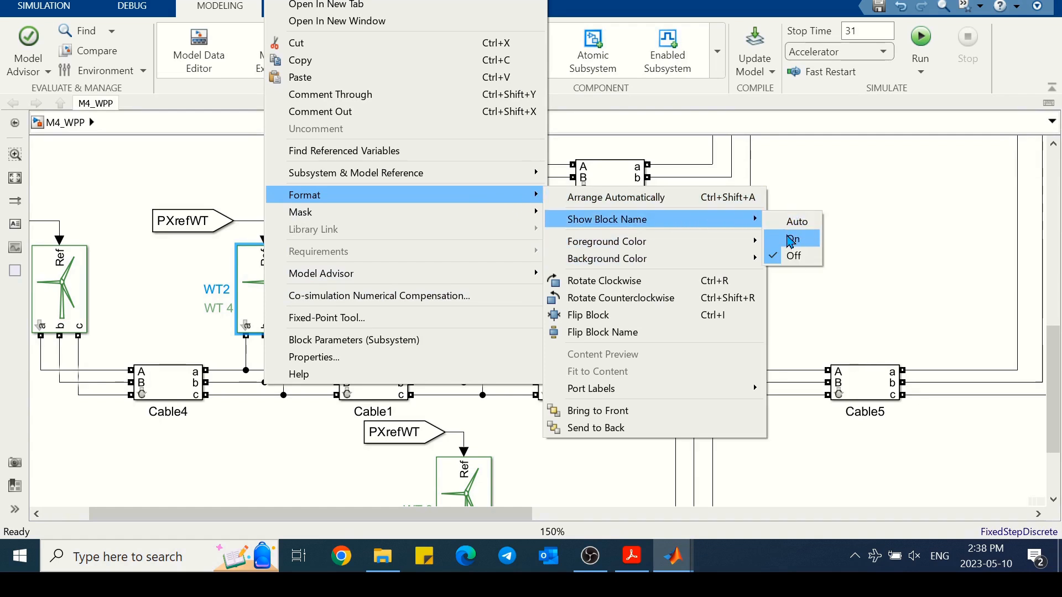
pyautogui.click(790, 240)
pyautogui.click(224, 289)
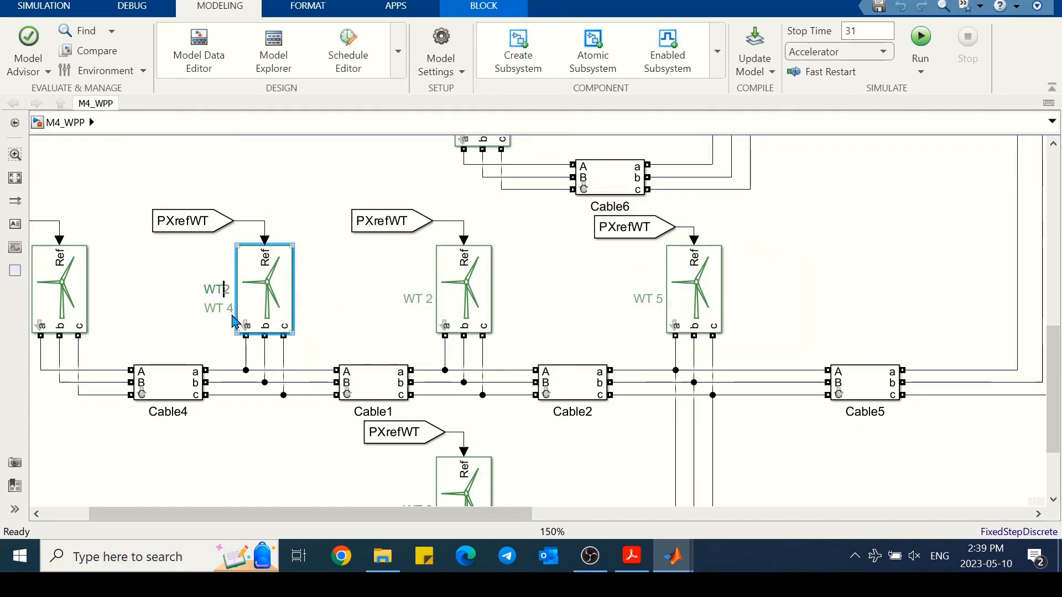
pyautogui.click(169, 299)
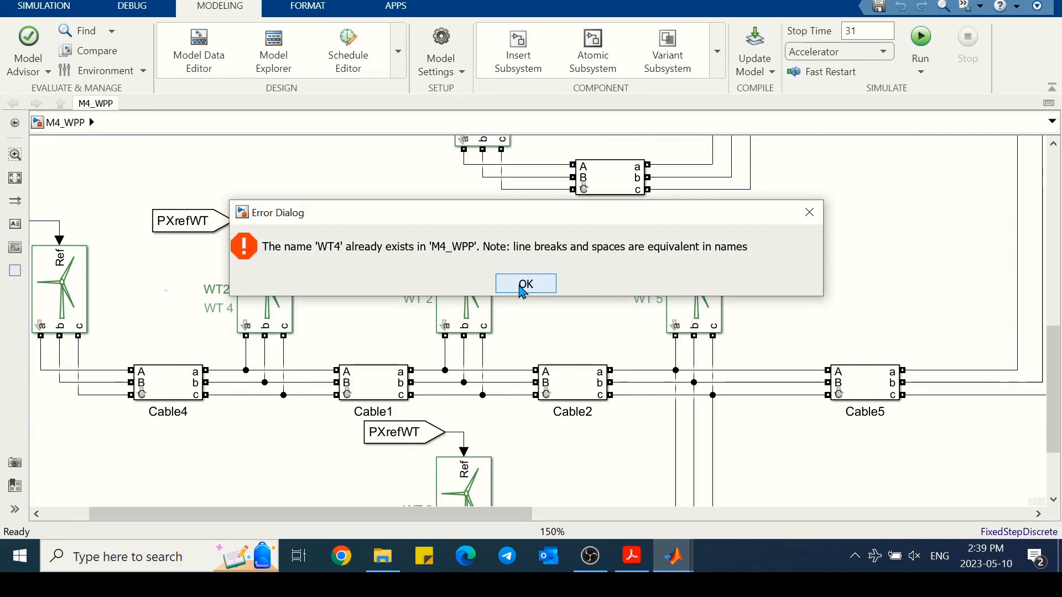
pyautogui.click(522, 286)
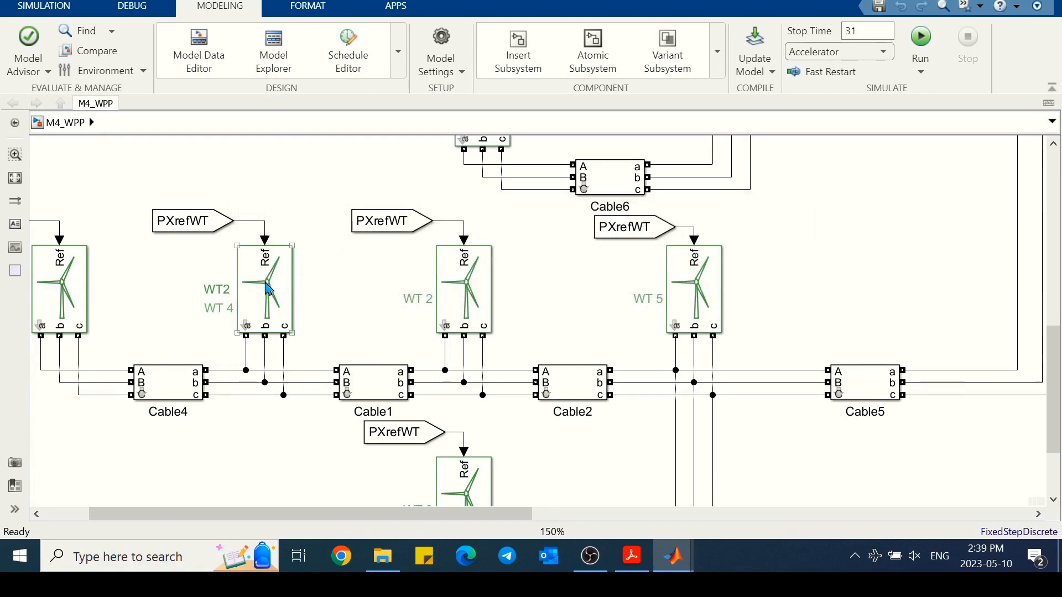
# - Turn off the block name display on the WT 4 turbine
pyautogui.rightClick(266, 288)
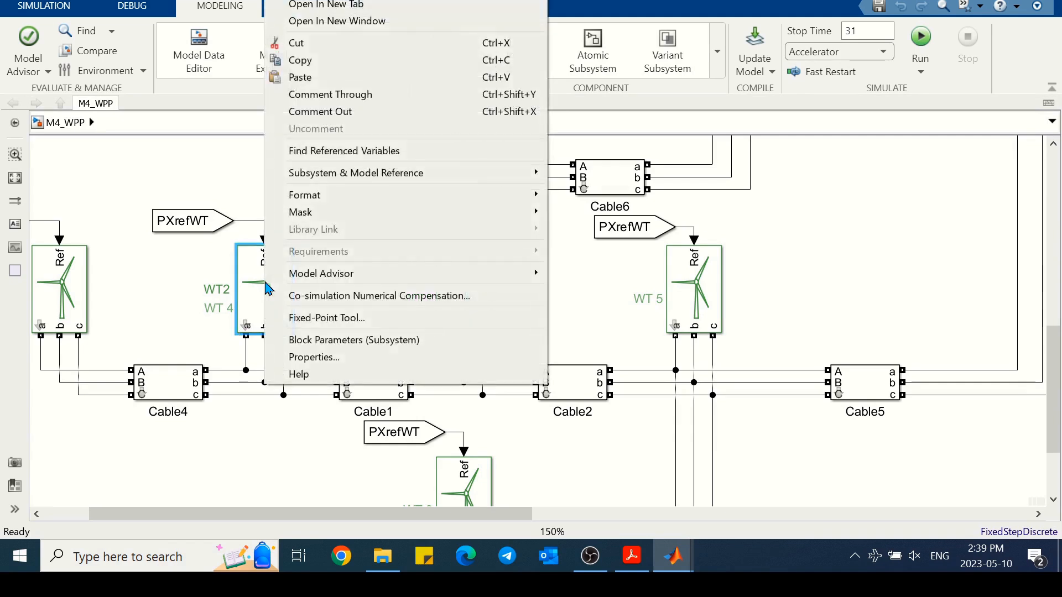
pyautogui.moveTo(440, 196)
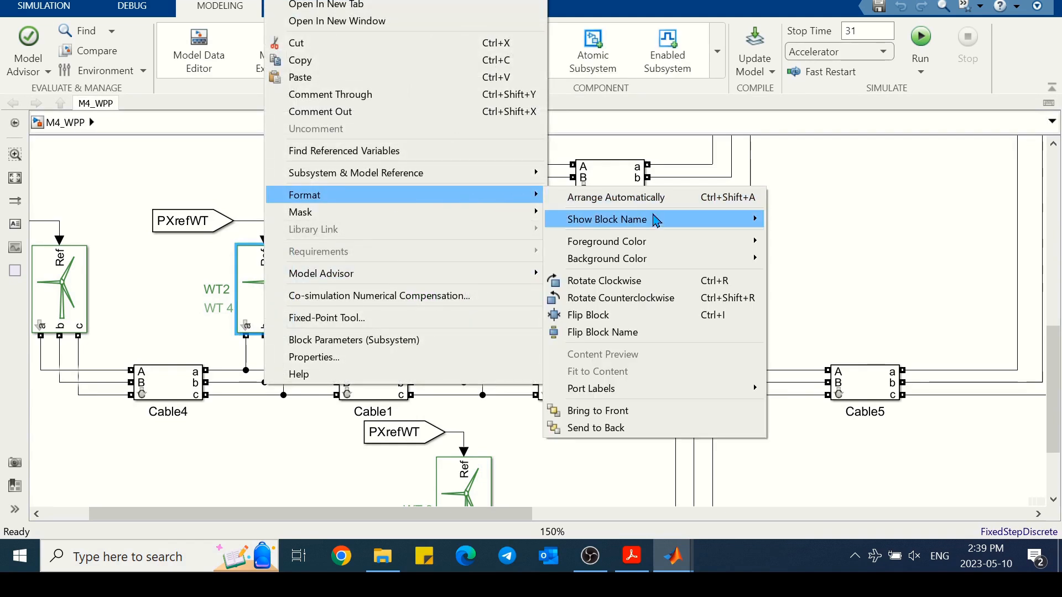
pyautogui.moveTo(669, 249)
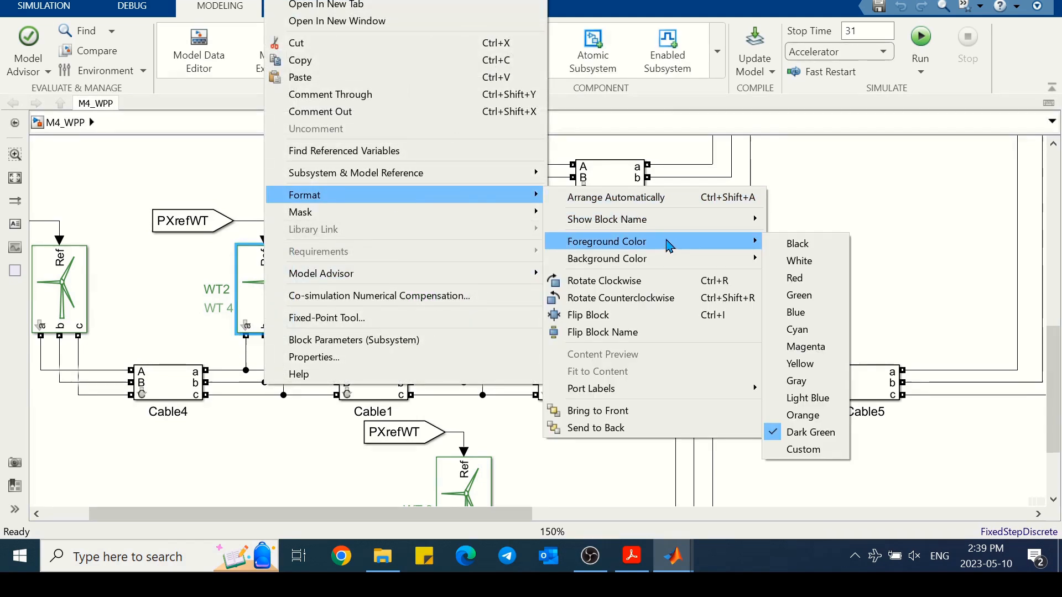
pyautogui.moveTo(748, 221)
pyautogui.click(778, 254)
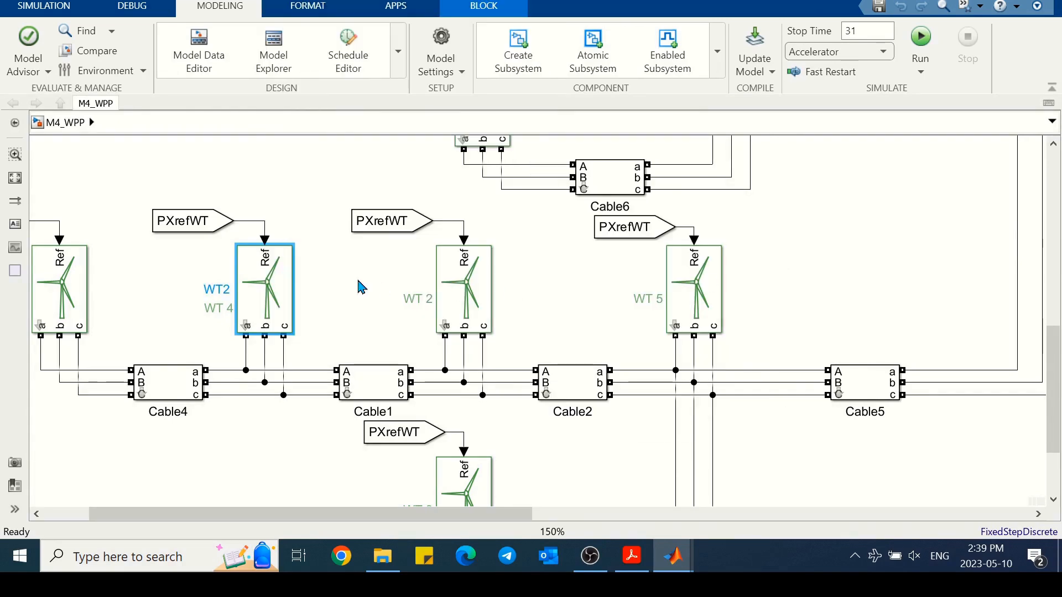
pyautogui.click(166, 275)
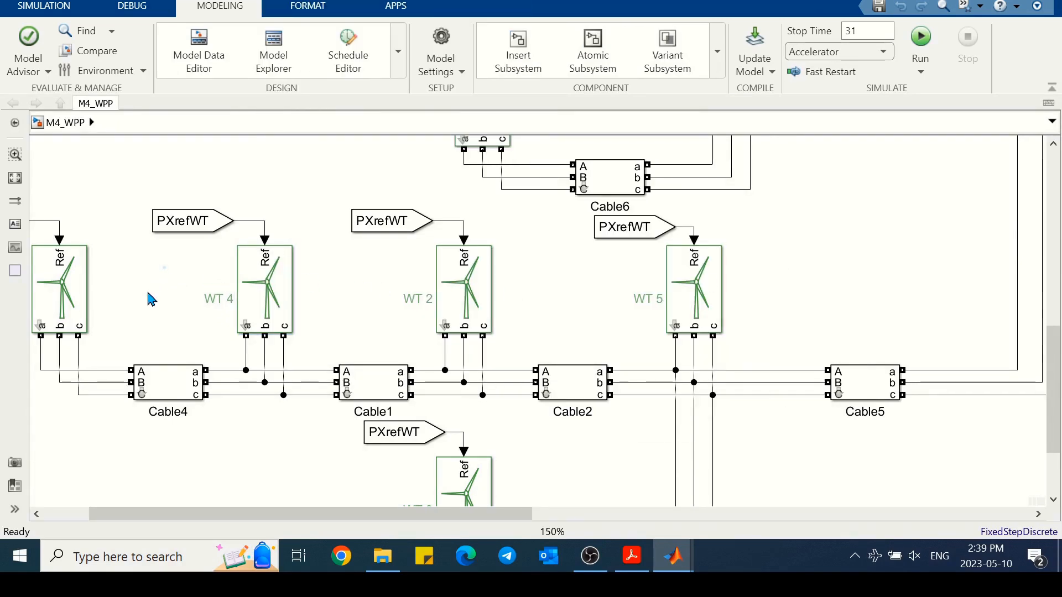
# - Switch to the exercise PDF and read section 4.1 for the length and type of the WT2-WT4 and WT4-WT7 cables
pyautogui.press('space')
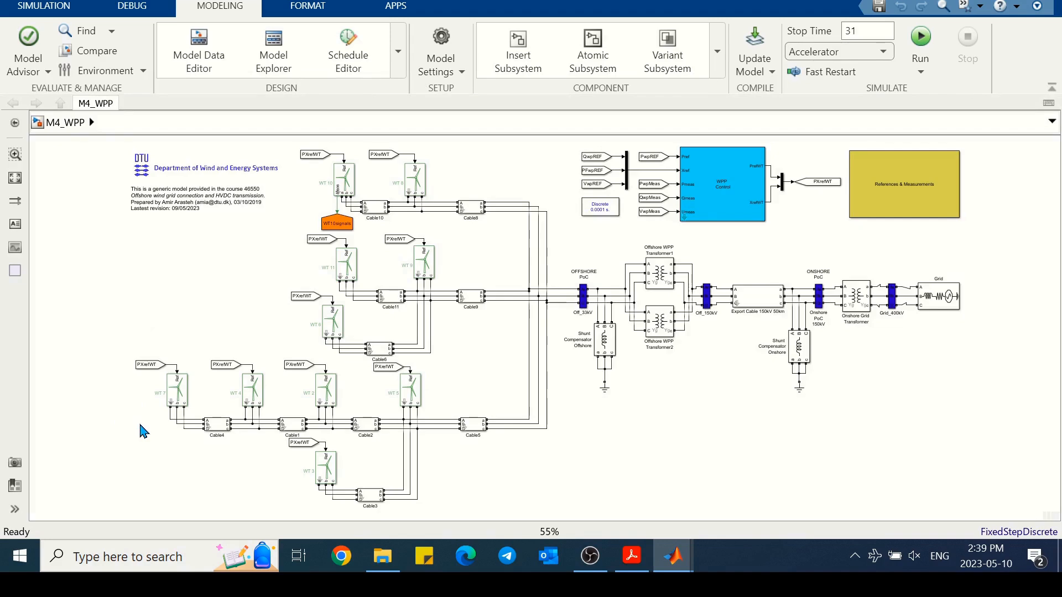
pyautogui.click(631, 556)
pyautogui.scroll(-5, 609, 442)
pyautogui.scroll(-5, 609, 400)
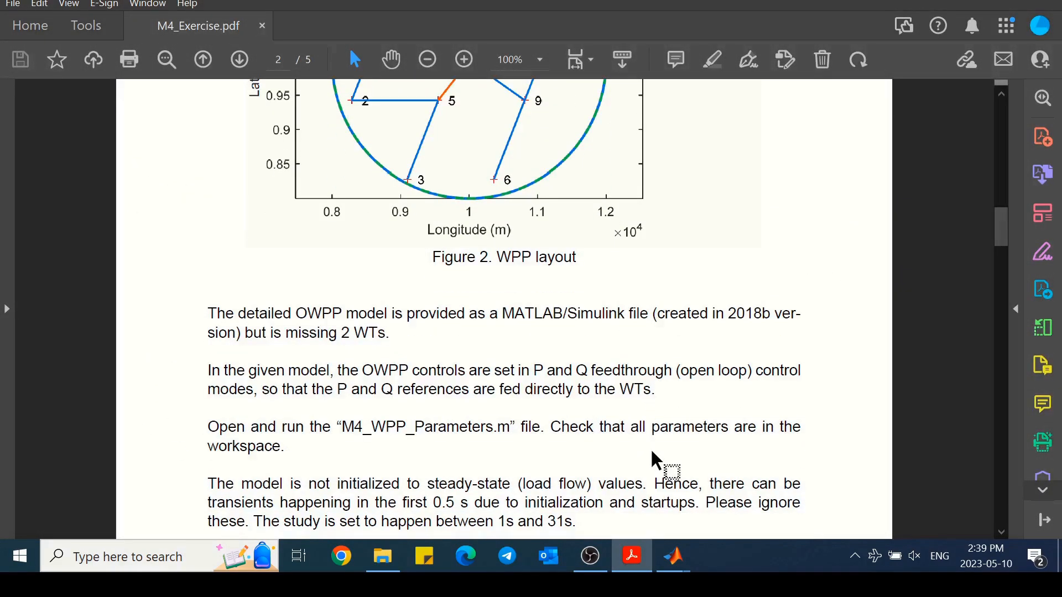
pyautogui.scroll(-1, 654, 459)
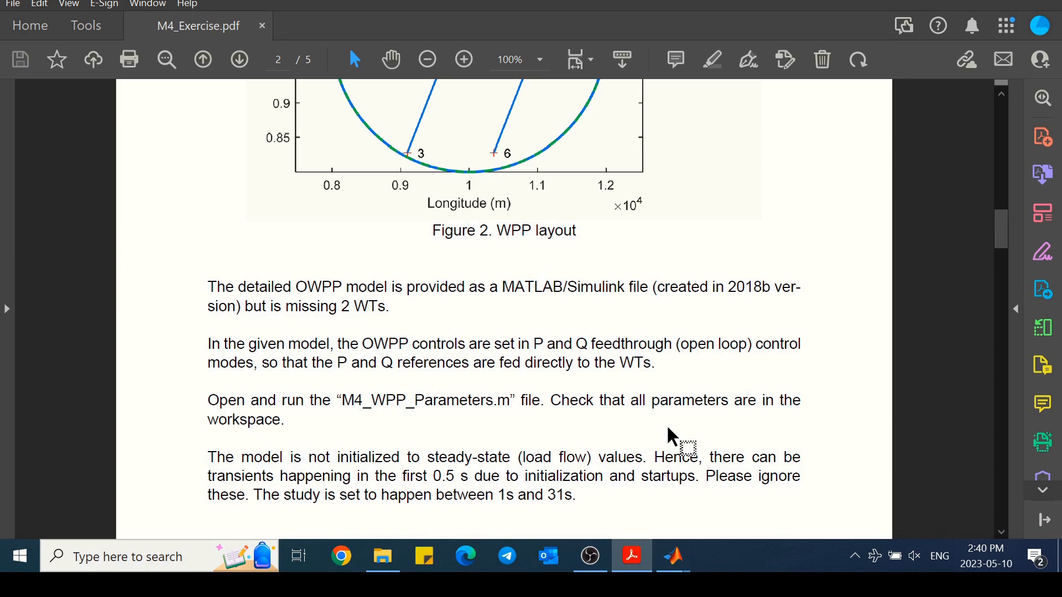
pyautogui.scroll(-6, 672, 437)
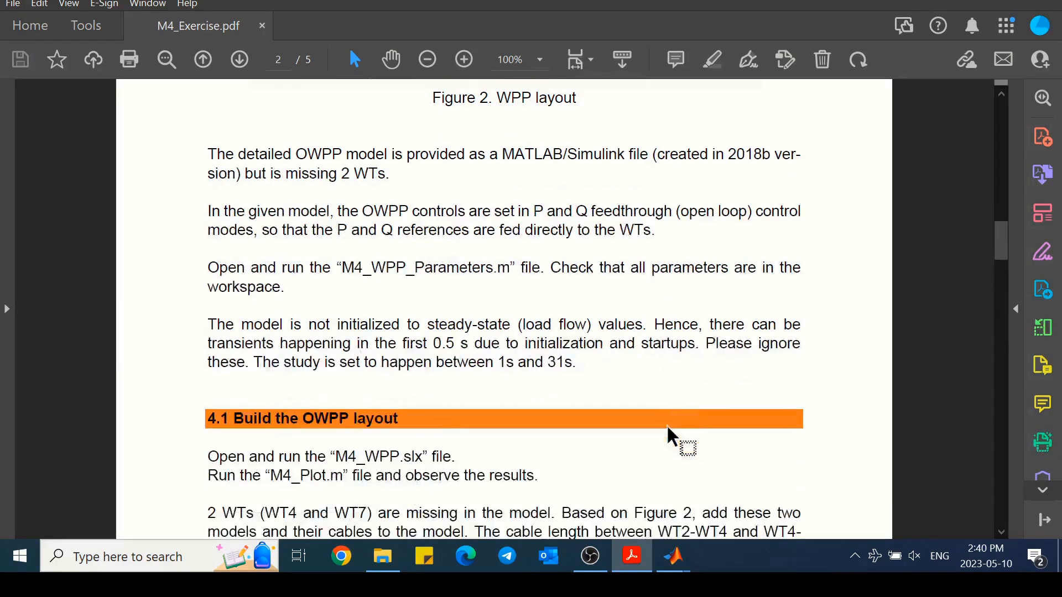
pyautogui.scroll(-7, 672, 437)
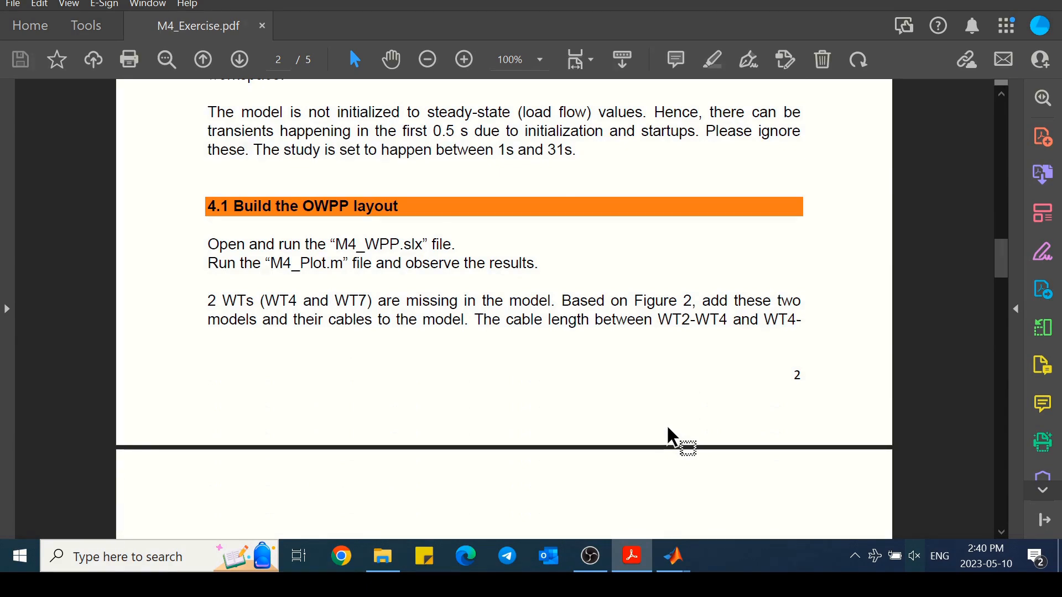
pyautogui.scroll(-3, 672, 437)
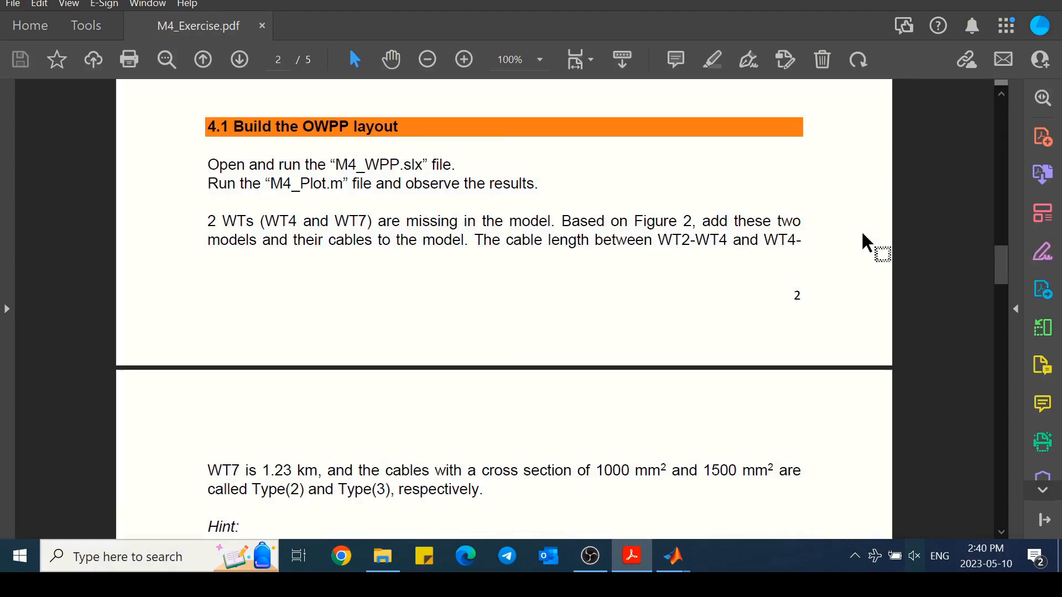
pyautogui.scroll(-2, 867, 244)
pyautogui.scroll(1, 866, 244)
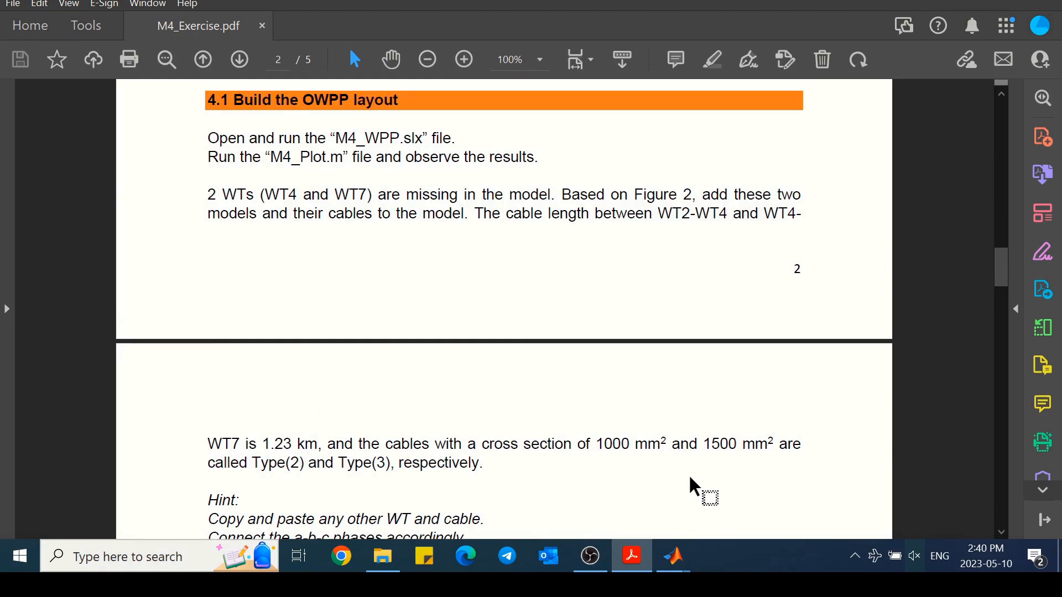
# - Return to the M4_WPP Simulink model and set the length of Cable1 to 1.23 km
pyautogui.moveTo(674, 556)
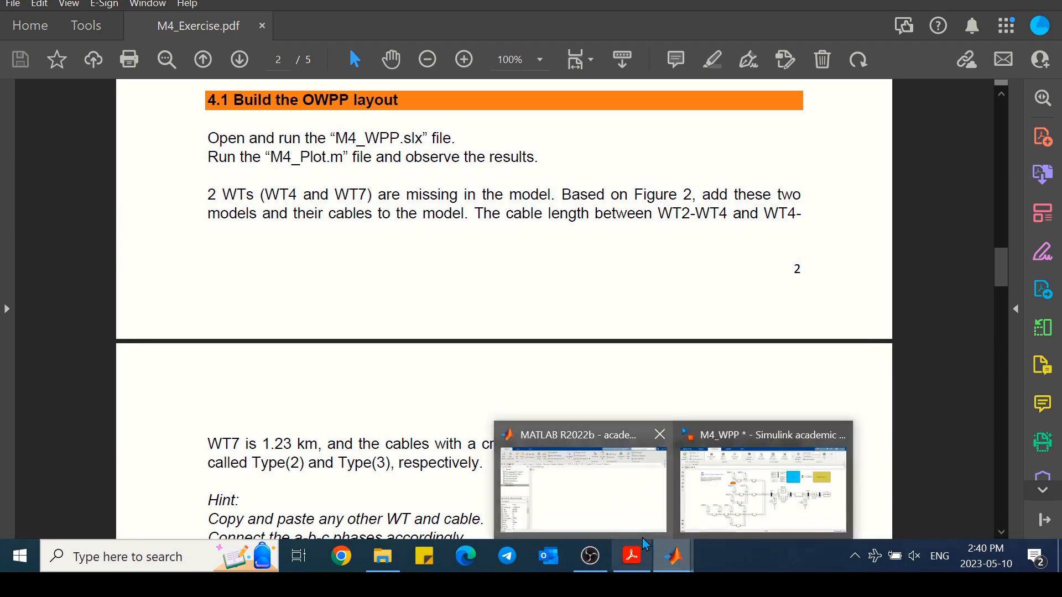
pyautogui.click(752, 486)
pyautogui.doubleClick(293, 425)
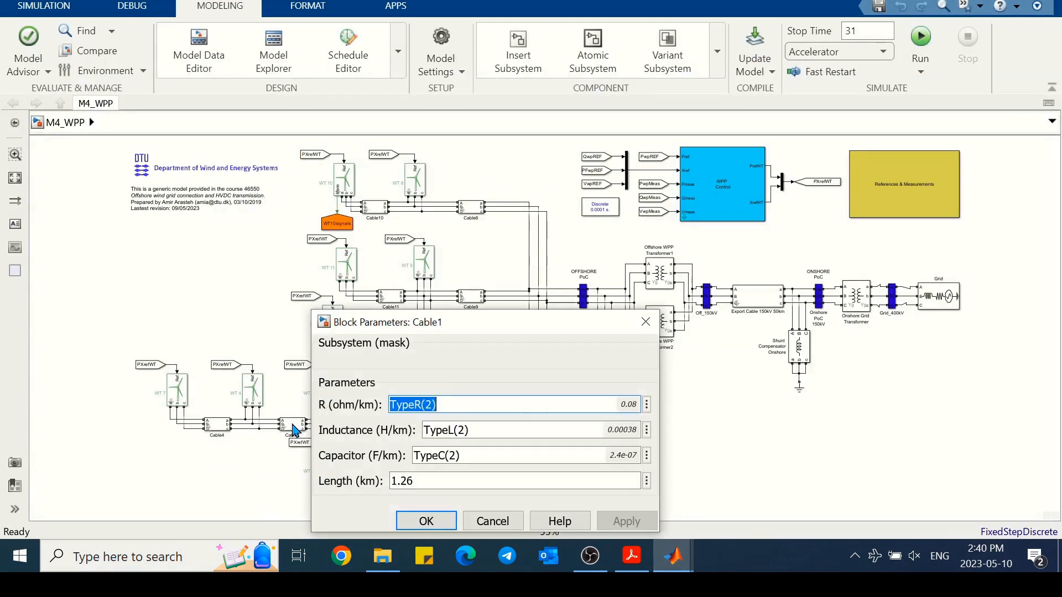
pyautogui.click(440, 481)
pyautogui.click(426, 483)
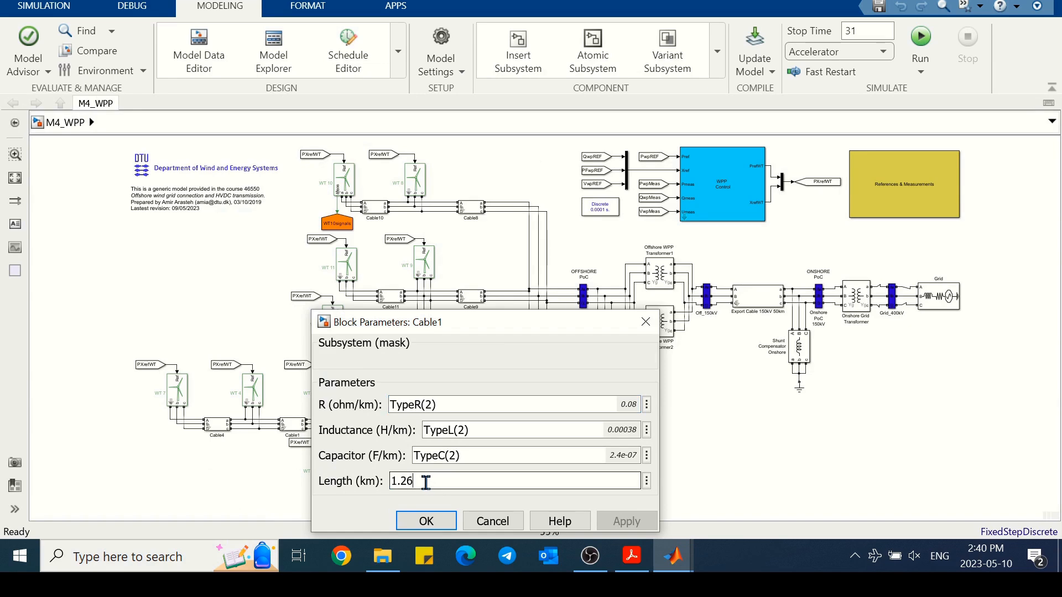
pyautogui.press('BackSpace')
pyautogui.write('3')
pyautogui.click(425, 520)
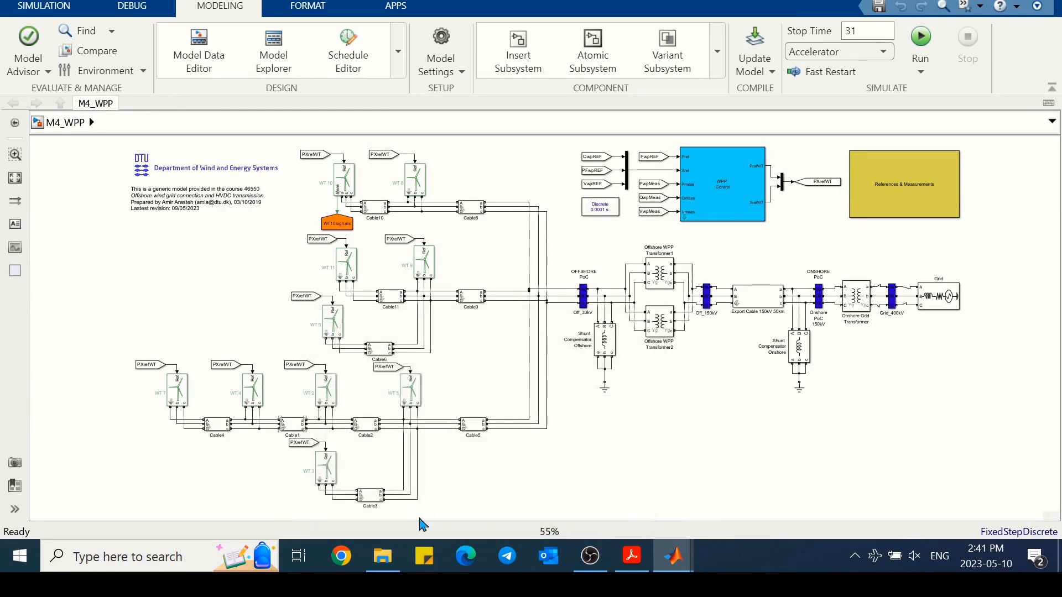
# - Set the length of Cable4, between WT 7 and WT 4, to 1.23 km
pyautogui.doubleClick(217, 426)
pyautogui.click(349, 481)
pyautogui.click(344, 483)
pyautogui.press('BackSpace')
pyautogui.write('3')
pyautogui.click(348, 520)
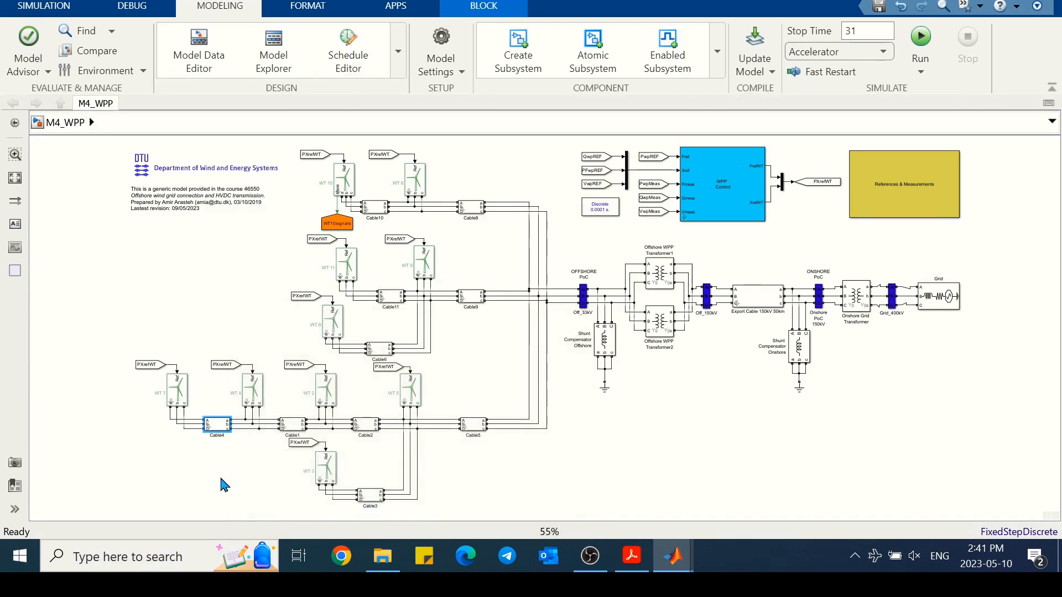
# - Inspect the extended turbine string around Cable4, and read the remaining hints and run instructions of section 4.1 in the exercise PDF
pyautogui.scroll(1, 198, 468)
pyautogui.scroll(4, 198, 469)
pyautogui.click(243, 412)
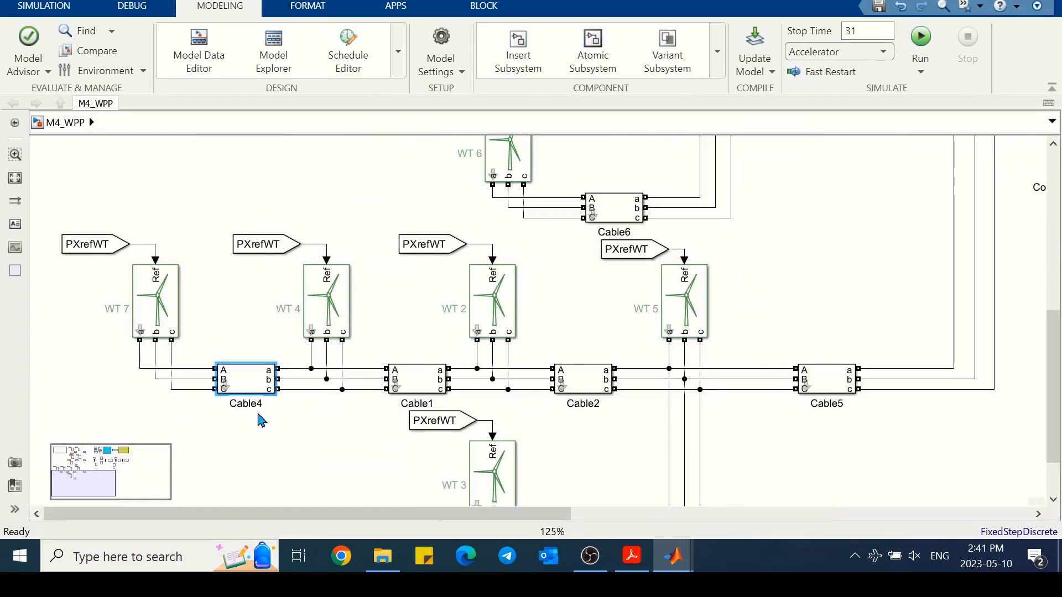
pyautogui.click(286, 450)
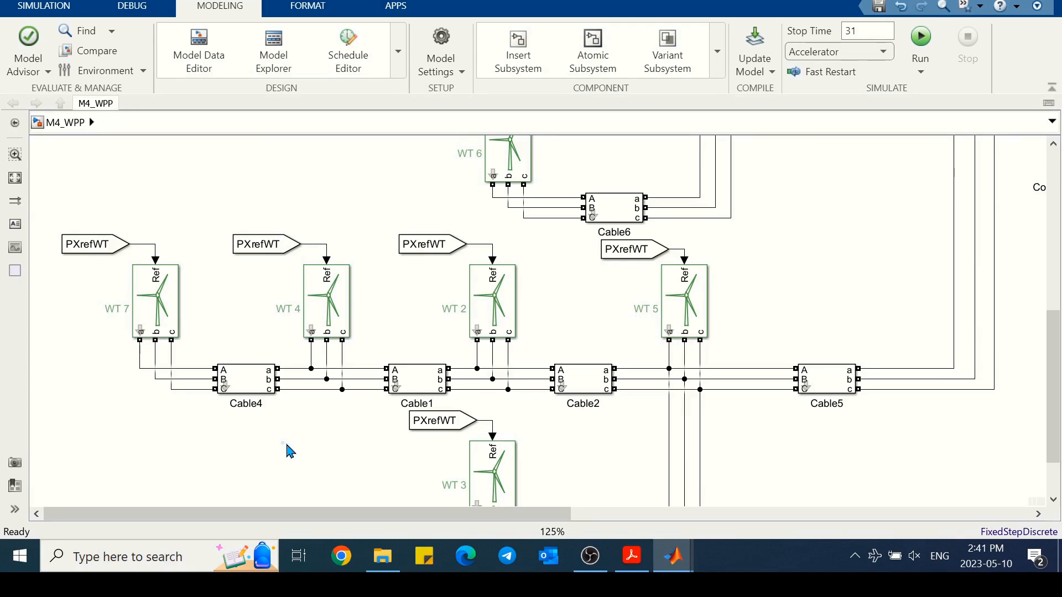
pyautogui.click(632, 556)
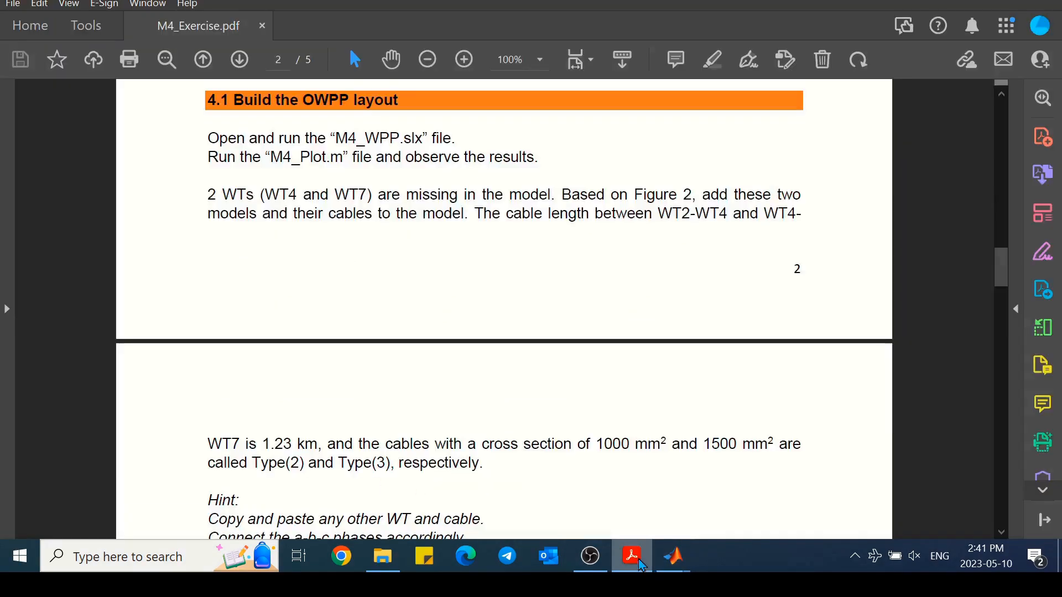
pyautogui.scroll(-2, 607, 378)
pyautogui.scroll(-2, 607, 377)
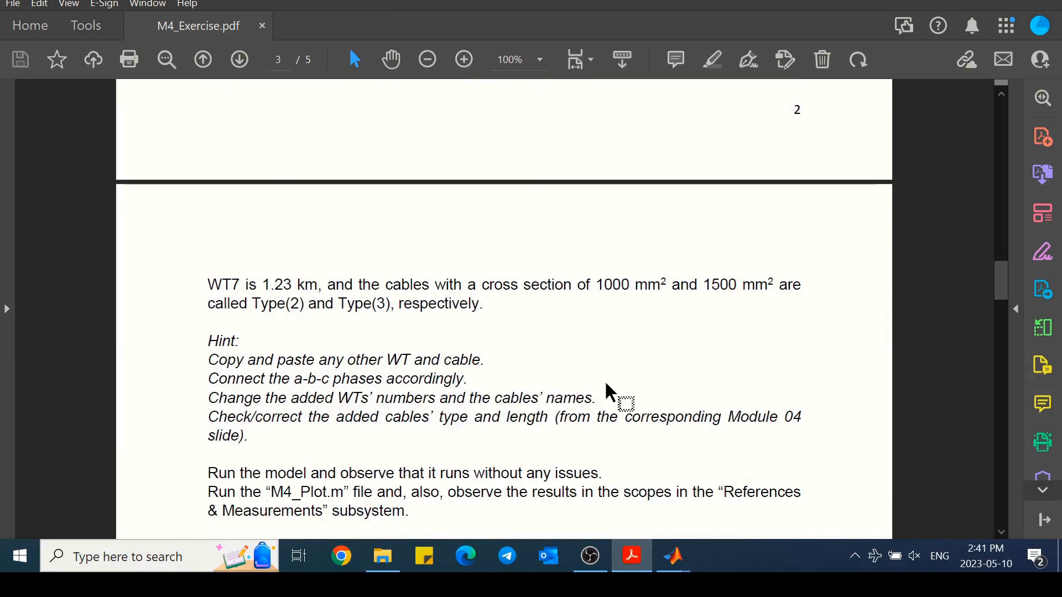
pyautogui.scroll(-2, 694, 468)
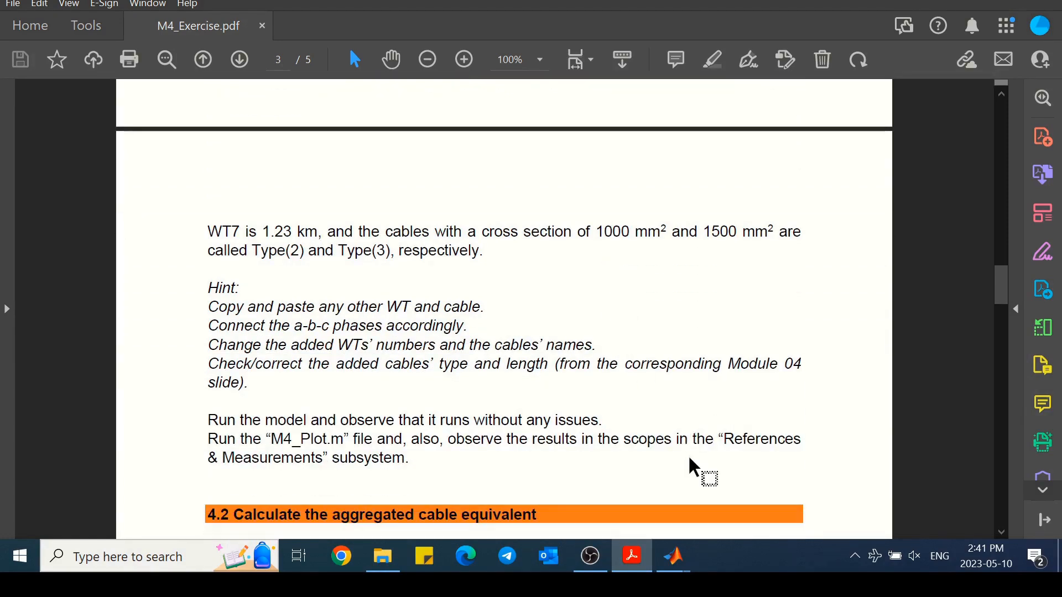
pyautogui.scroll(-1, 694, 468)
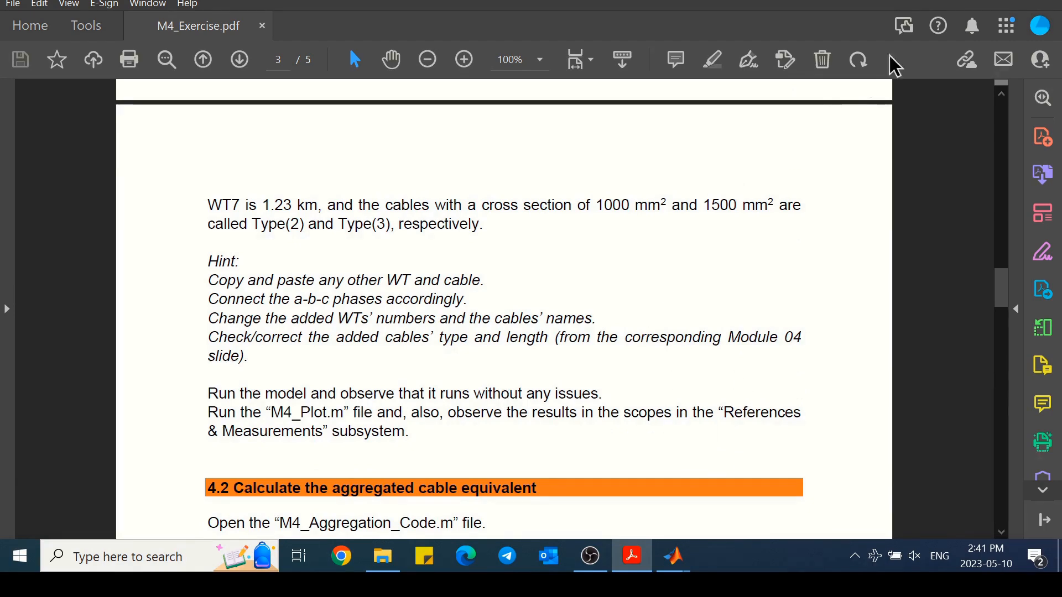
# - Return to the Simulink model, fit the whole diagram in view, and run the simulation
pyautogui.hotkey('alt', 'Tab')
pyautogui.click(800, 193)
pyautogui.press('space')
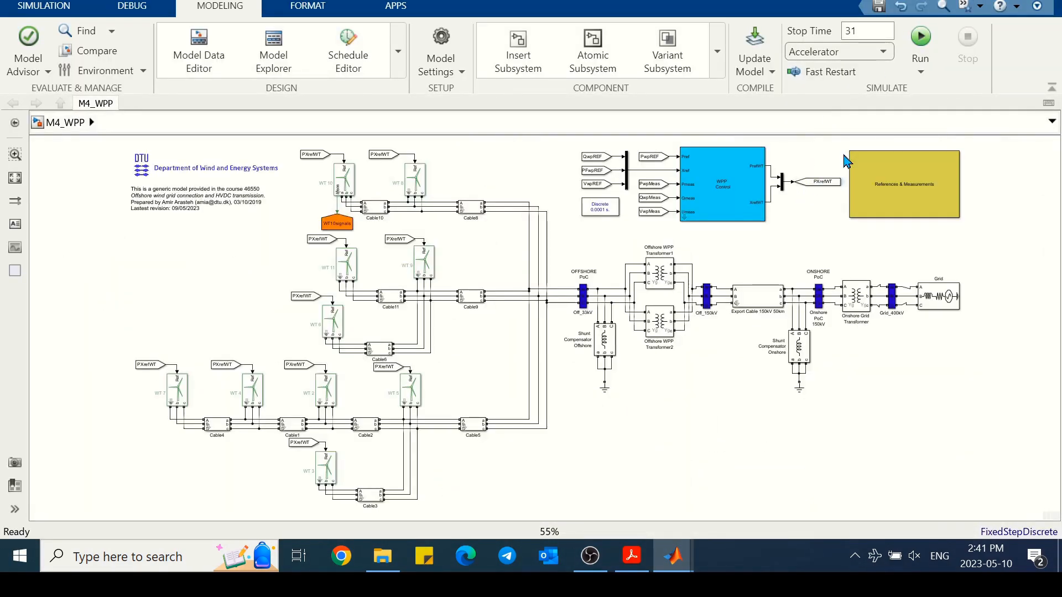
pyautogui.click(919, 48)
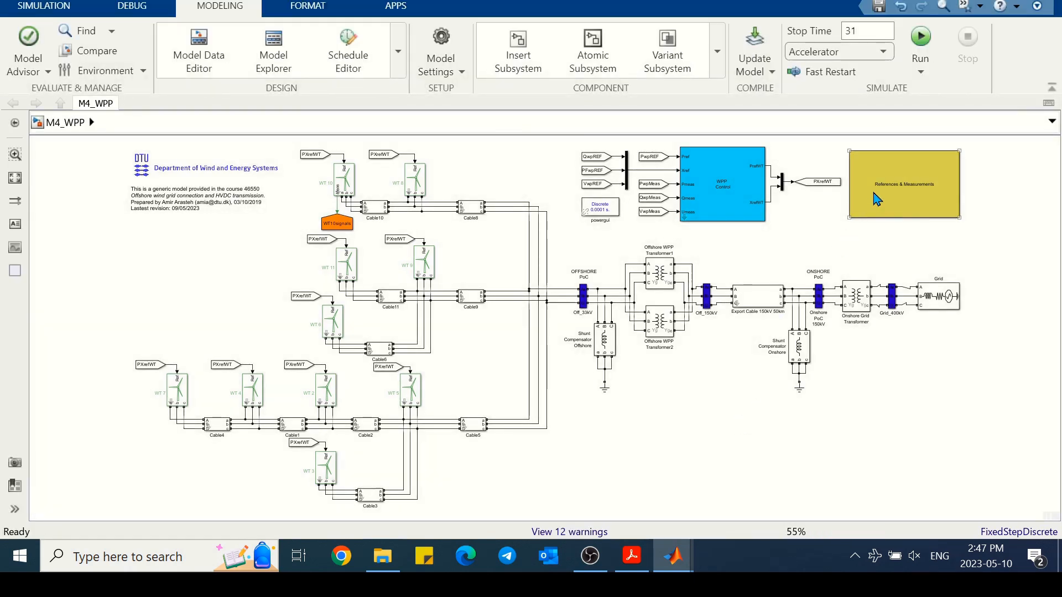
# - Open the References & Measurements subsystem and examine the active power curve of turbine 10 in the Pwt10 scope
pyautogui.click(877, 199)
pyautogui.doubleClick(877, 199)
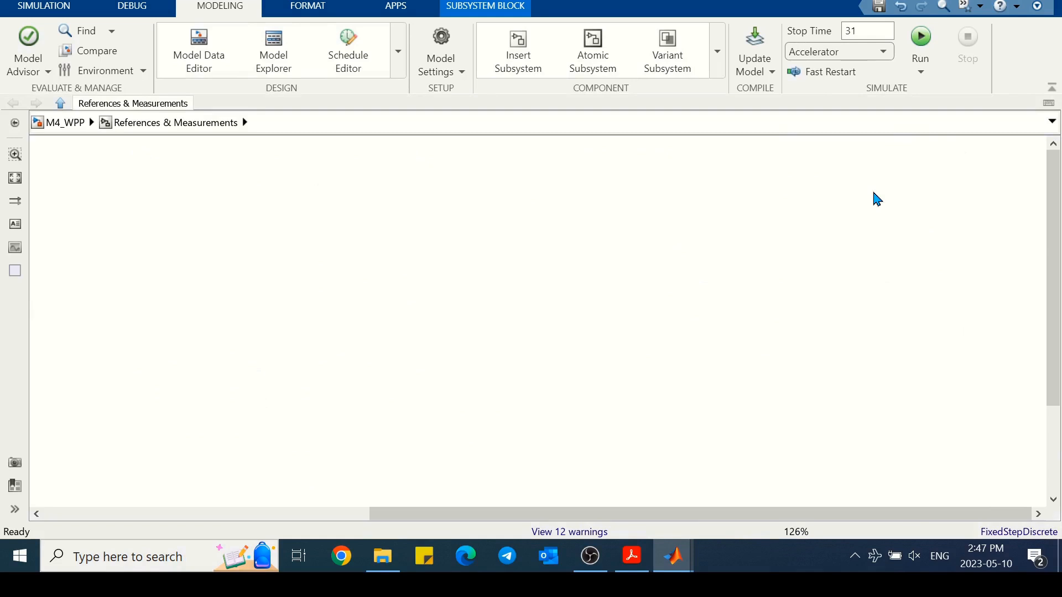
pyautogui.click(226, 329)
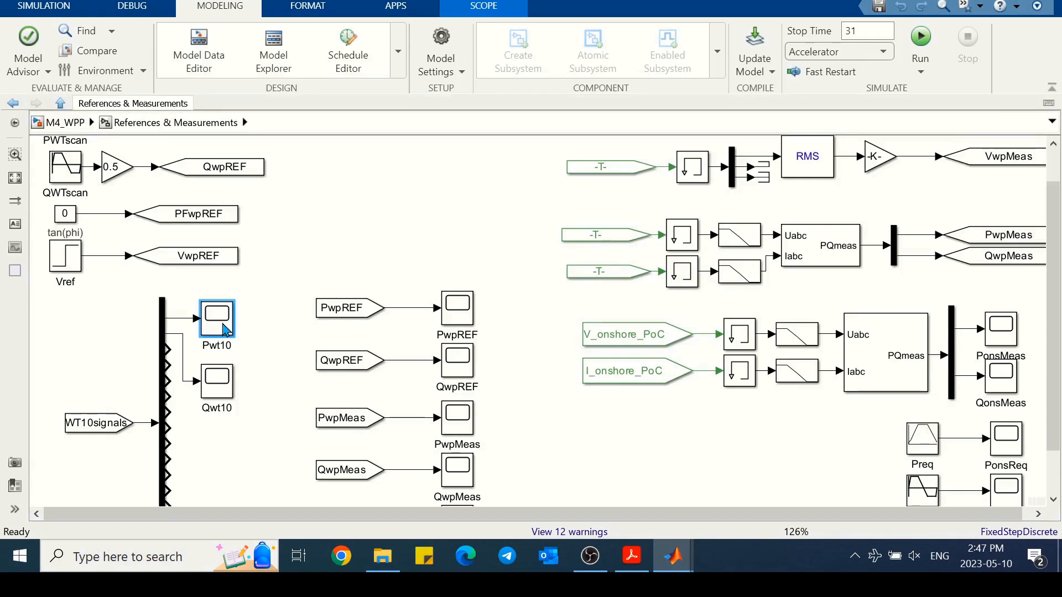
pyautogui.doubleClick(226, 329)
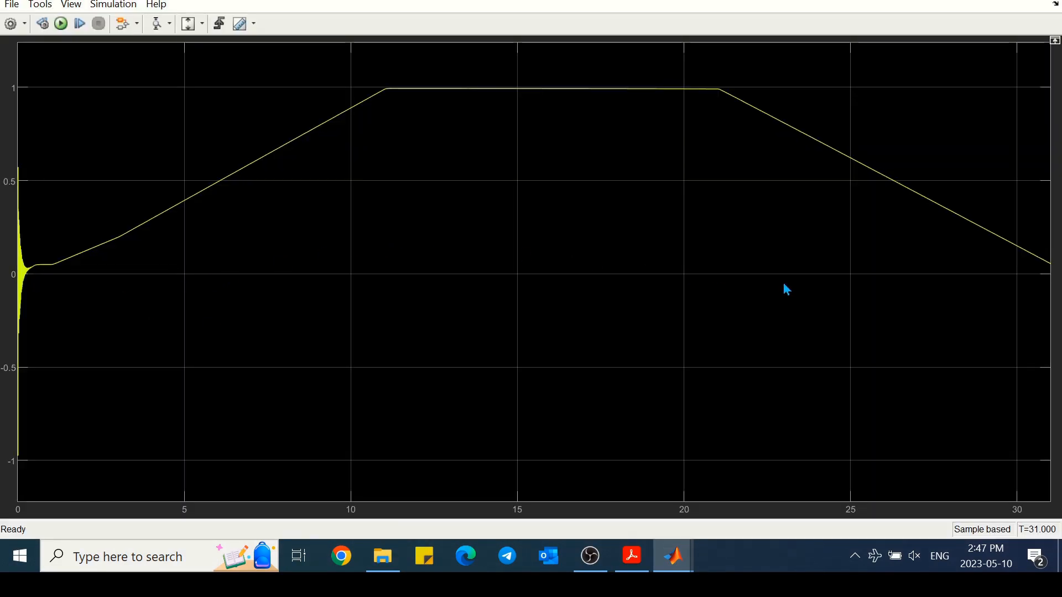
pyautogui.hotkey('alt', 'F4')
# - Examine the reactive power curve of turbine 10 in the Qwt10 scope and the plant's active power reference in the PwpREF scope
pyautogui.click(235, 367)
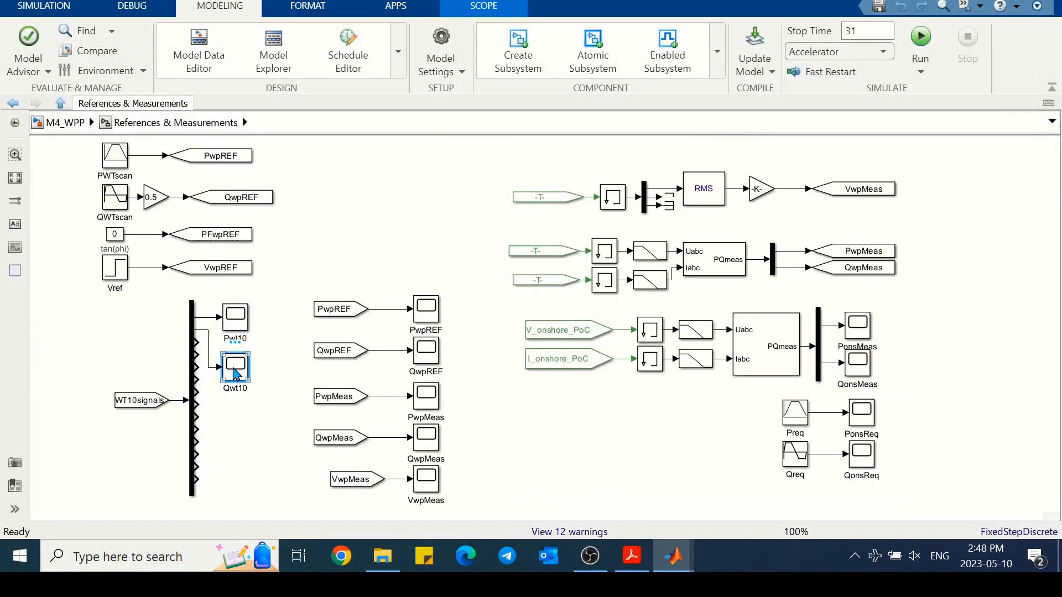
pyautogui.doubleClick(235, 372)
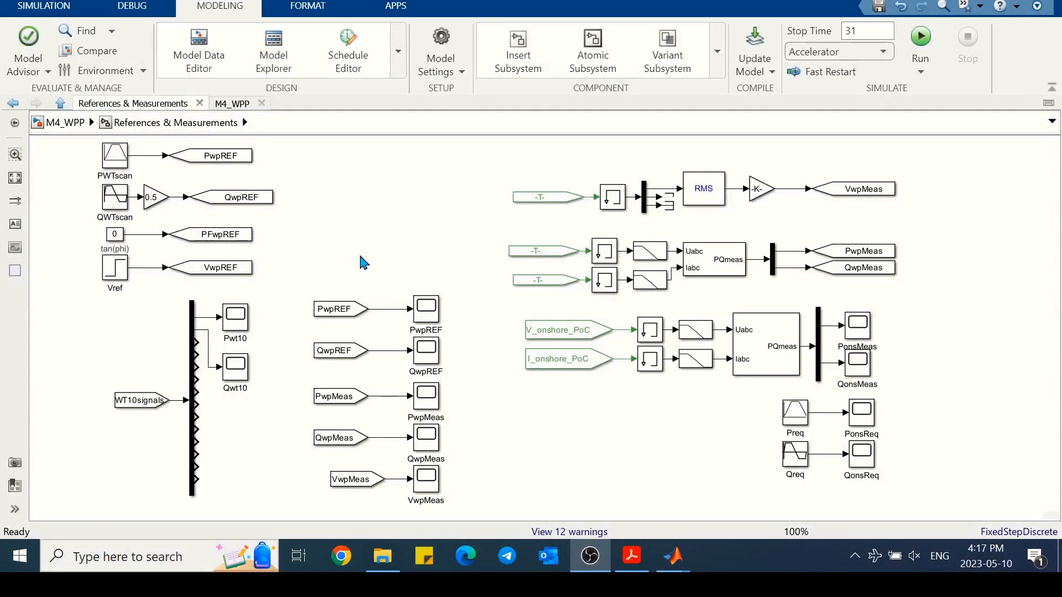
pyautogui.click(424, 307)
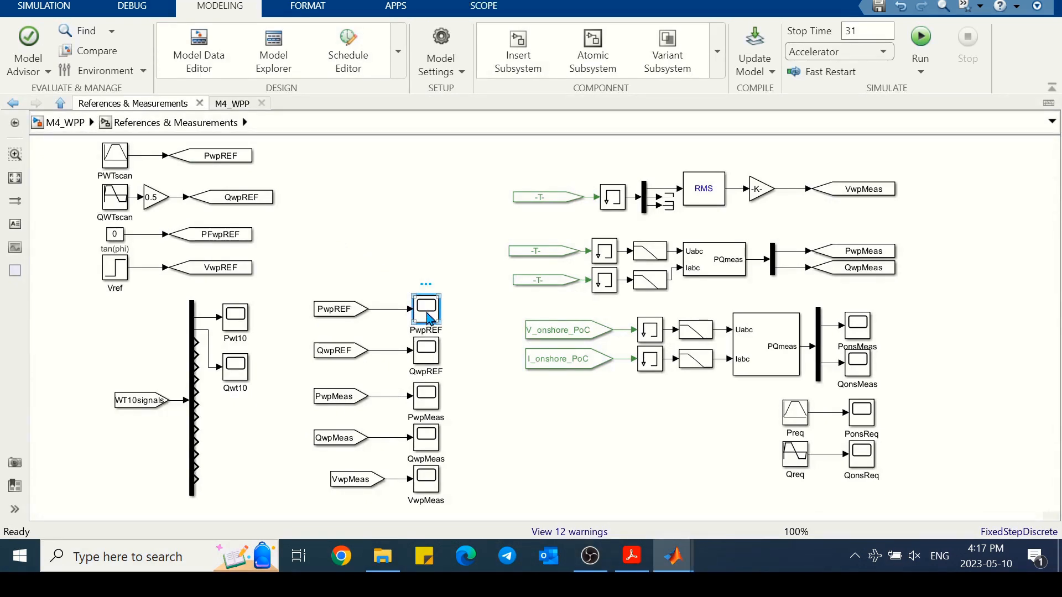
pyautogui.doubleClick(427, 314)
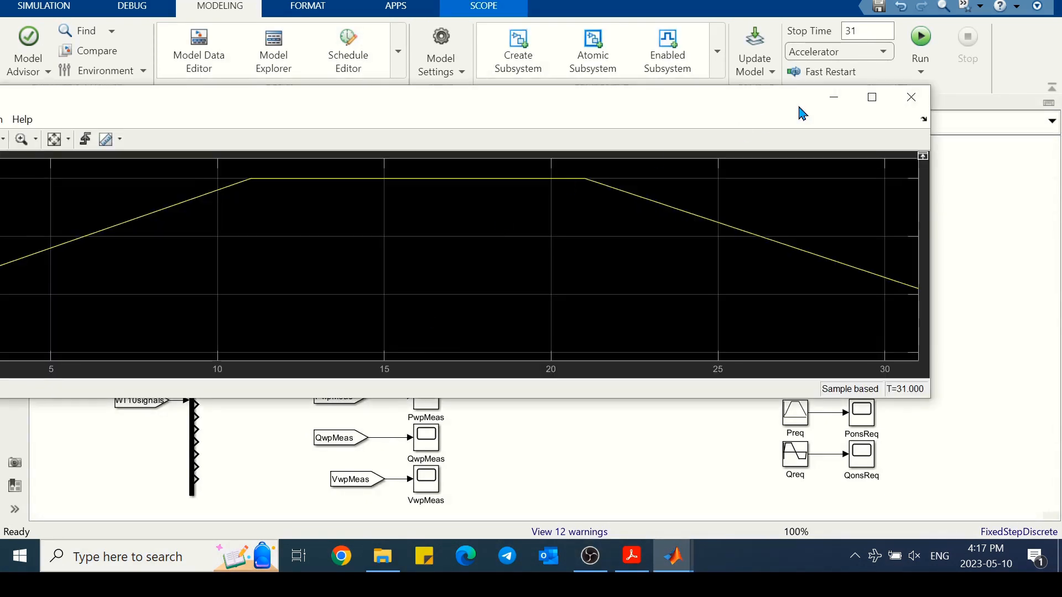
pyautogui.click(872, 97)
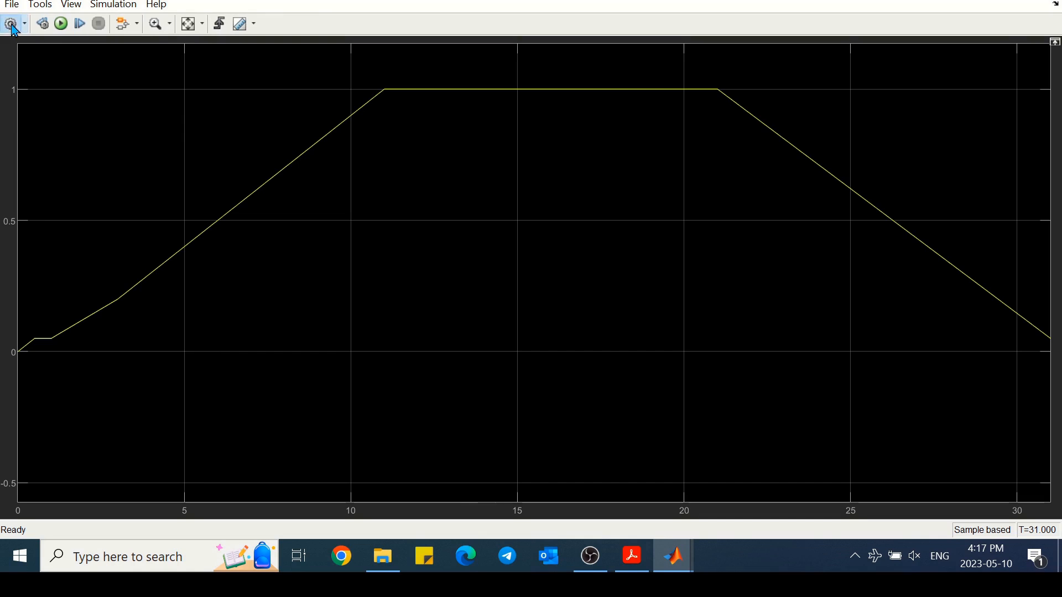
# - Check the workspace logging settings of the PwpREF scope, including its variable name and save format
pyautogui.click(13, 27)
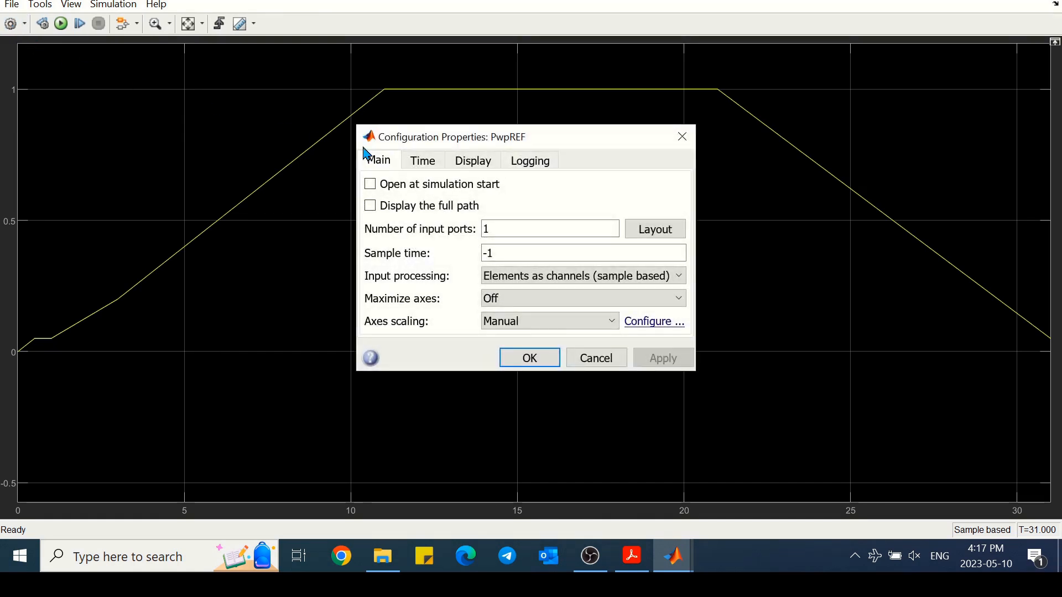
pyautogui.click(540, 163)
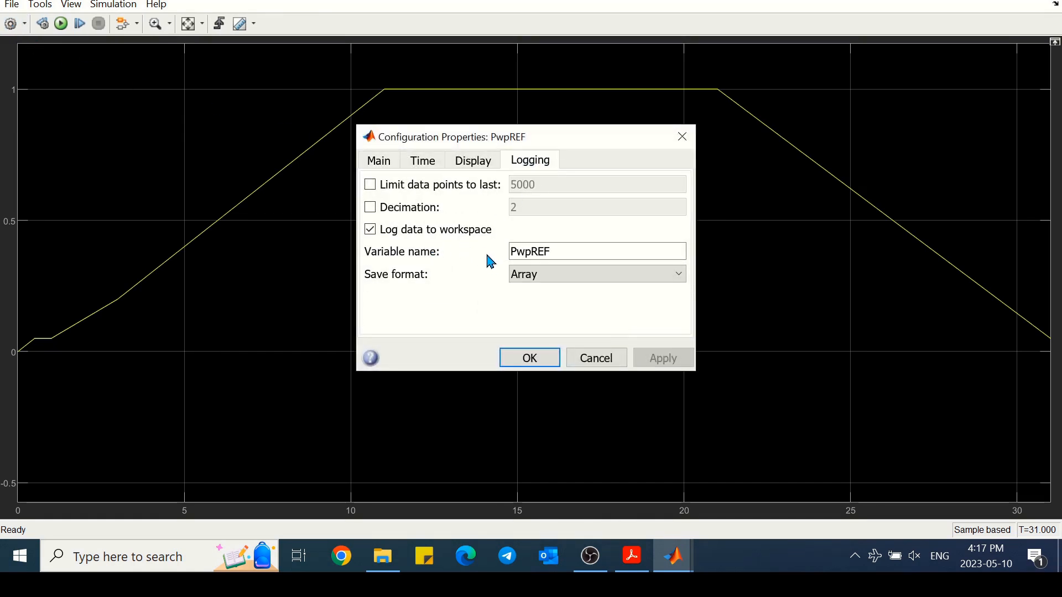
pyautogui.click(529, 358)
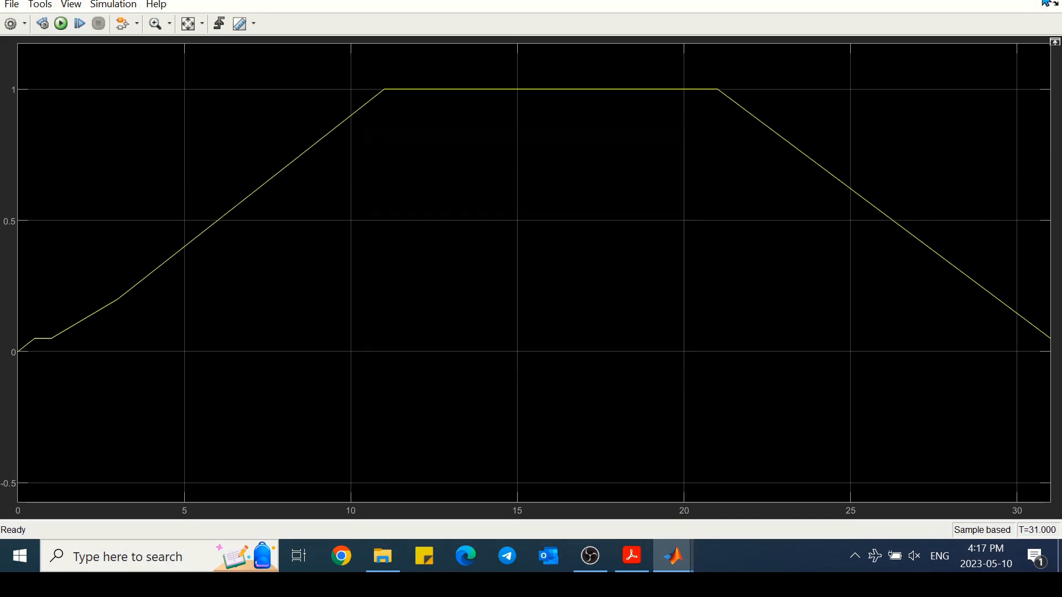
pyautogui.click(1047, 4)
# - Switch to the main MATLAB window and look through the workspace for the variables logged by the scopes
pyautogui.moveTo(674, 556)
pyautogui.click(496, 487)
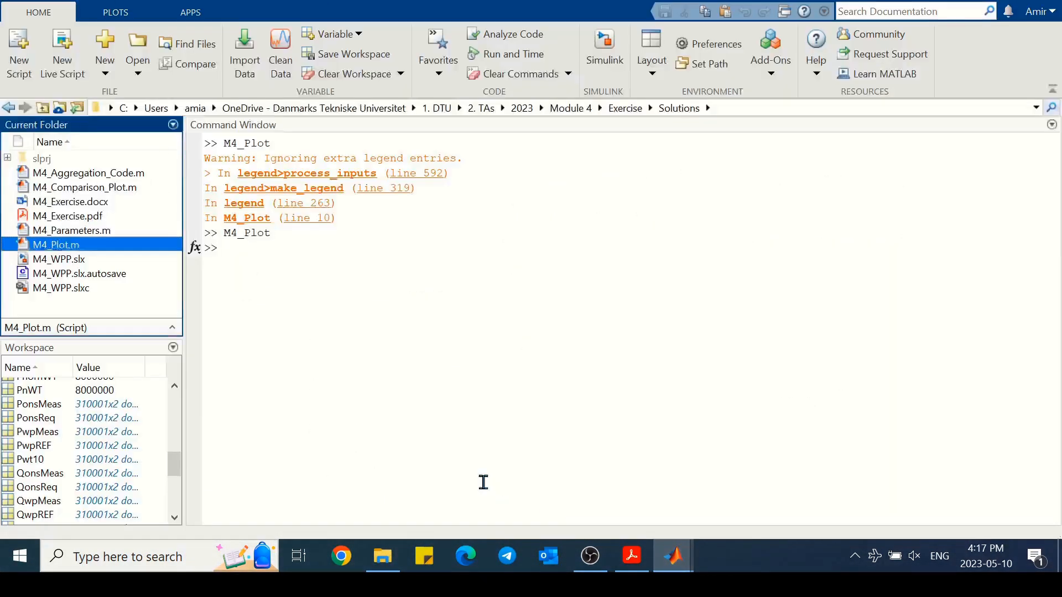
pyautogui.moveTo(174, 465); pyautogui.dragTo(174, 472)
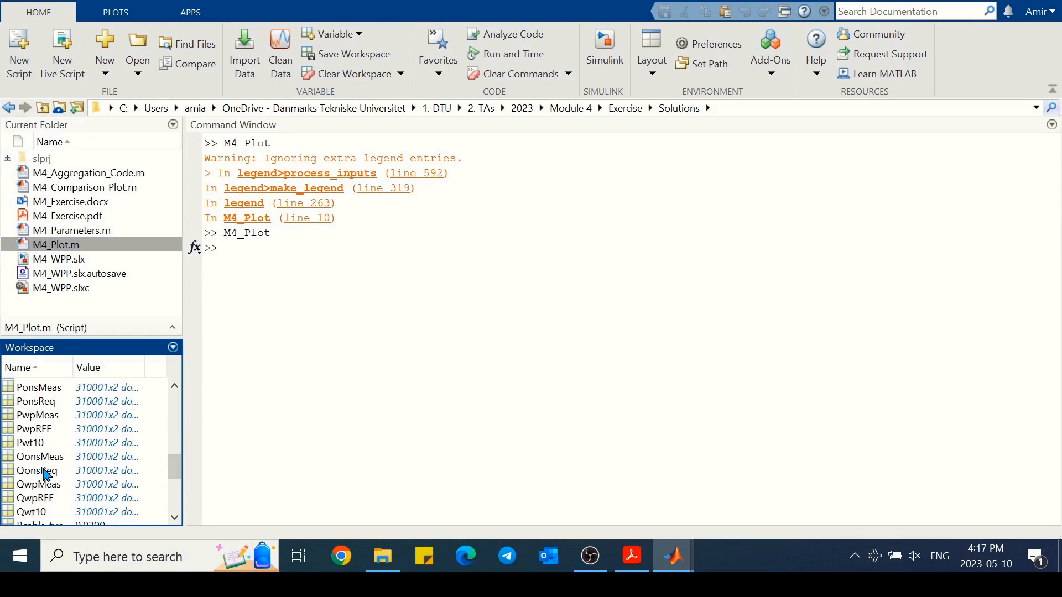
# - Open the M4_Plot.m script, run it to plot the PQ curves, and maximize the resulting figure
pyautogui.doubleClick(48, 245)
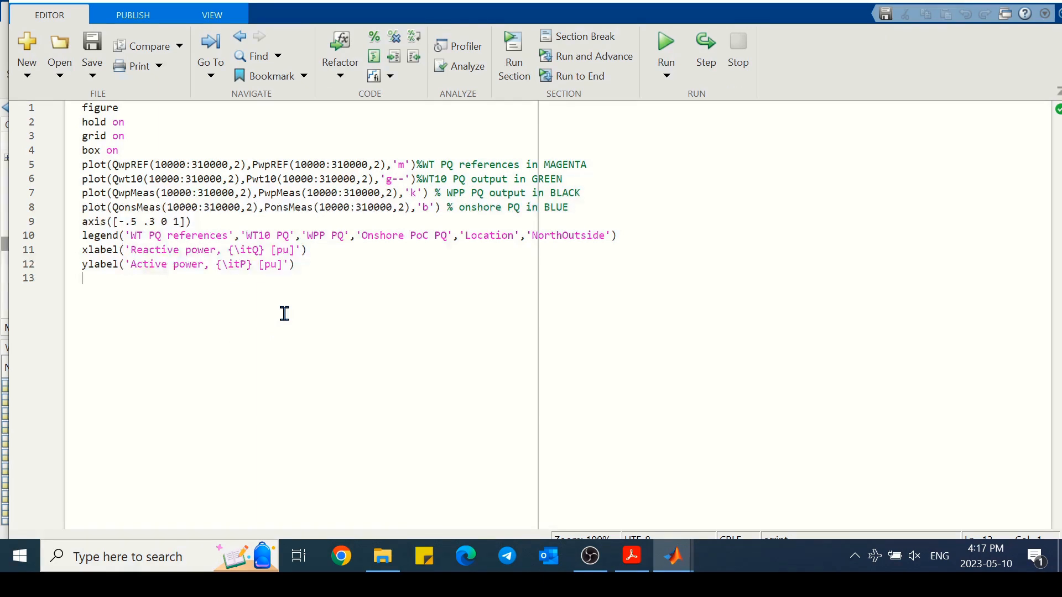
pyautogui.click(665, 48)
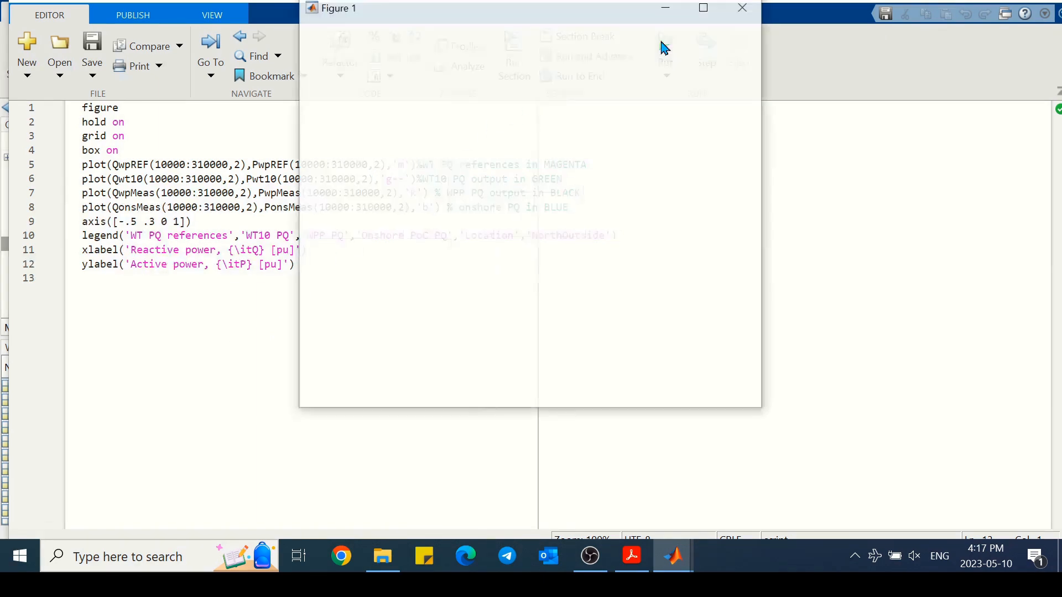
pyautogui.click(702, 8)
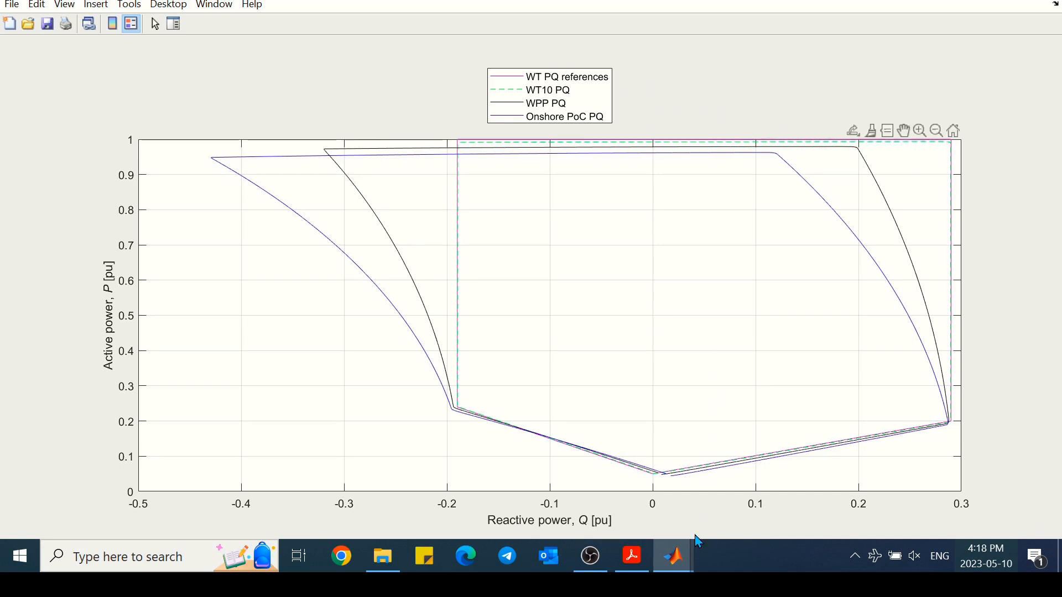
# - Return to the Simulink model and trace the WT10signals tag in References & Measurements to its source block beside WT 10
pyautogui.moveTo(674, 556)
pyautogui.click(575, 493)
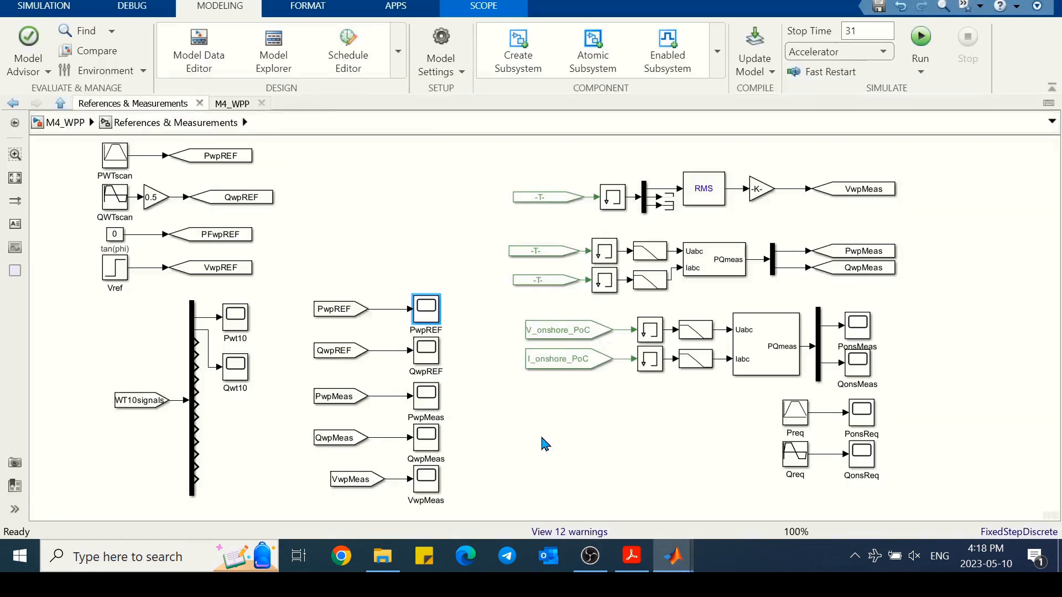
pyautogui.click(148, 400)
pyautogui.doubleClick(142, 401)
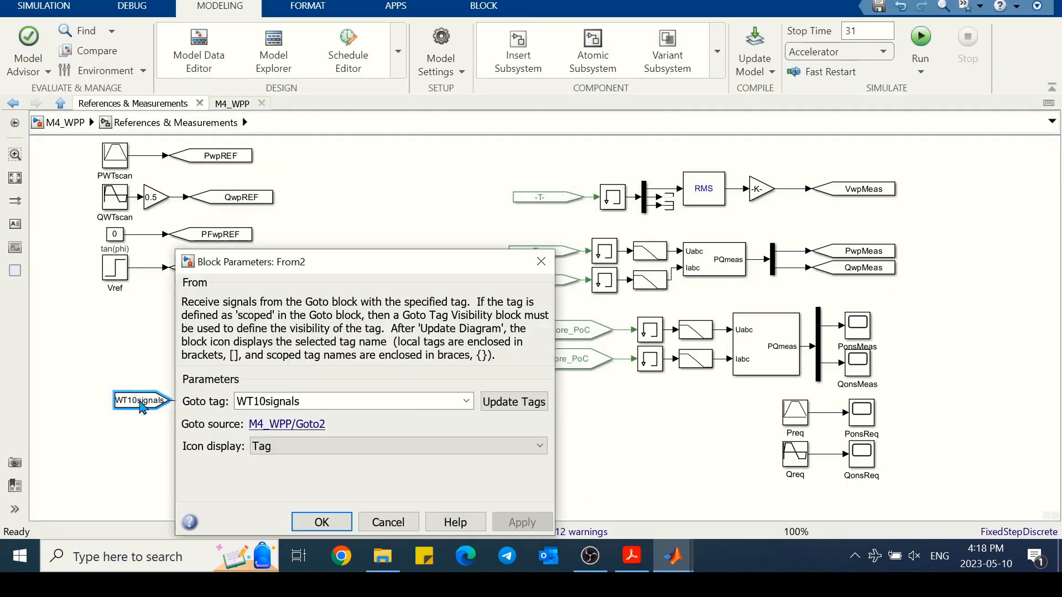
pyautogui.click(346, 360)
pyautogui.scroll(-4, 137, 235)
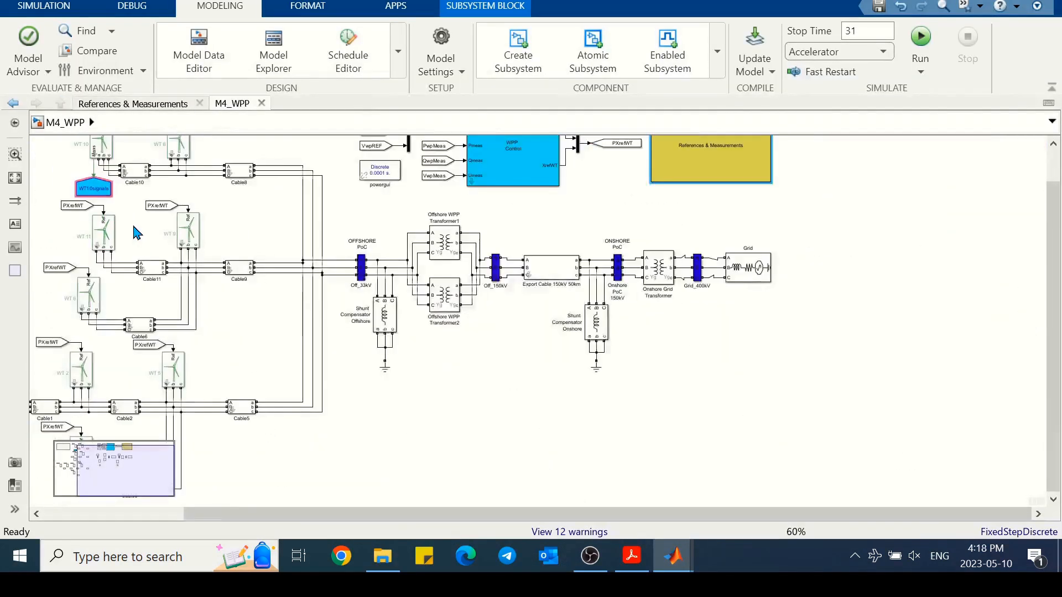
pyautogui.scroll(7, 100, 160)
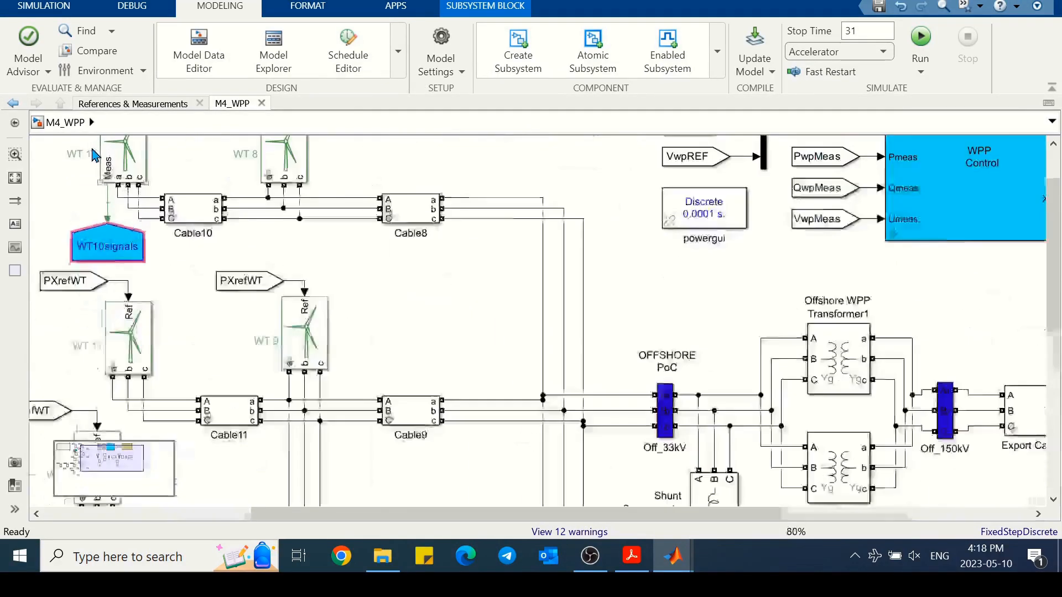
# - Open the WT 10 turbine subsystem and trace its PQ measurement signals back to the point where they are taken
pyautogui.doubleClick(112, 212)
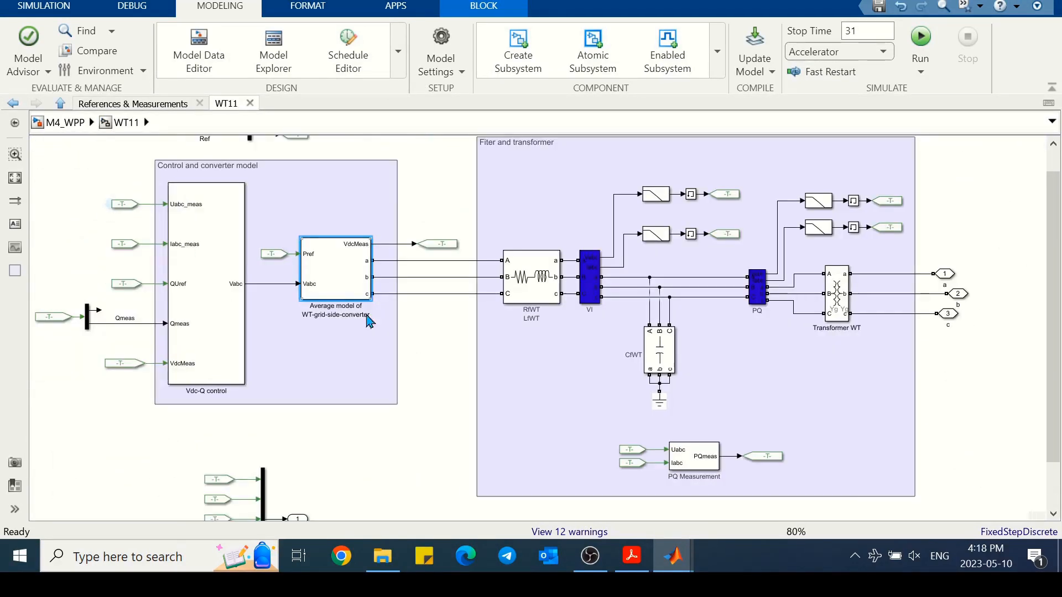
pyautogui.press('space')
pyautogui.doubleClick(319, 437)
pyautogui.click(432, 429)
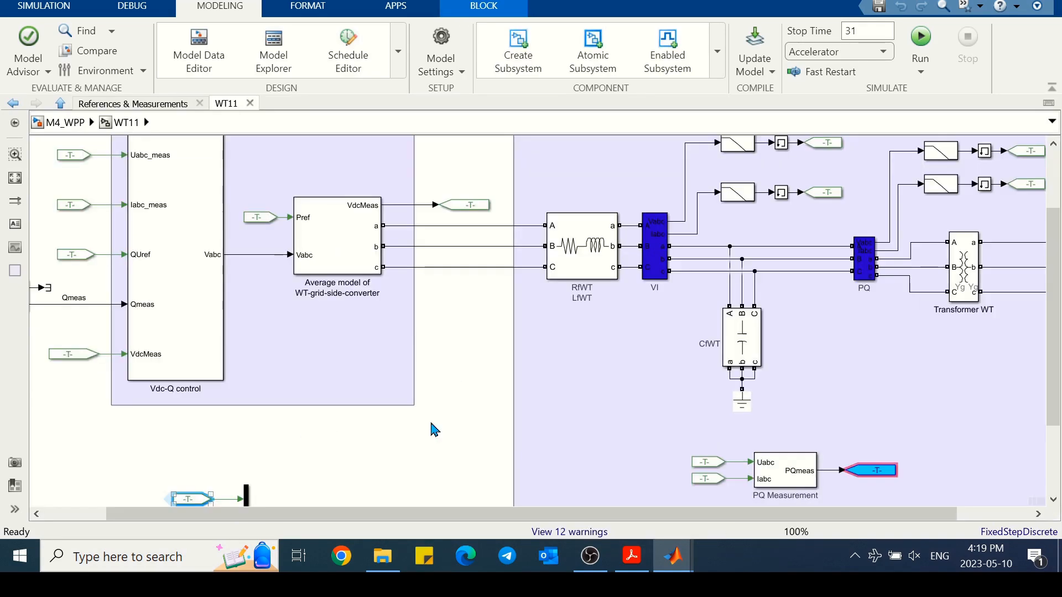
pyautogui.scroll(-1, 735, 431)
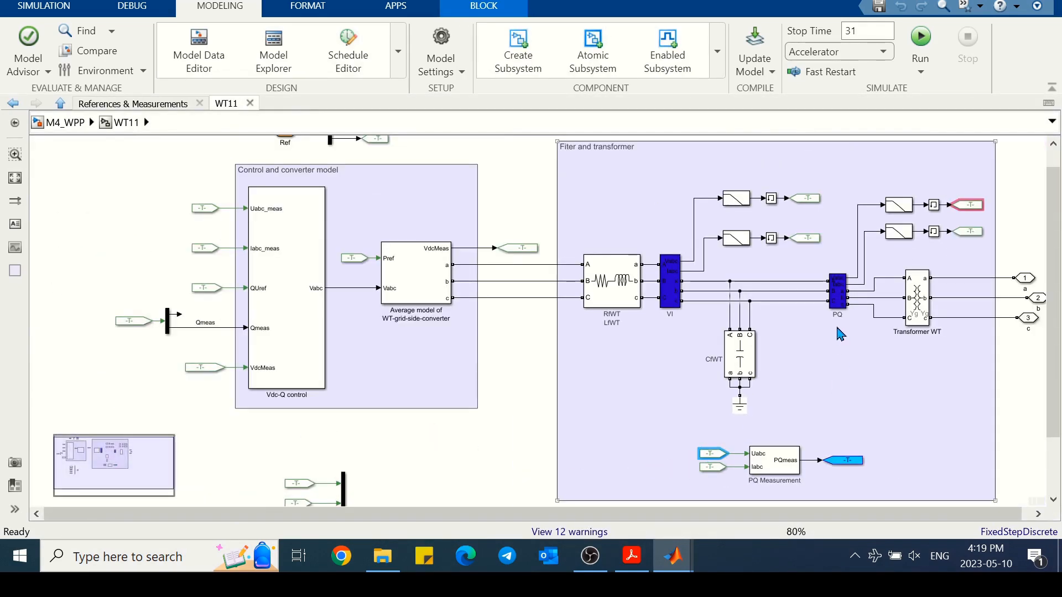
# - Check the tag feeding the converter's Pref input, and inspect the inside of the average model of the WT grid-side converter
pyautogui.click(354, 264)
pyautogui.doubleClick(354, 268)
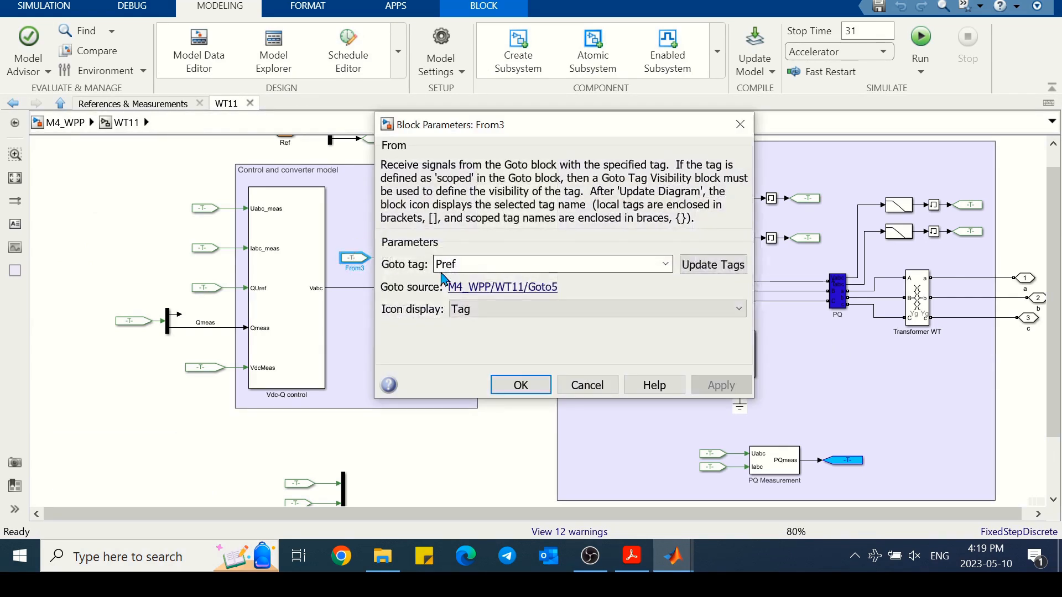
pyautogui.click(510, 384)
pyautogui.doubleClick(421, 296)
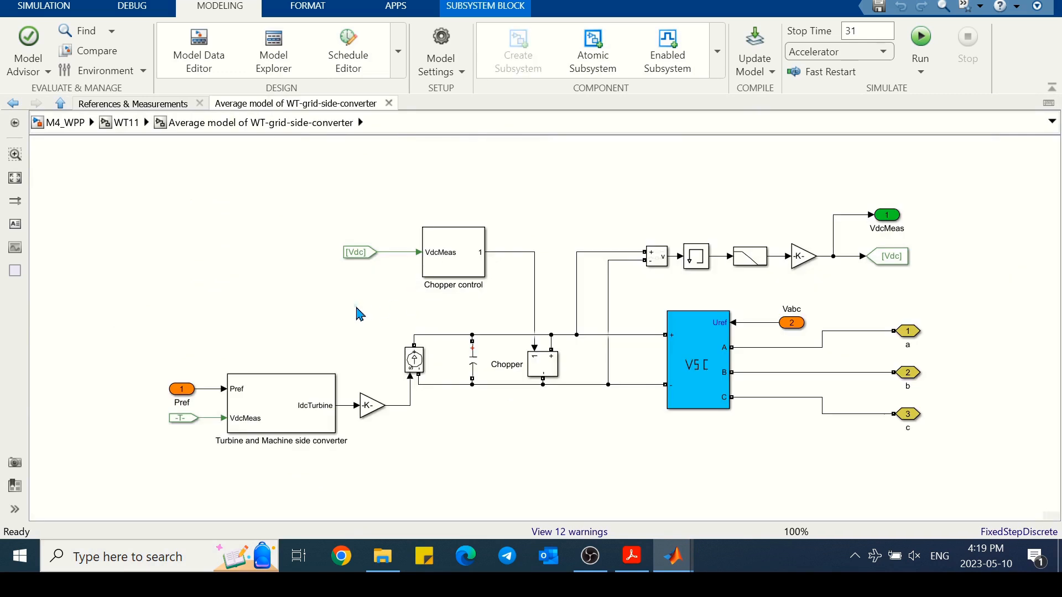
pyautogui.click(374, 410)
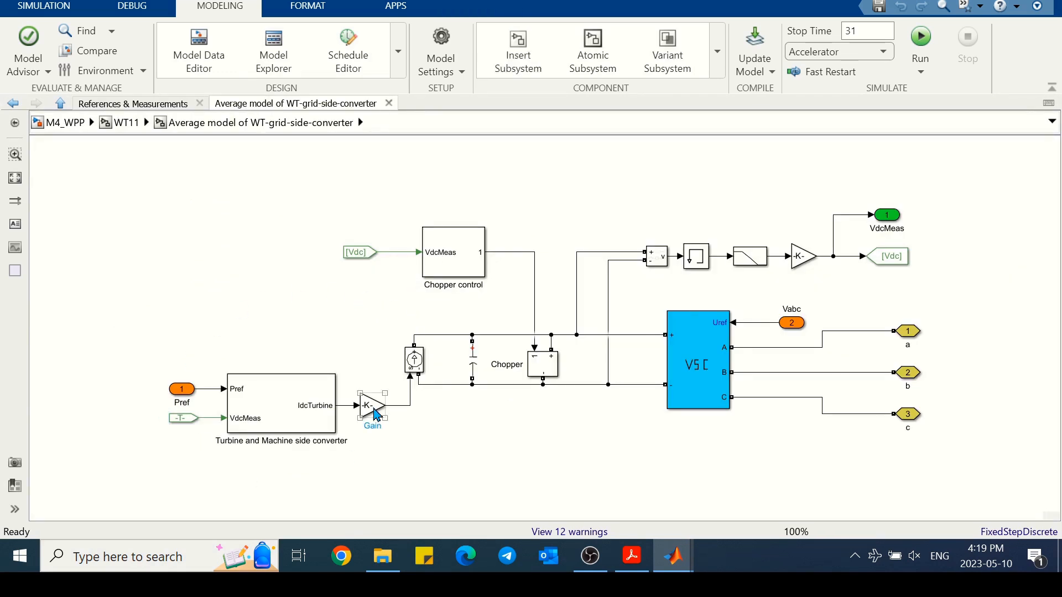
pyautogui.click(417, 422)
pyautogui.click(124, 123)
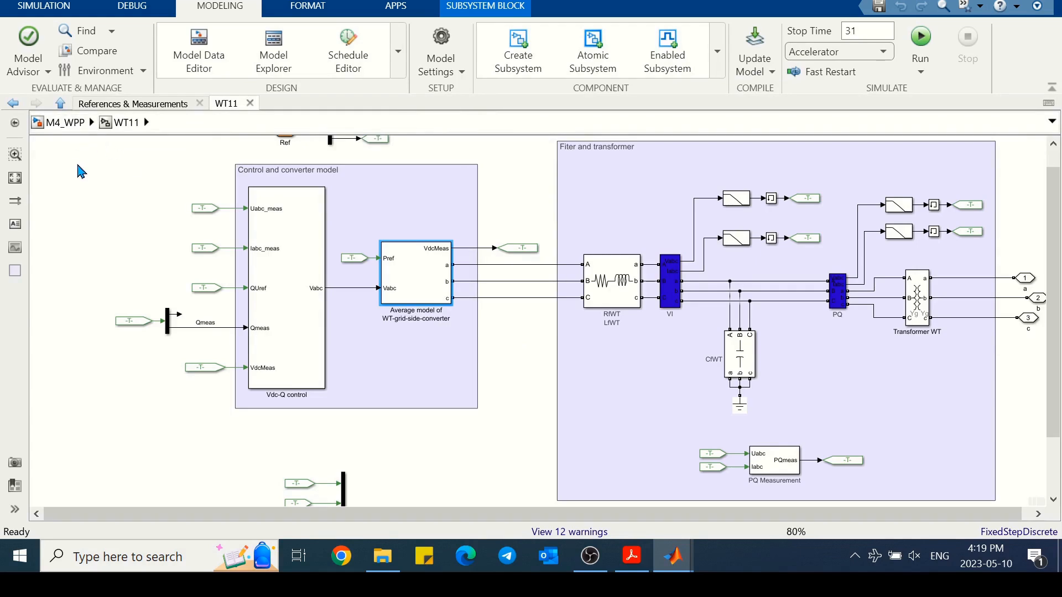
# - Go back to the top level of M4_WPP, and switch to Figure 1 to examine the PQ curves again
pyautogui.press('space')
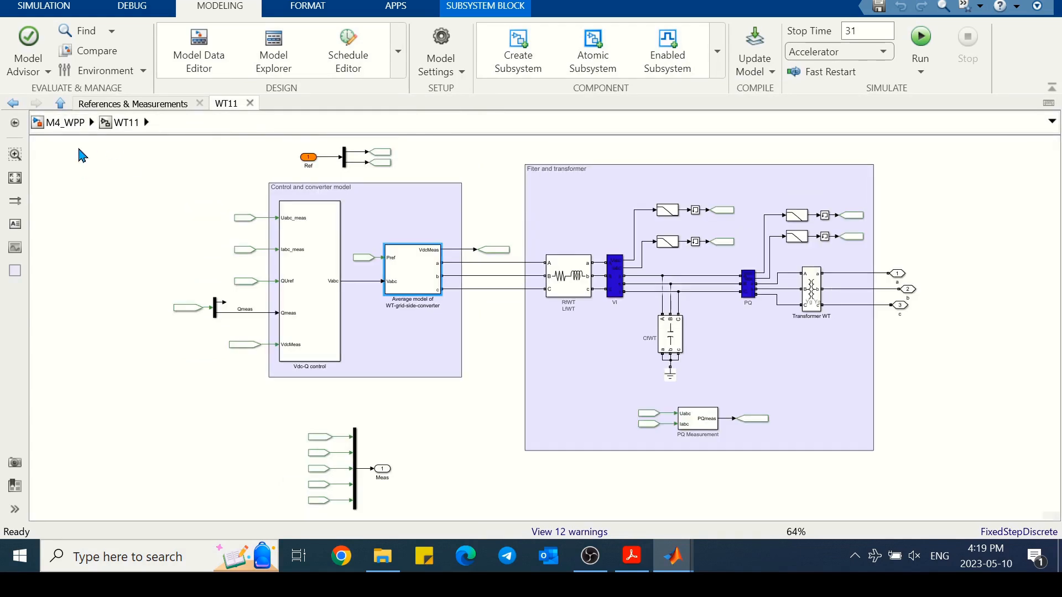
pyautogui.click(67, 123)
pyautogui.click(281, 185)
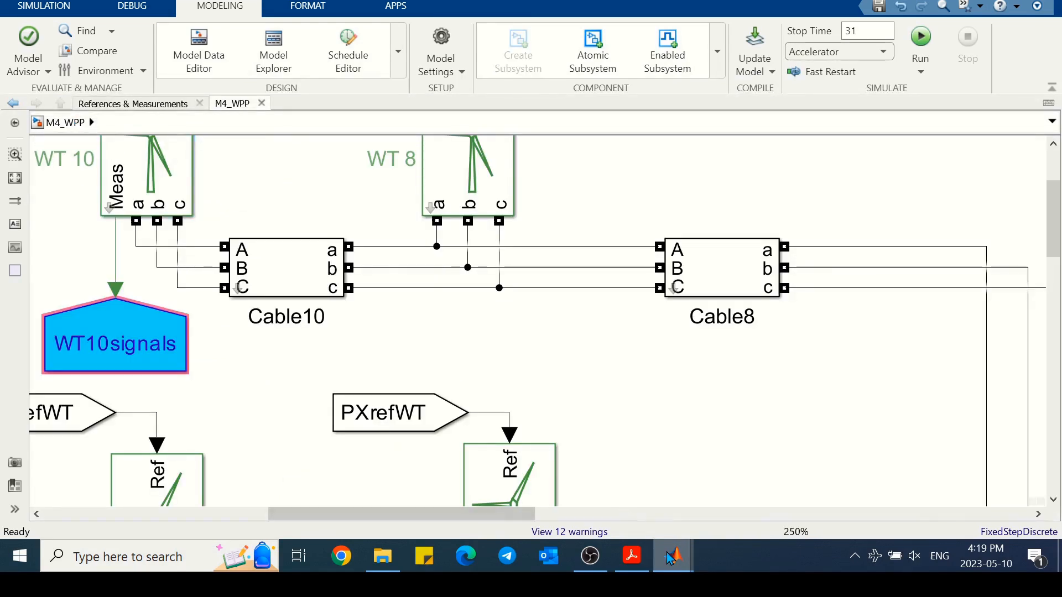
pyautogui.moveTo(669, 556)
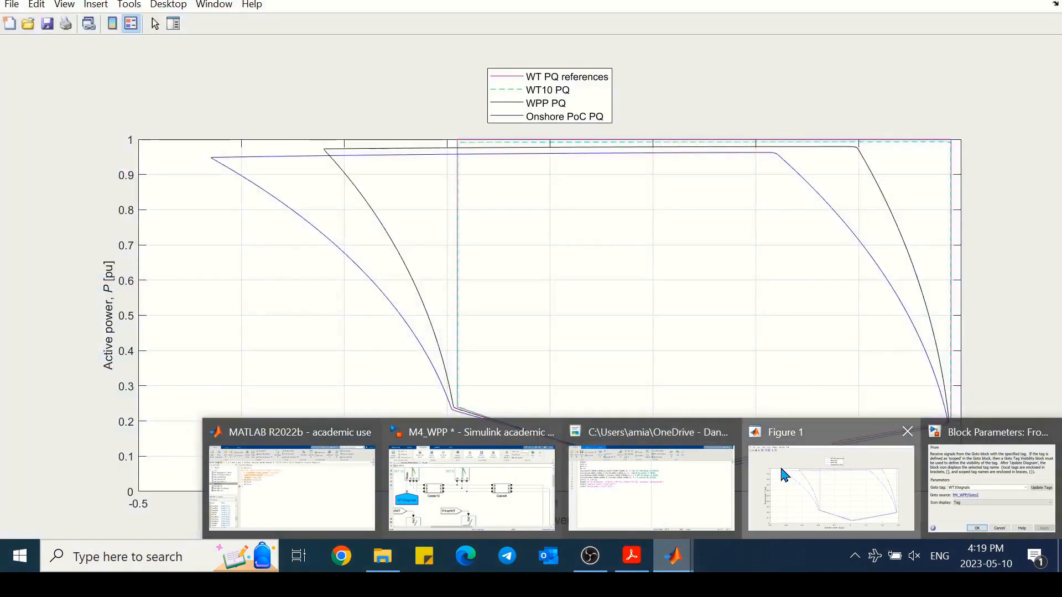
pyautogui.click(782, 475)
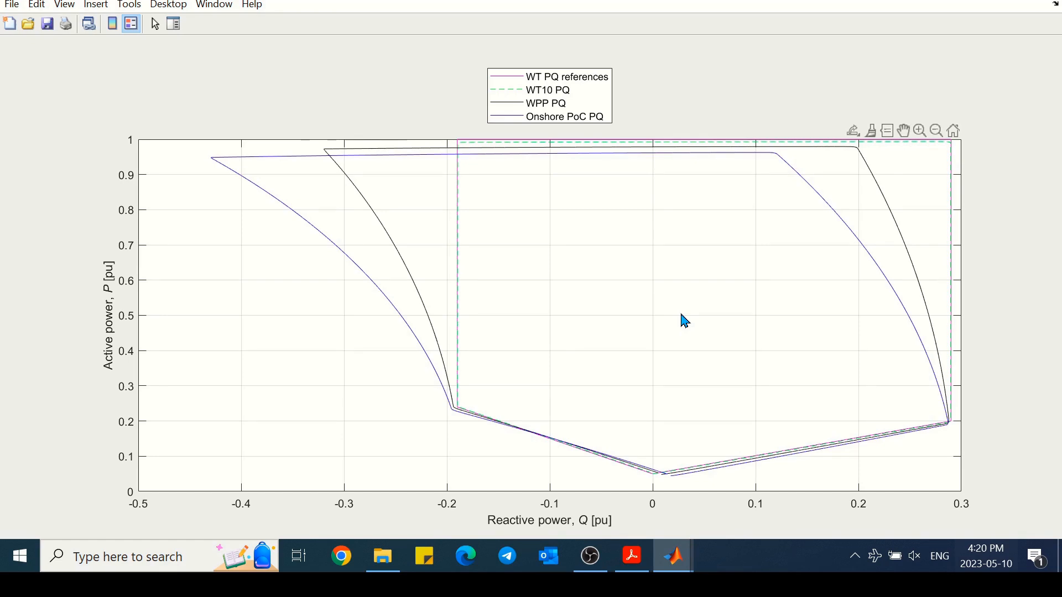
# - Read section 4.2 of the exercise PDF on calculating the aggregated cable equivalent
pyautogui.click(632, 556)
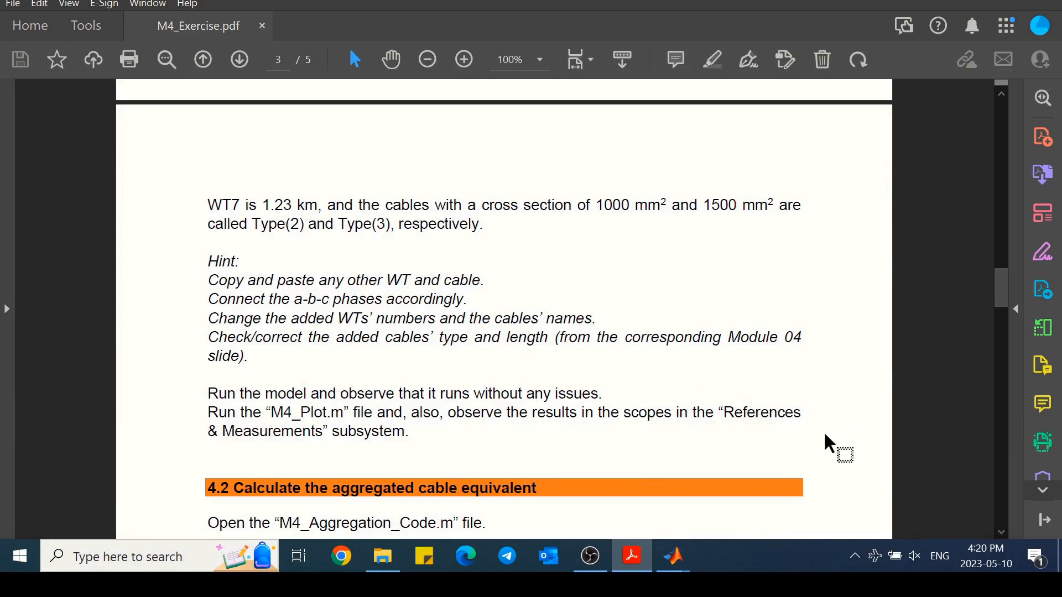
pyautogui.scroll(-8, 827, 444)
pyautogui.scroll(-4, 827, 443)
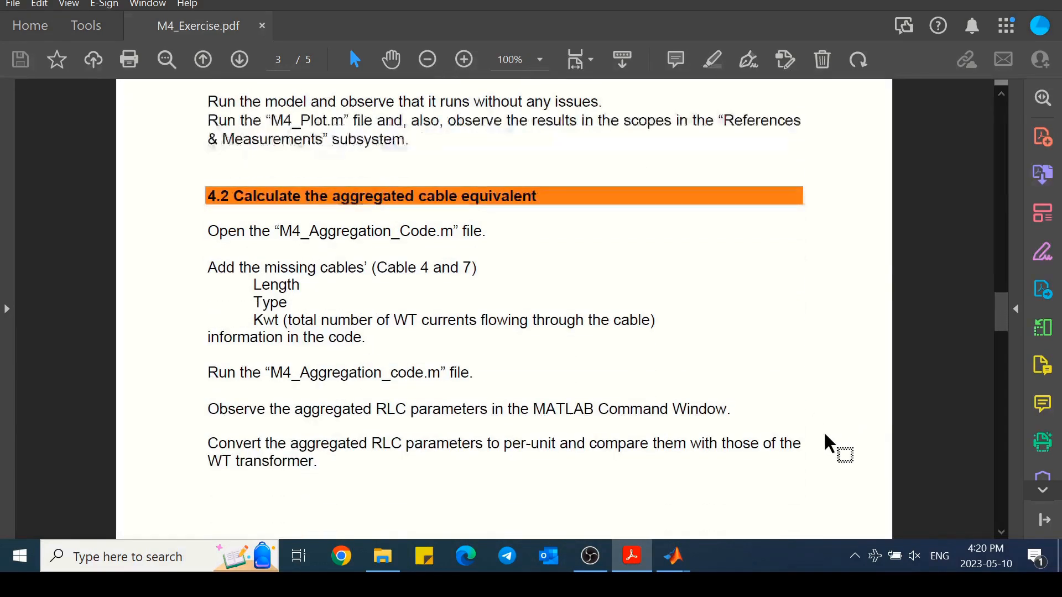
pyautogui.scroll(-2, 824, 436)
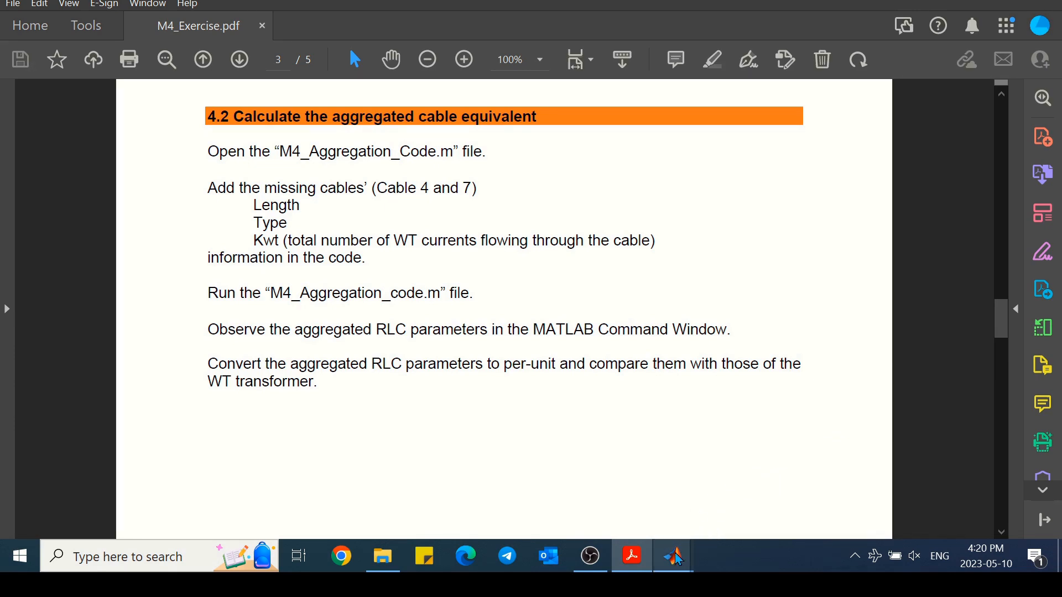
# - Open M4_Aggregation_Code.m in MATLAB and review its cable Length, Type and Kwt entries for the missing cables 4 and 7
pyautogui.moveTo(677, 558)
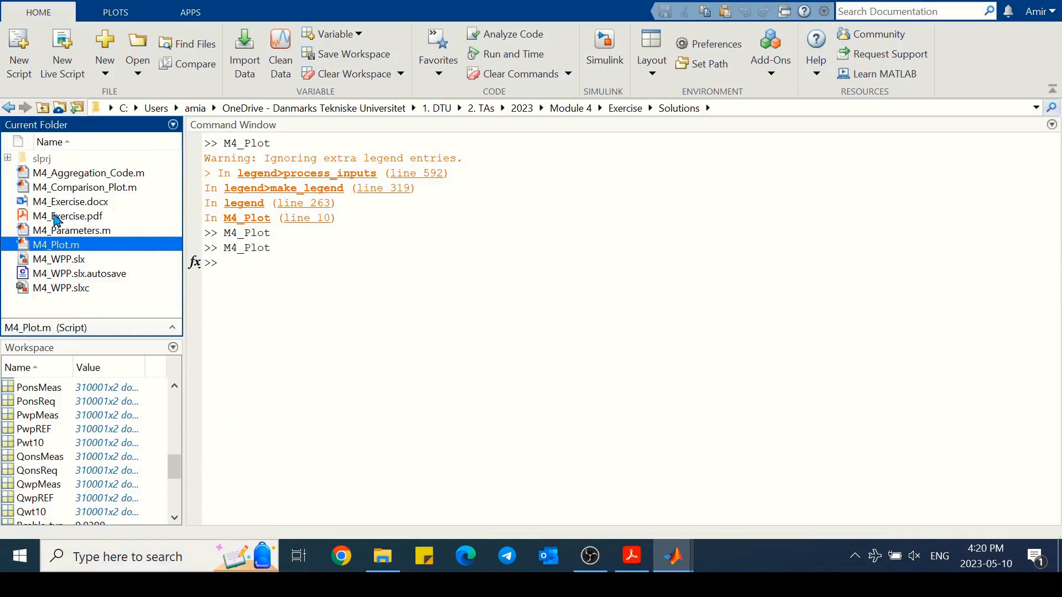
pyautogui.doubleClick(55, 173)
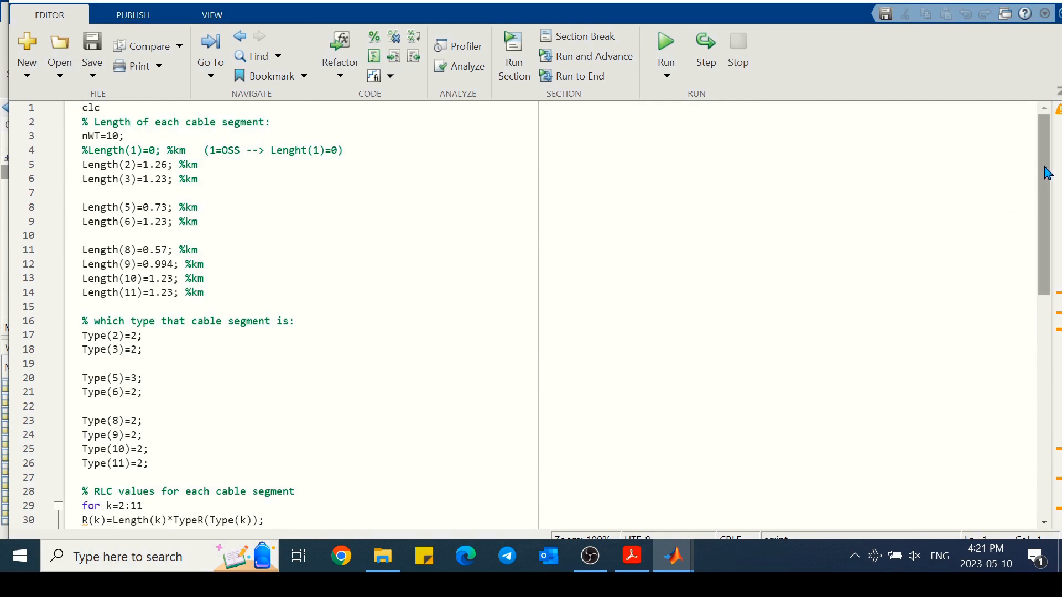
pyautogui.moveTo(1048, 173); pyautogui.dragTo(1048, 191)
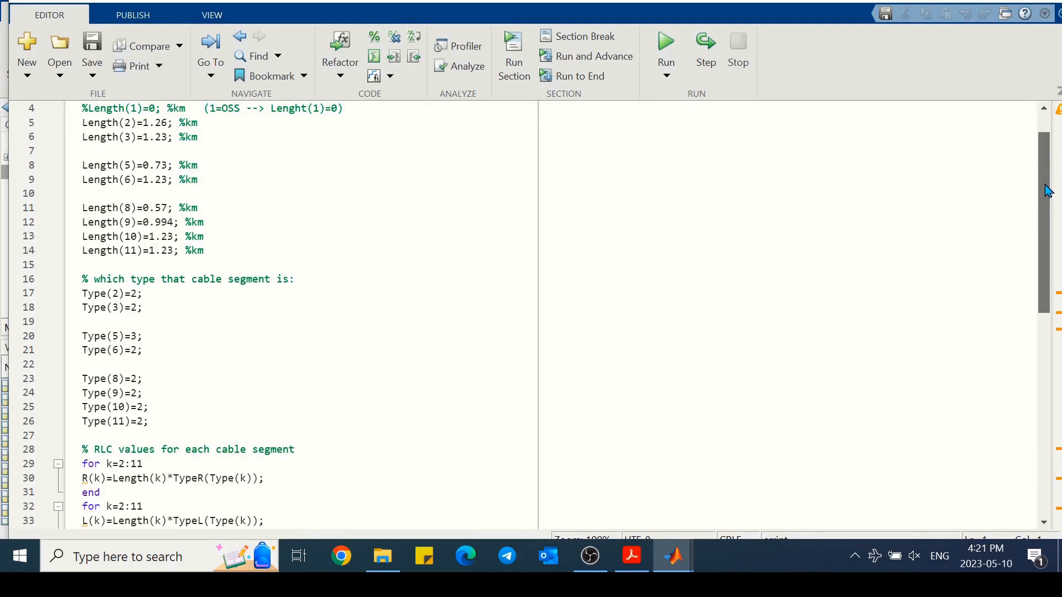
pyautogui.moveTo(1049, 191); pyautogui.dragTo(1061, 312)
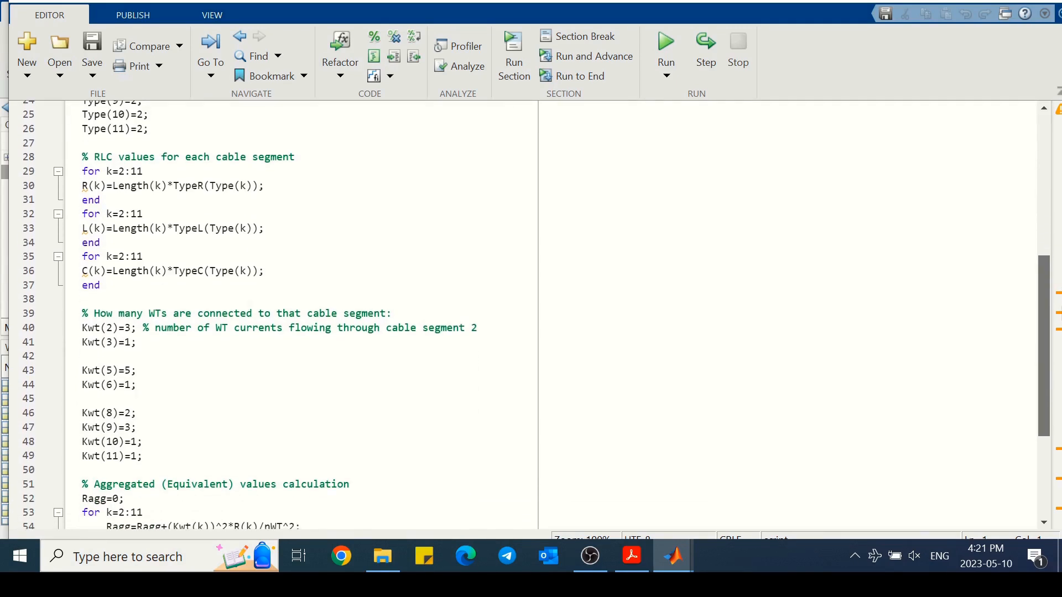
# - Add the missing Length(4)=1.23 entry in km below Length(3) in the aggregation script
pyautogui.moveTo(1060, 313); pyautogui.dragTo(1007, 154)
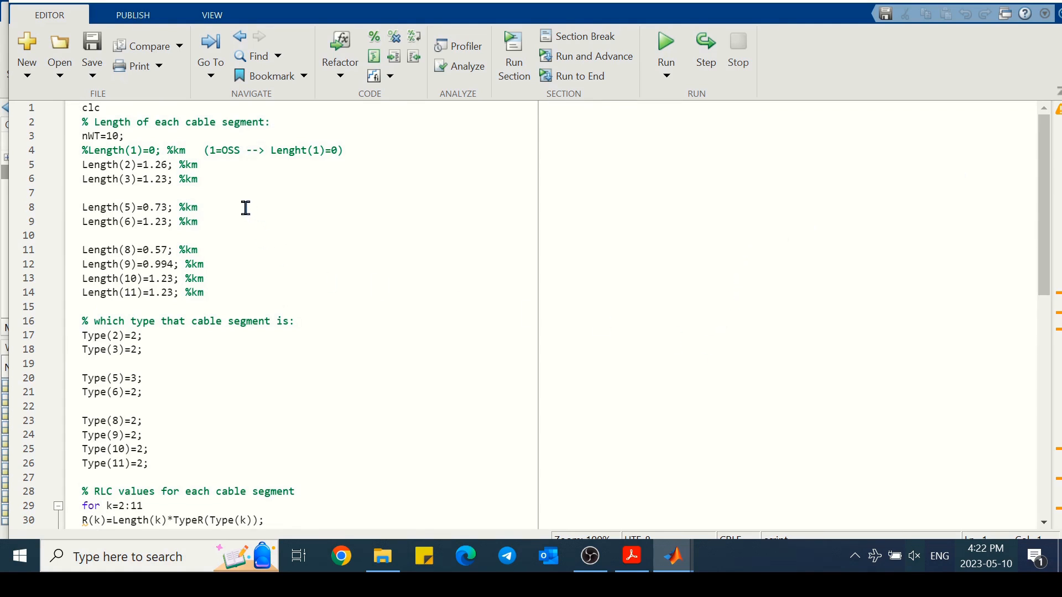
pyautogui.moveTo(216, 181); pyautogui.dragTo(80, 181)
pyautogui.hotkey('ctrl', 'c')
pyautogui.click(210, 181)
pyautogui.press('Return')
pyautogui.hotkey('ctrl', 'v')
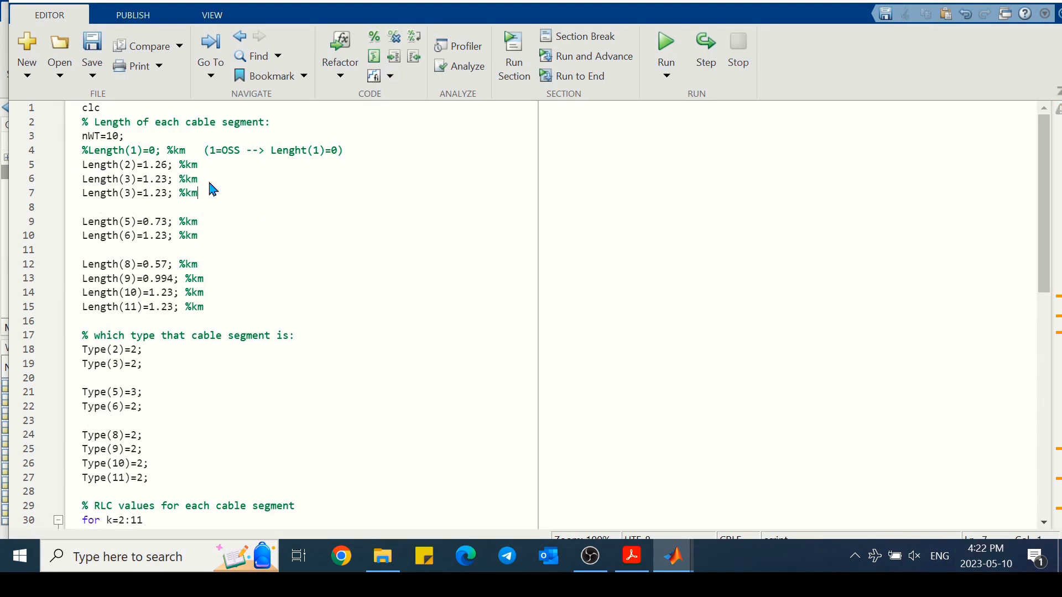
pyautogui.click(128, 193)
# - Add the missing Length(7)=1.23 entry in km below Length(6)
pyautogui.click(221, 236)
pyautogui.press('Return')
pyautogui.hotkey('ctrl', 'v')
pyautogui.doubleClick(136, 249)
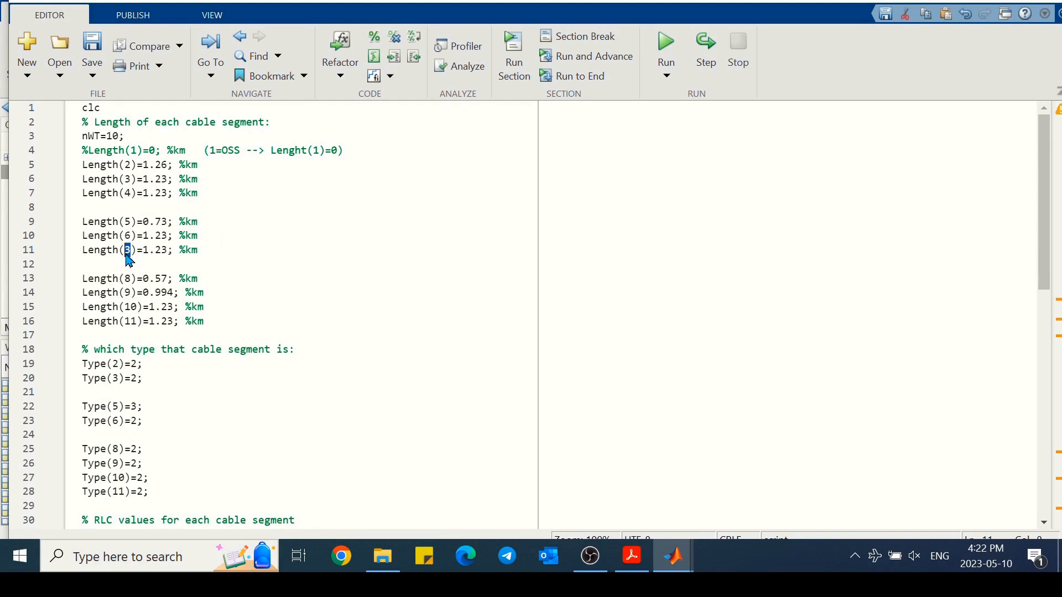
pyautogui.write('7')
# - Look up the cable cross-sections and type numbers for cables 4 and 7 in the exercise PDF's WPP layout and section 4.1, and return to the script
pyautogui.scroll(-2, 341, 318)
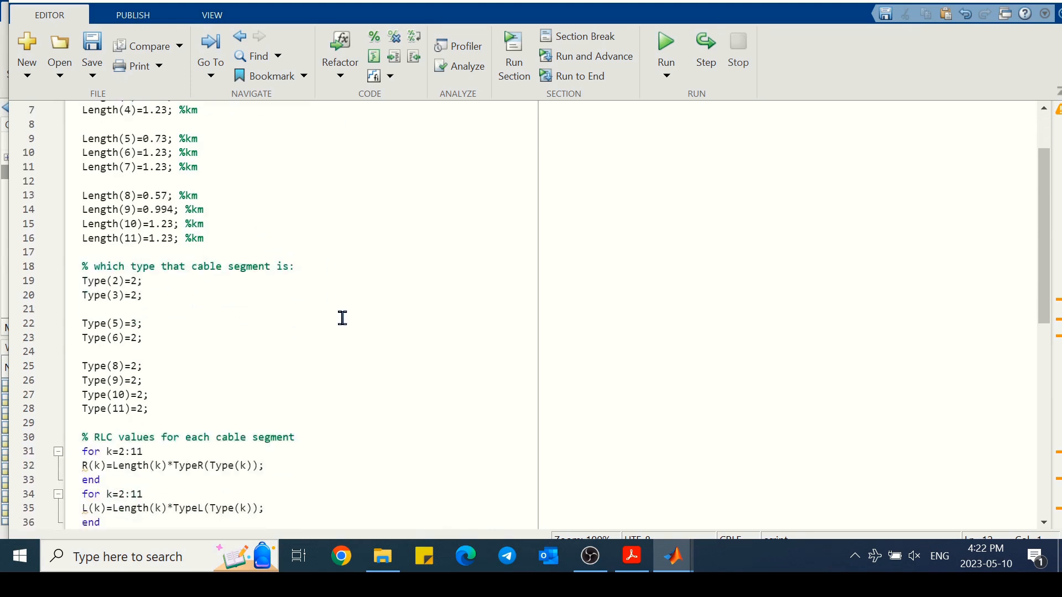
pyautogui.click(637, 559)
pyautogui.moveTo(1001, 318); pyautogui.dragTo(1003, 209)
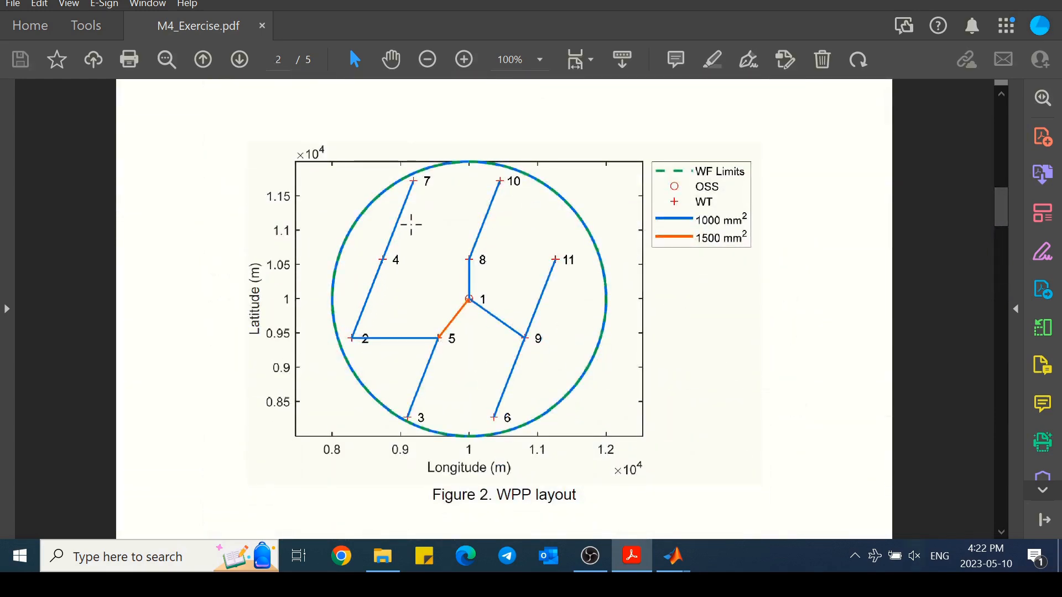
pyautogui.scroll(-3, 498, 245)
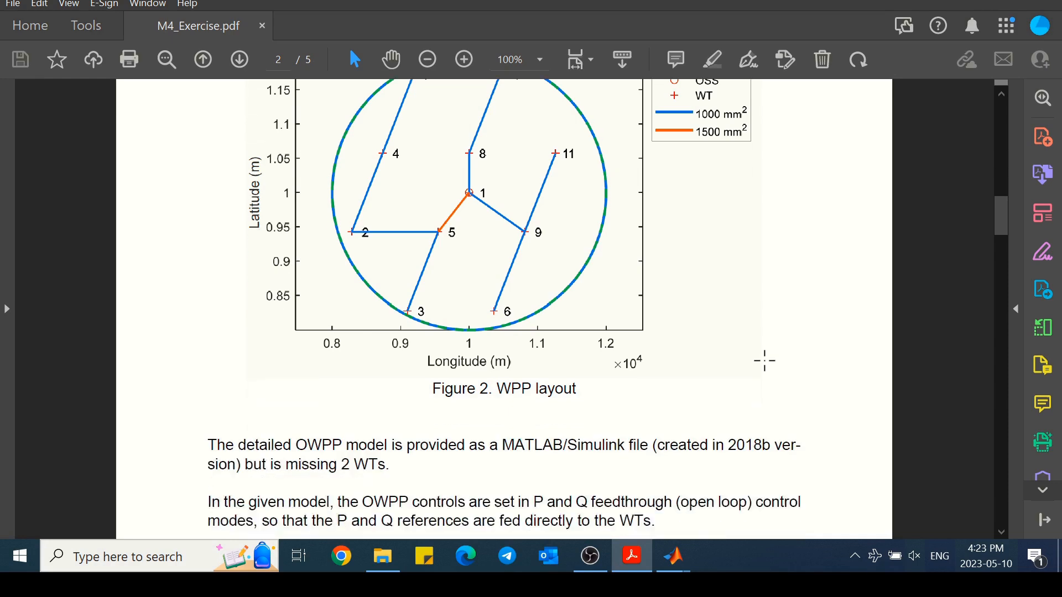
pyautogui.moveTo(1003, 224); pyautogui.dragTo(1004, 271)
pyautogui.moveTo(597, 456); pyautogui.dragTo(641, 457)
pyautogui.moveTo(253, 471); pyautogui.dragTo(308, 468)
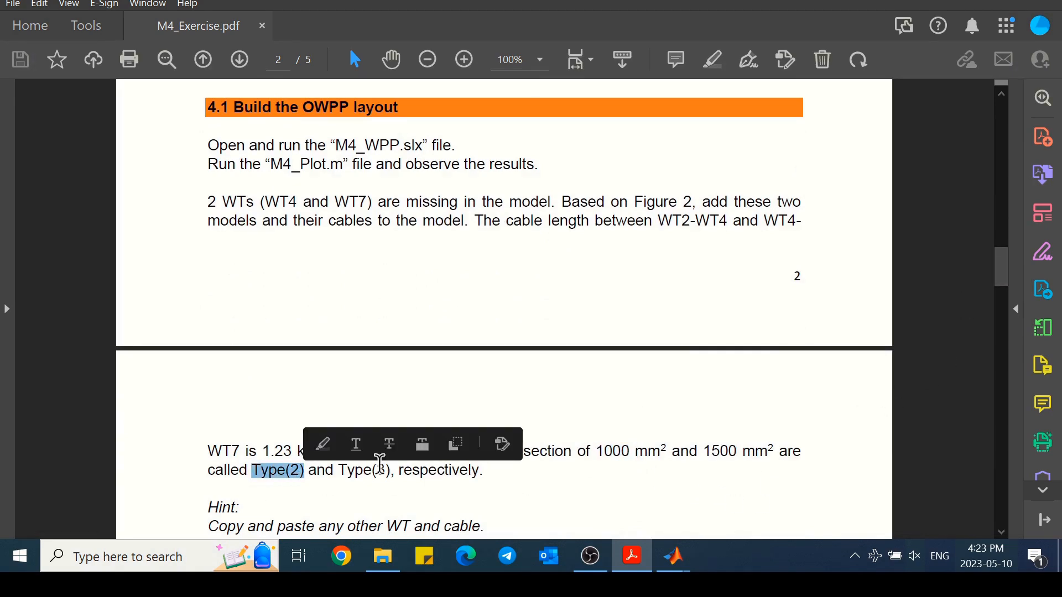
pyautogui.moveTo(999, 266); pyautogui.dragTo(998, 202)
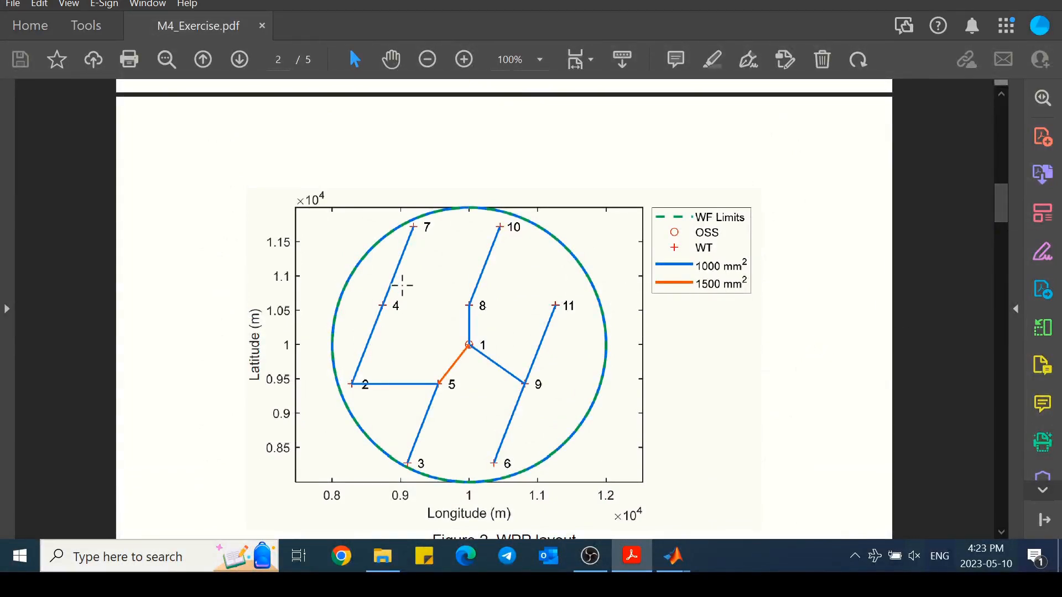
pyautogui.moveTo(674, 556)
pyautogui.click(915, 468)
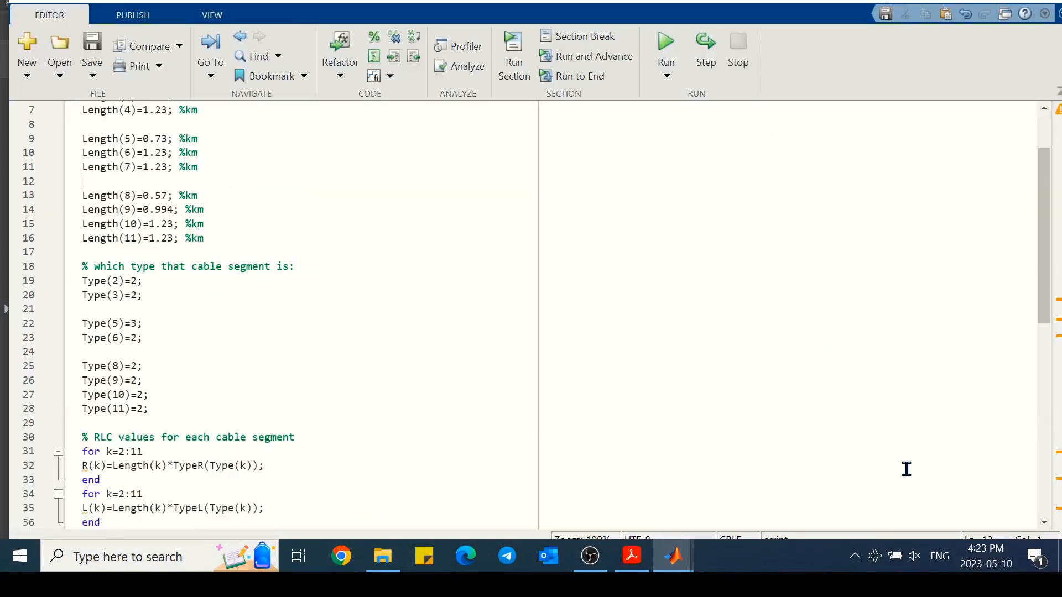
# - Add a Type(4)=2 entry below Type(3) in the cable segment types
pyautogui.moveTo(146, 295); pyautogui.dragTo(83, 296)
pyautogui.hotkey('ctrl', 'c')
pyautogui.click(159, 301)
pyautogui.press('Return')
pyautogui.hotkey('ctrl', 'v')
pyautogui.doubleClick(115, 309)
pyautogui.write('4')
# - Add a Type(7)=2 entry below Type(6)
pyautogui.click(159, 356)
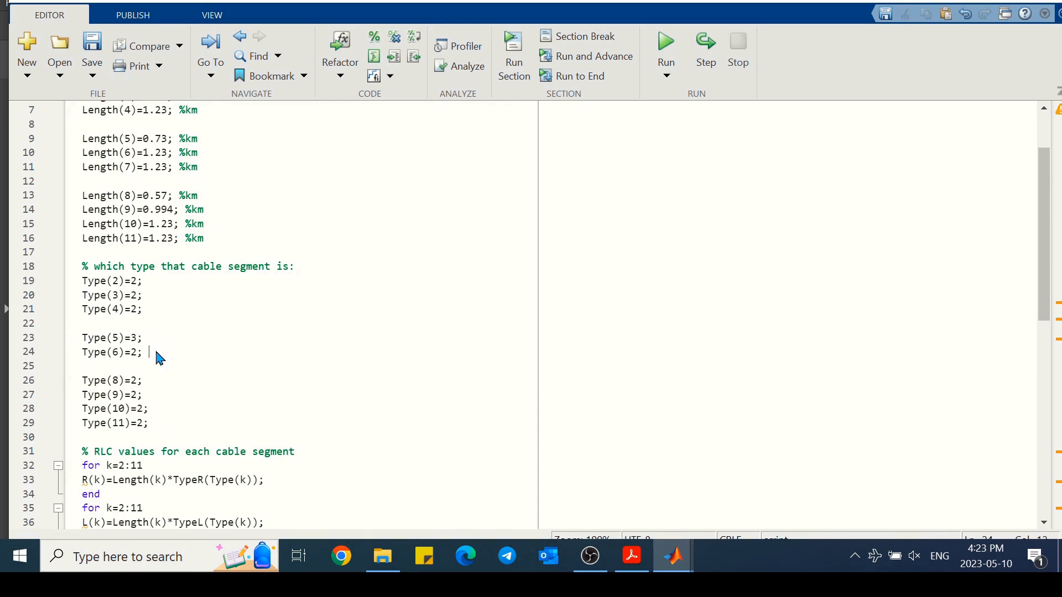
pyautogui.press('Return')
pyautogui.hotkey('ctrl', 'v')
pyautogui.doubleClick(116, 366)
pyautogui.click(115, 367)
pyautogui.doubleClick(115, 366)
pyautogui.write('7')
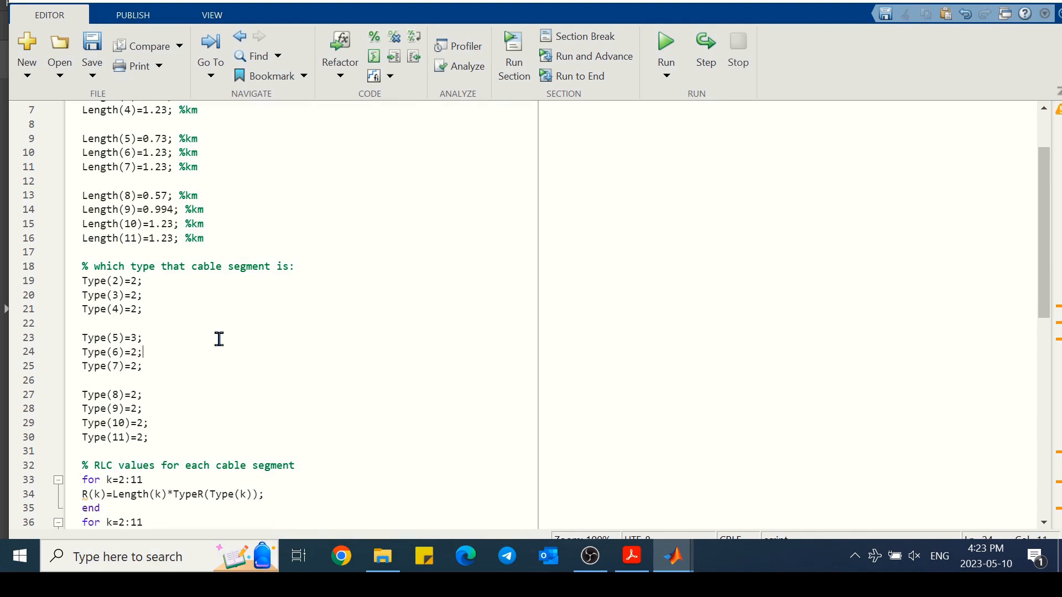
# - Duplicate the Kwt(3)=1 line directly below itself and change the copy's index to 4
pyautogui.scroll(-4, 246, 338)
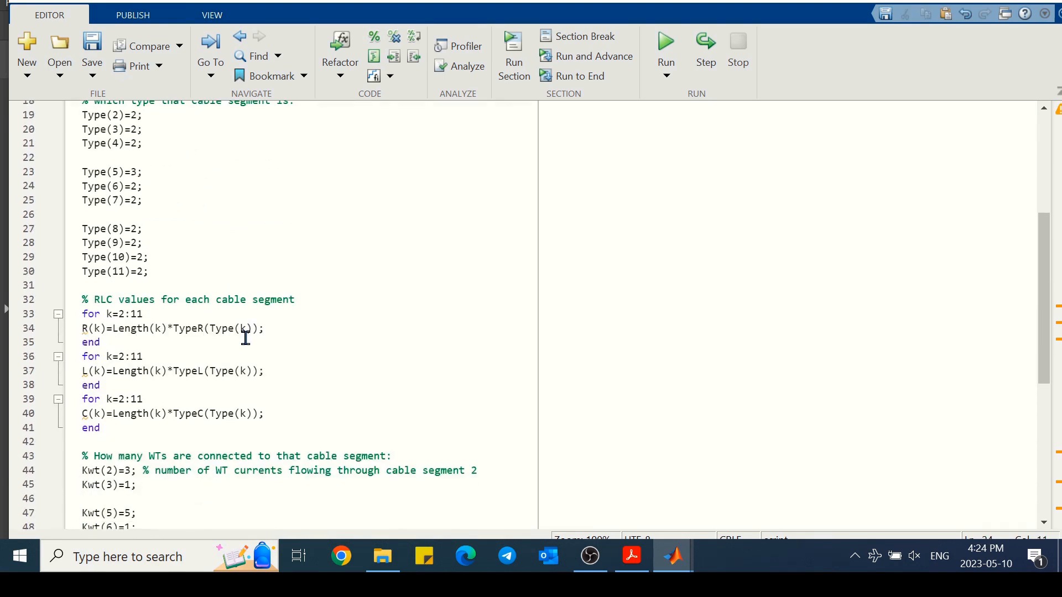
pyautogui.scroll(-2, 351, 355)
pyautogui.scroll(-2, 351, 356)
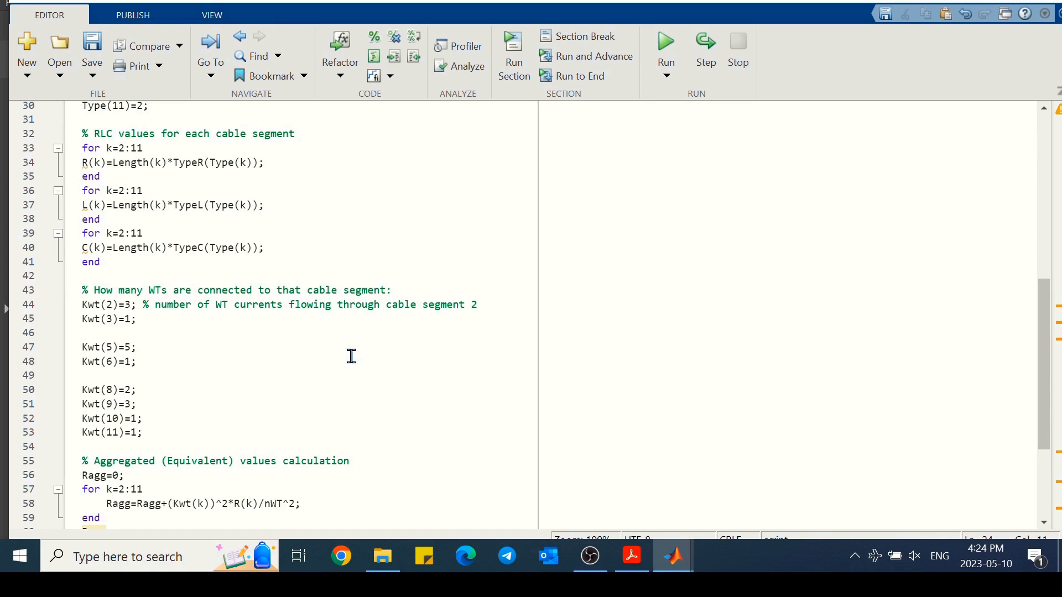
pyautogui.scroll(-2, 351, 355)
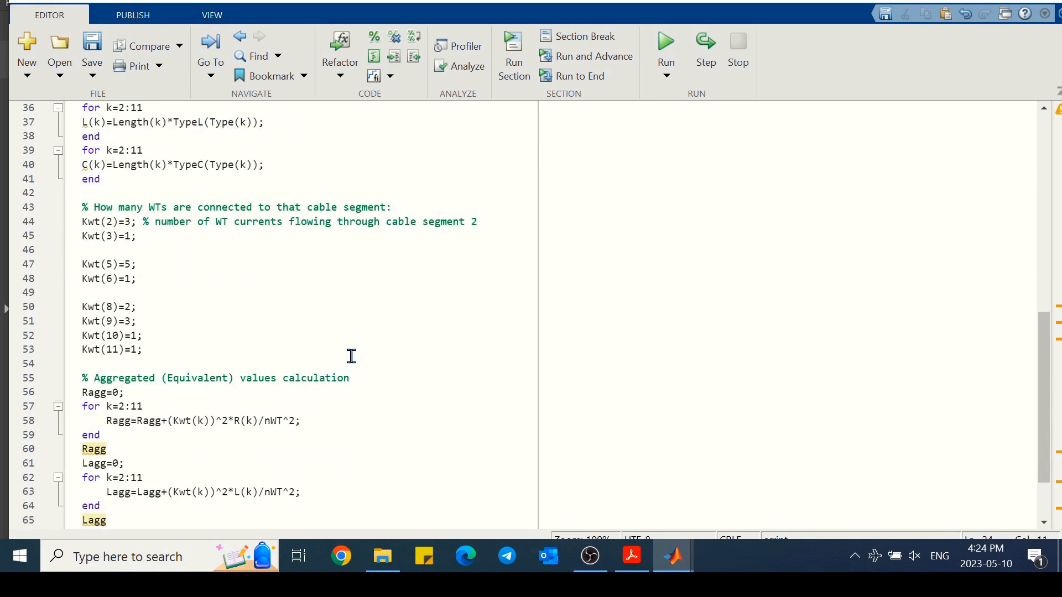
pyautogui.moveTo(153, 236); pyautogui.dragTo(76, 234)
pyautogui.hotkey('ctrl', 'c')
pyautogui.click(157, 236)
pyautogui.press('Return')
pyautogui.hotkey('ctrl', 'v')
pyautogui.doubleClick(109, 250)
pyautogui.write('4')
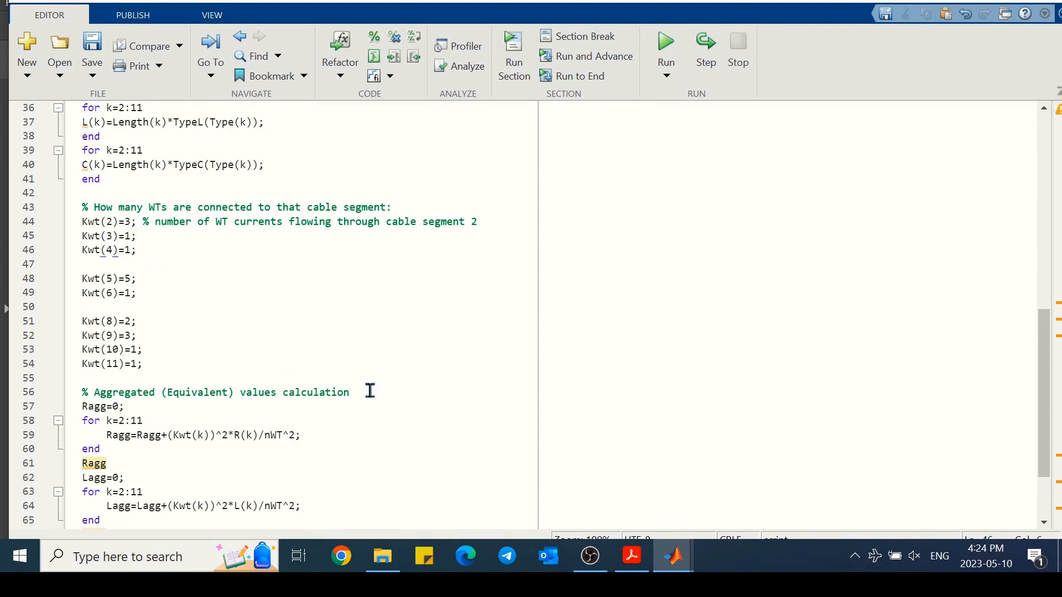
# - Check the WPP layout figure in the exercise PDF for the turbines fed through cable 4, and set Kwt(4) to 2
pyautogui.click(633, 557)
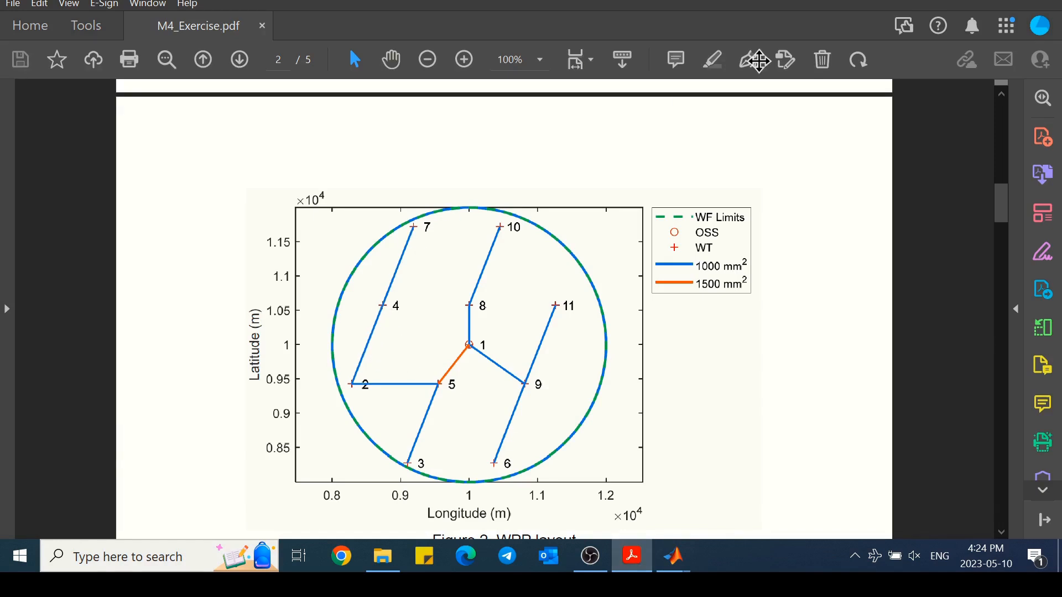
pyautogui.hotkey('alt', 'Tab')
pyautogui.doubleClick(128, 250)
pyautogui.write('2')
# - Add a Kwt(7)=1 entry below Kwt(6)
pyautogui.moveTo(143, 293); pyautogui.dragTo(74, 297)
pyautogui.hotkey('ctrl', 'c')
pyautogui.click(157, 299)
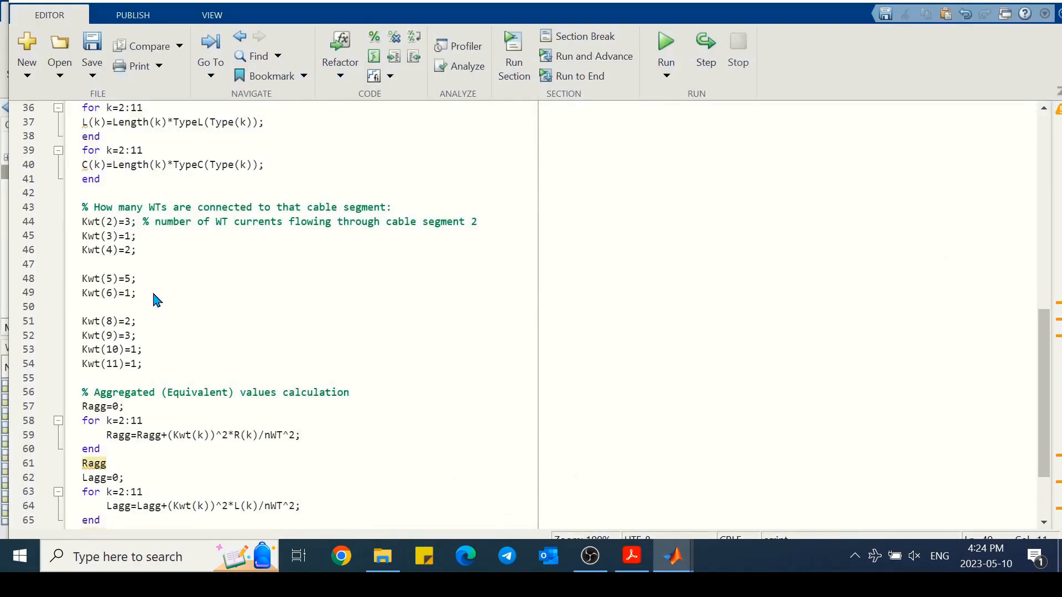
pyautogui.press('Return')
pyautogui.hotkey('ctrl', 'v')
pyautogui.doubleClick(111, 307)
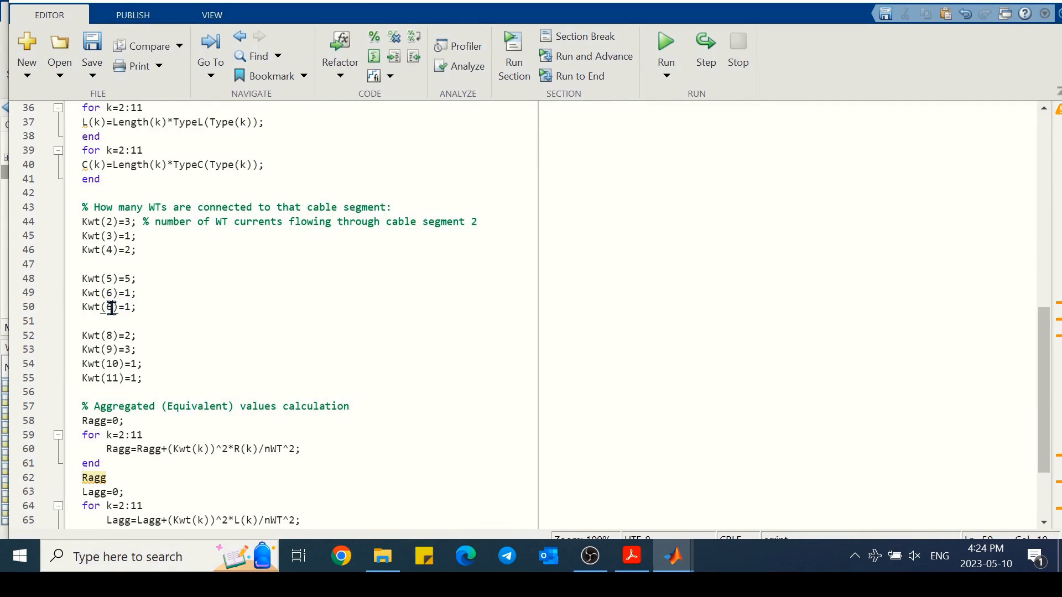
pyautogui.write('7')
pyautogui.click(228, 290)
# - Run the aggregation script and view the Ragg, Lagg and Cagg results in the MATLAB Command Window
pyautogui.scroll(-3, 228, 290)
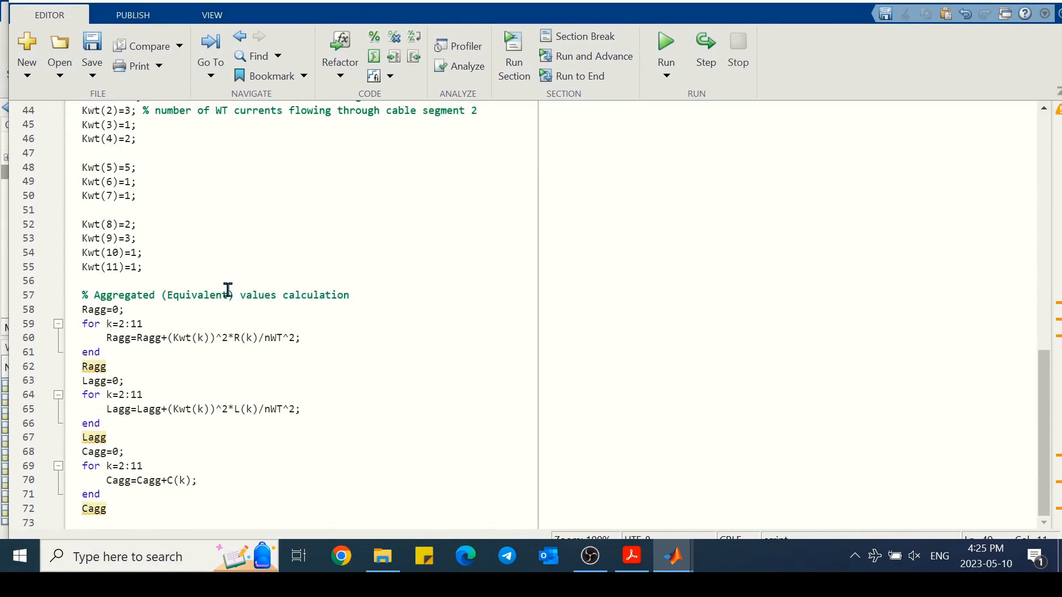
pyautogui.scroll(15, 228, 290)
pyautogui.click(663, 48)
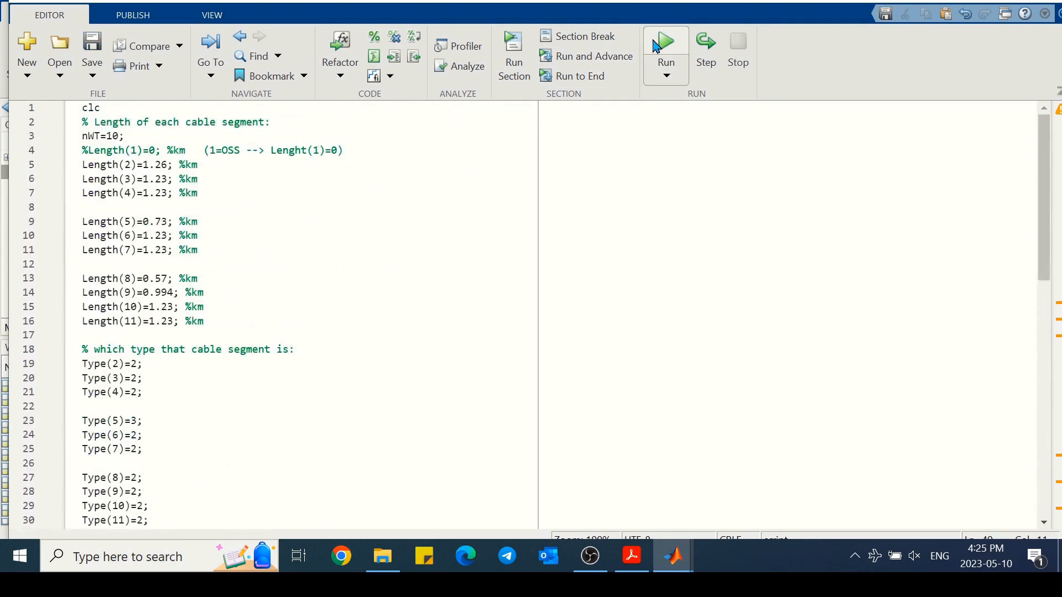
pyautogui.moveTo(677, 555)
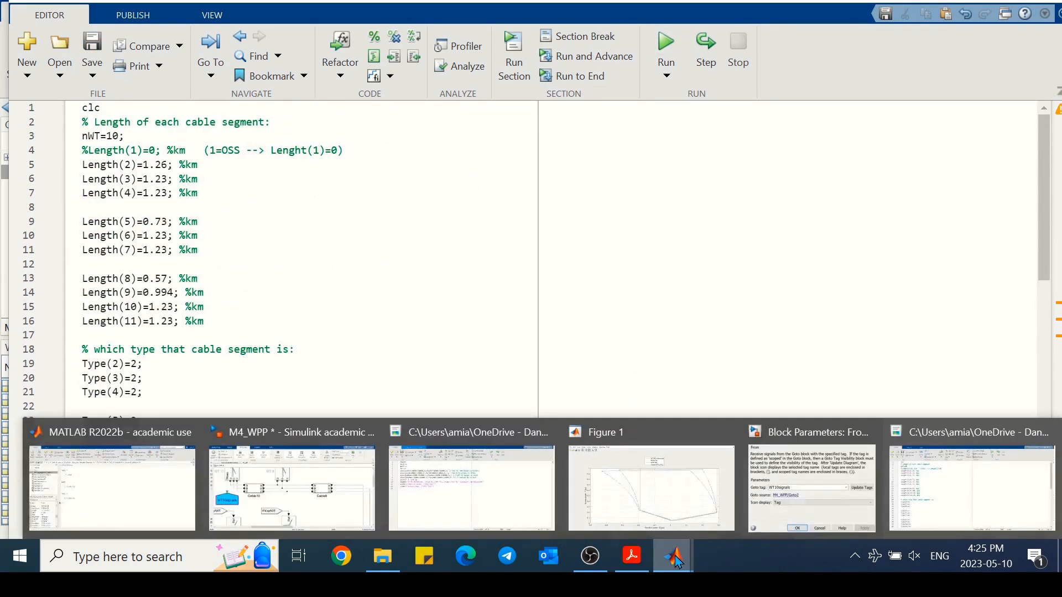
pyautogui.click(132, 472)
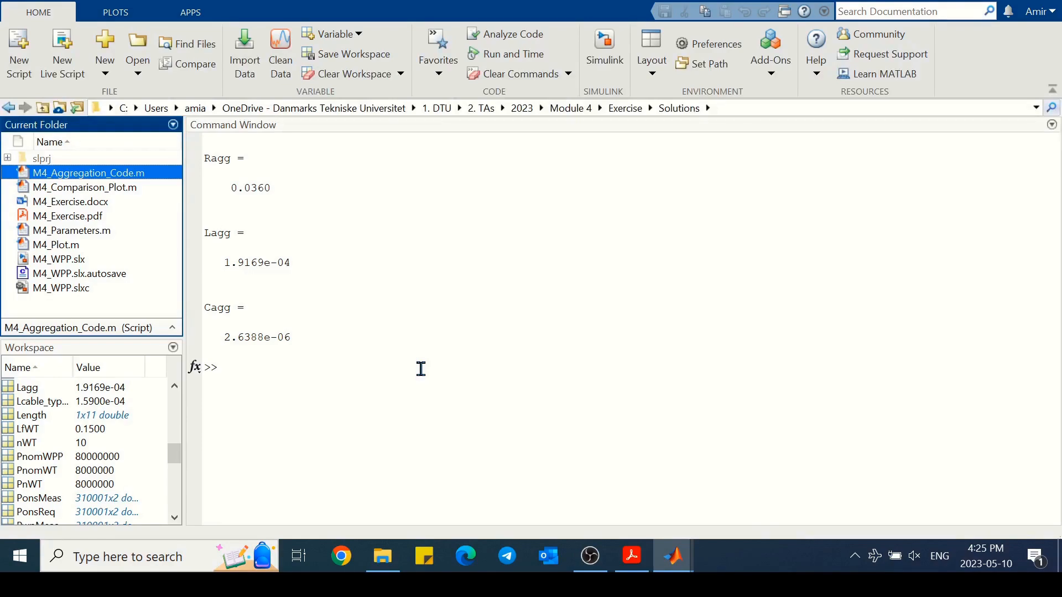
# - Review the tasks in section 4.2 of the exercise PDF, and append a "%% Convert to pu" section at the end of the aggregation script
pyautogui.click(633, 559)
pyautogui.moveTo(1001, 203); pyautogui.dragTo(1012, 321)
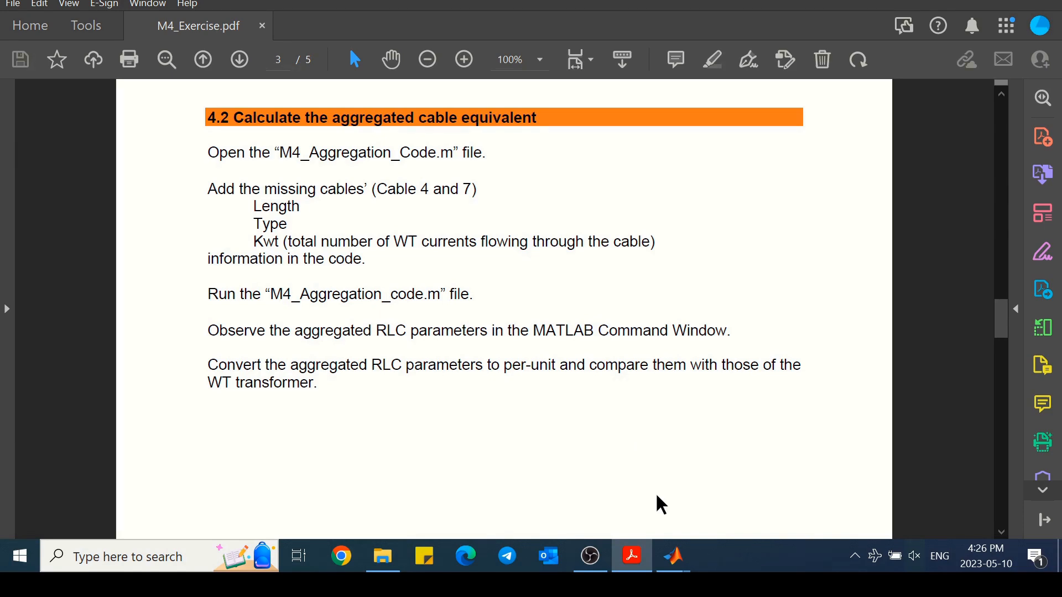
pyautogui.moveTo(674, 561)
pyautogui.click(948, 453)
pyautogui.scroll(-14, 356, 430)
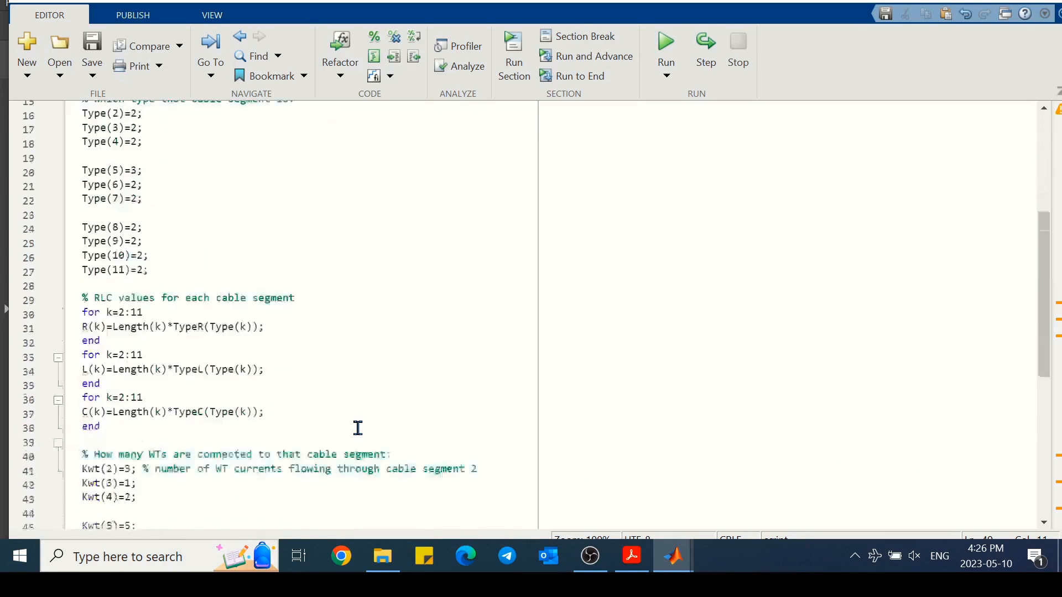
pyautogui.press('Return')
pyautogui.press('Return')
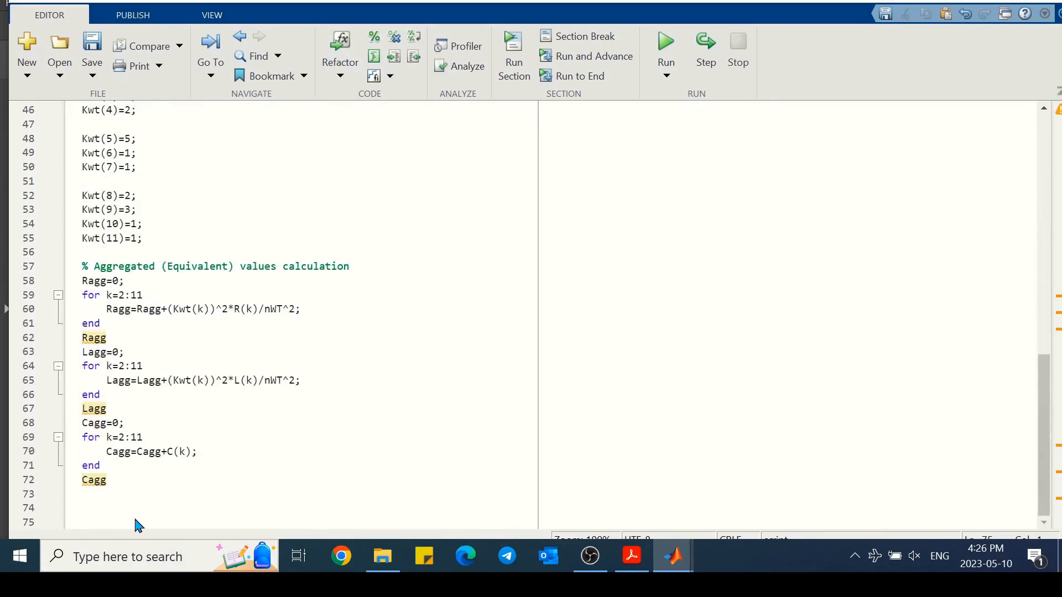
pyautogui.write('%% Convert to pu')
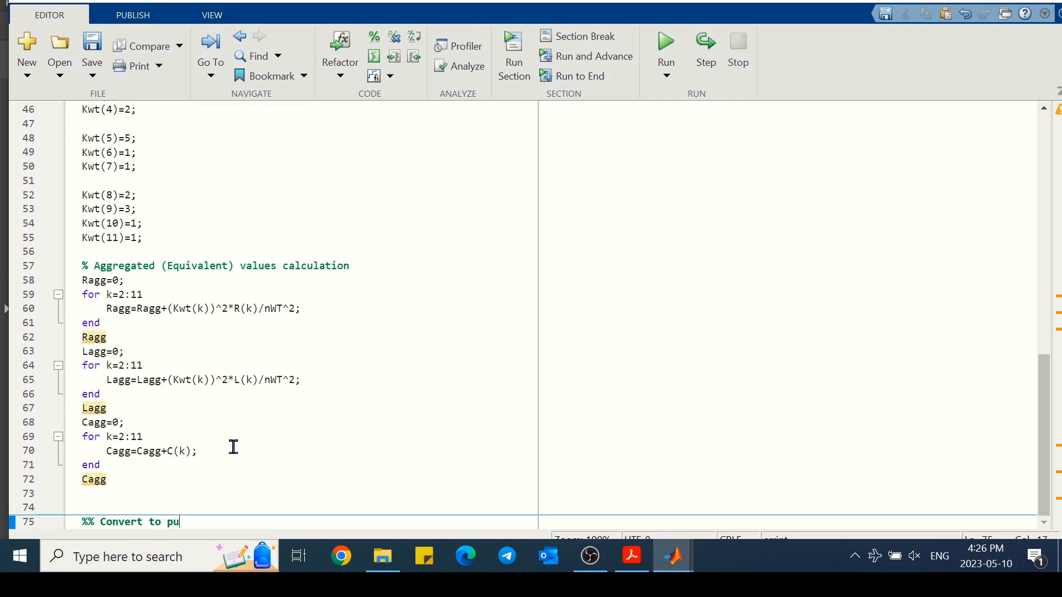
pyautogui.press('Return')
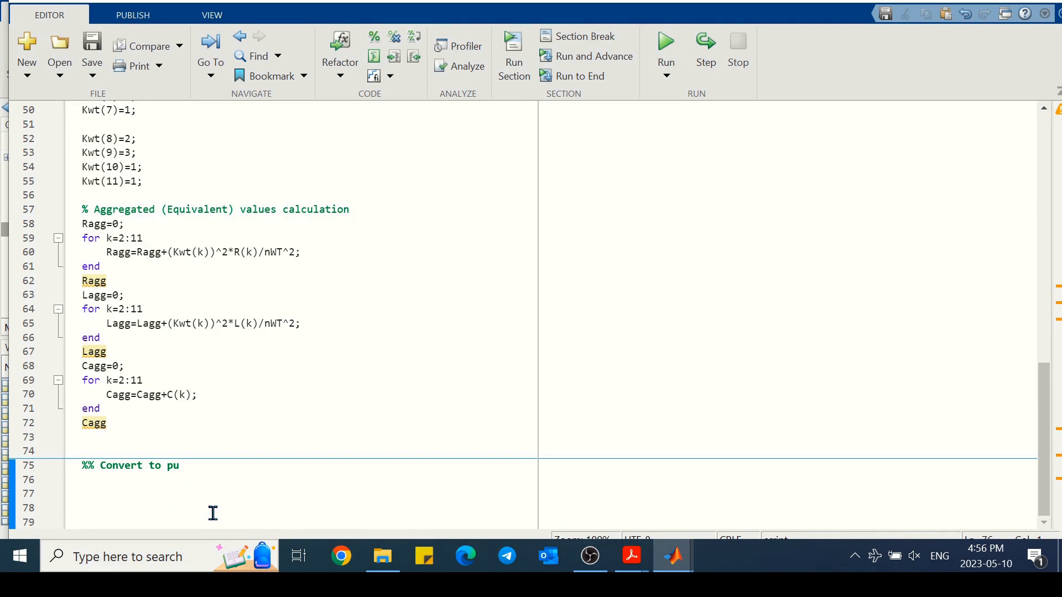
# - Open M4_Parameters.m in MATLAB and check the PnomWPP and VnomWF definitions among the base values
pyautogui.moveTo(673, 556)
pyautogui.click(442, 489)
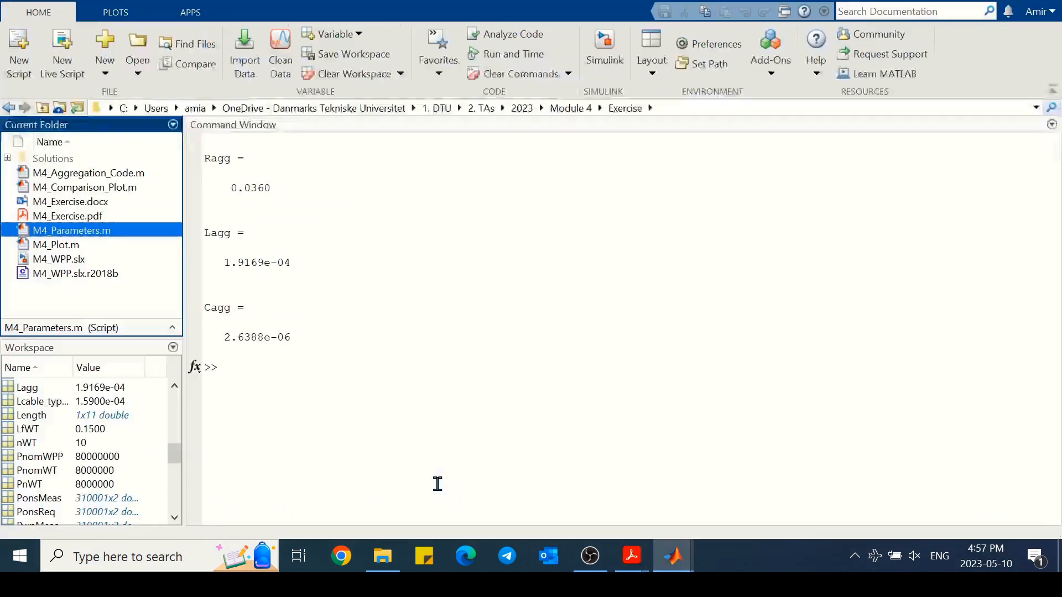
pyautogui.doubleClick(76, 232)
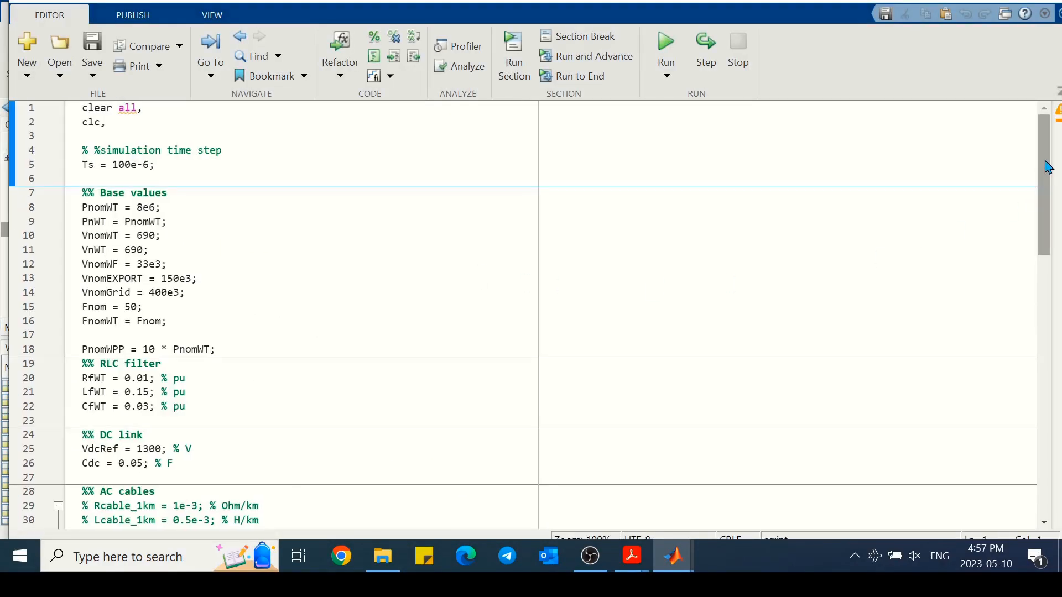
pyautogui.moveTo(220, 349); pyautogui.dragTo(79, 349)
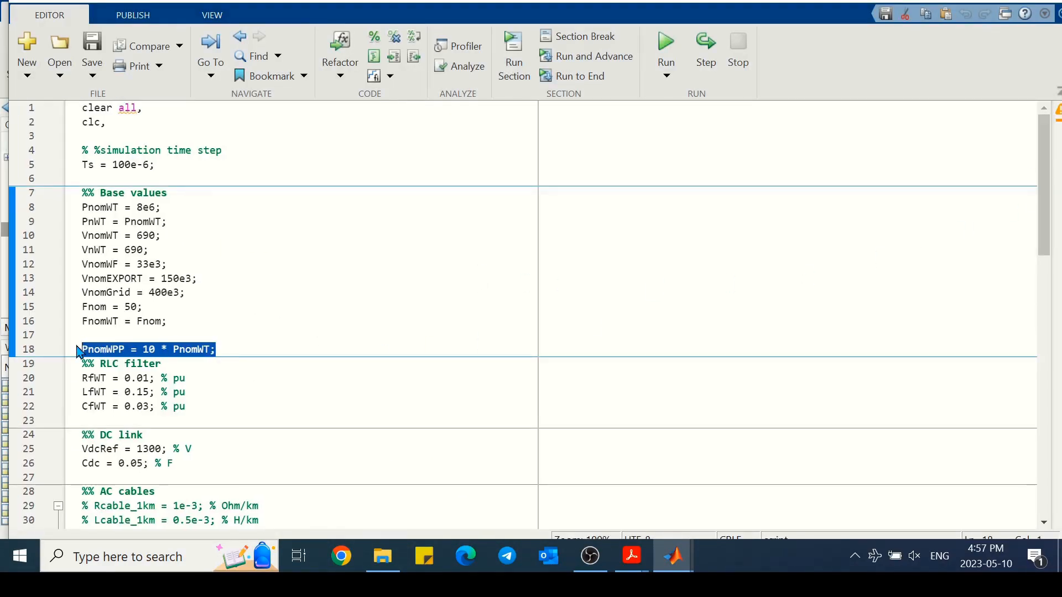
pyautogui.moveTo(173, 264); pyautogui.dragTo(80, 264)
pyautogui.click(242, 316)
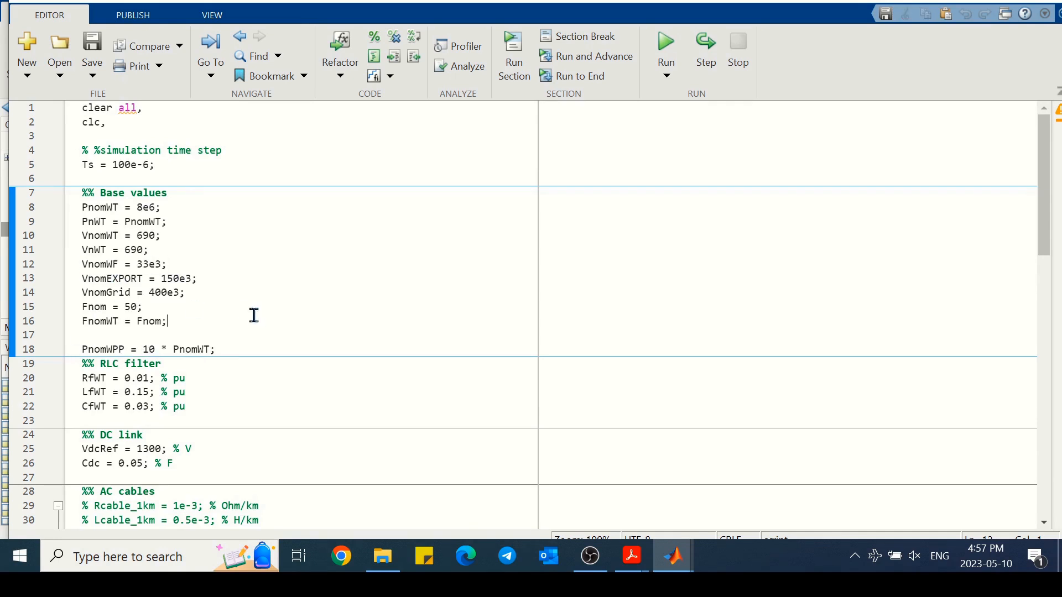
# - Review the AC cable data and the PnomWPP base value in M4_Parameters.m, and switch back to the aggregation script
pyautogui.moveTo(1041, 220); pyautogui.dragTo(1042, 355)
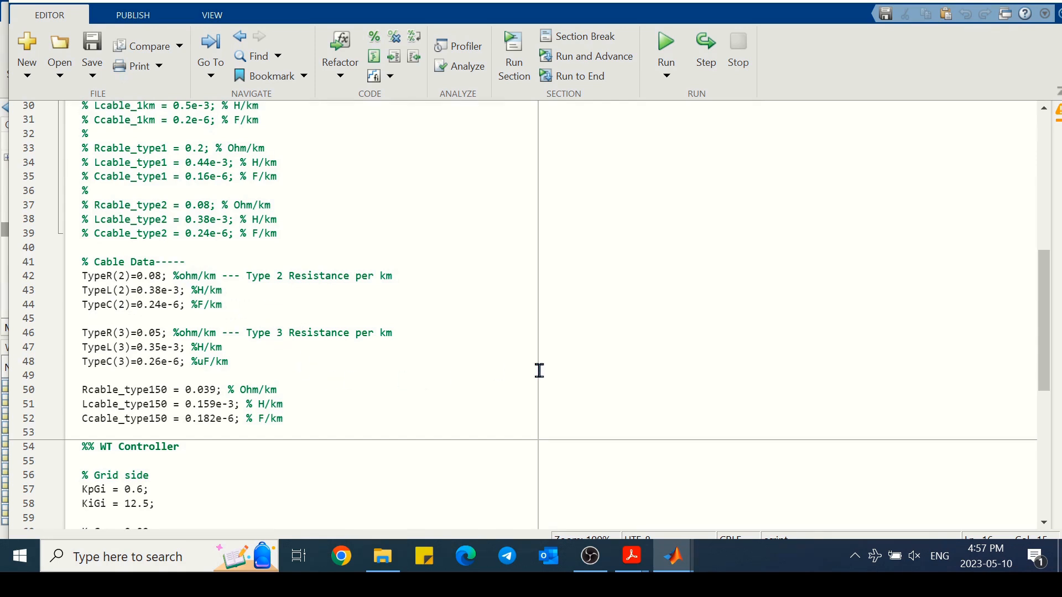
pyautogui.moveTo(1044, 299); pyautogui.dragTo(1035, 187)
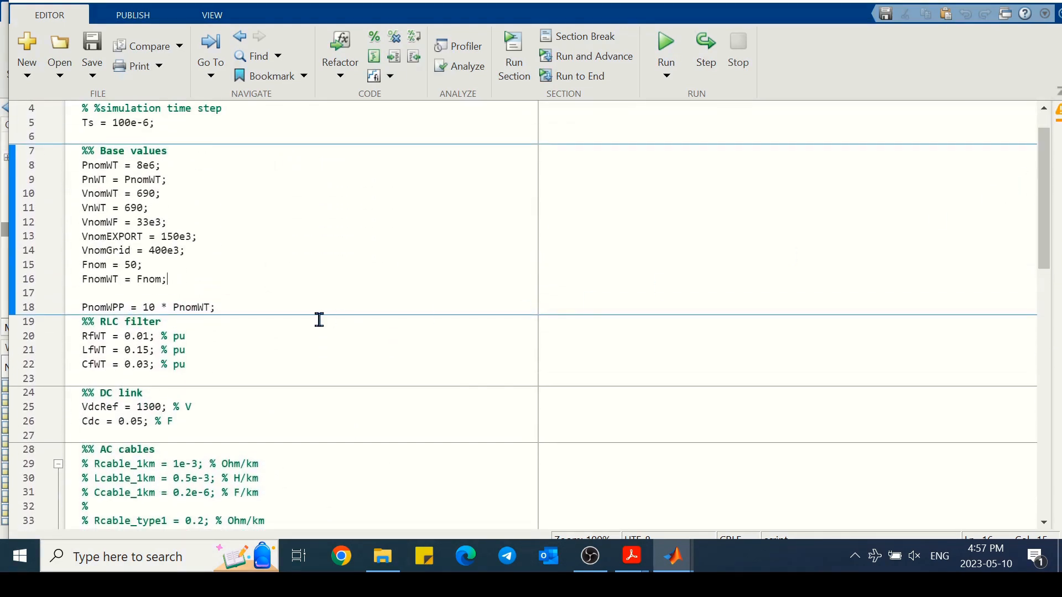
pyautogui.moveTo(124, 307); pyautogui.dragTo(78, 309)
pyautogui.click(674, 556)
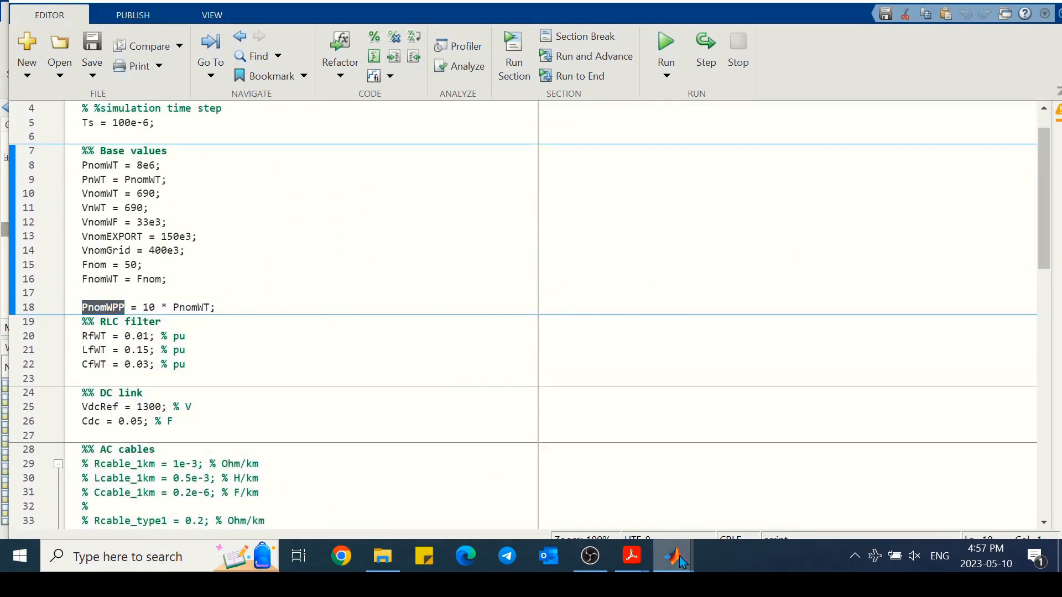
pyautogui.click(769, 494)
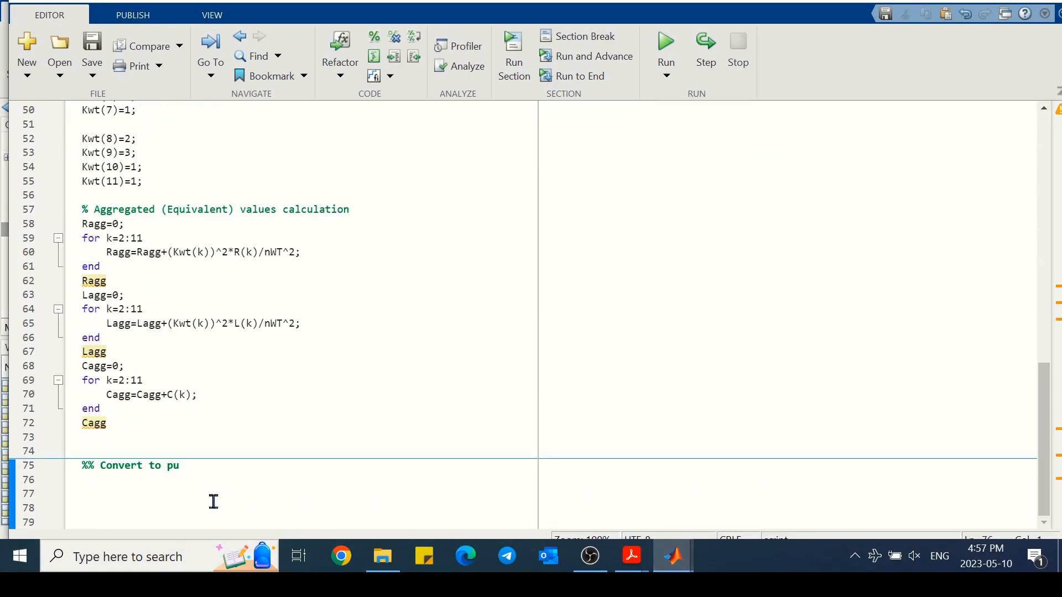
# - Define the base power and voltage under the "Convert to pu" section as Sb = PnomWPP; and Vb = VnomWF;
pyautogui.write('Sb ')
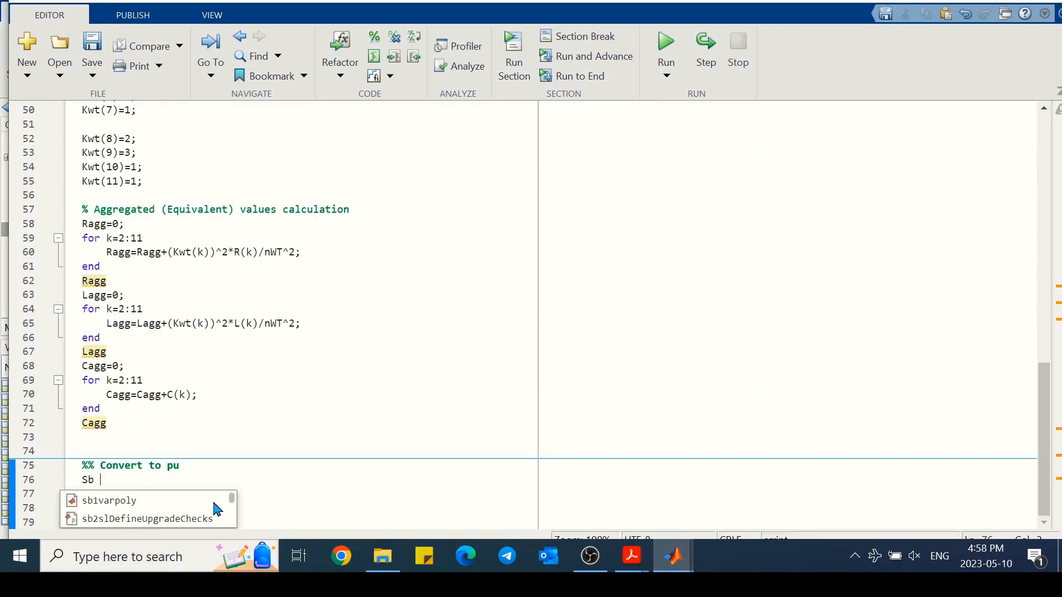
pyautogui.write('= PnomWPP;')
pyautogui.press('Return')
pyautogui.write('Vb ')
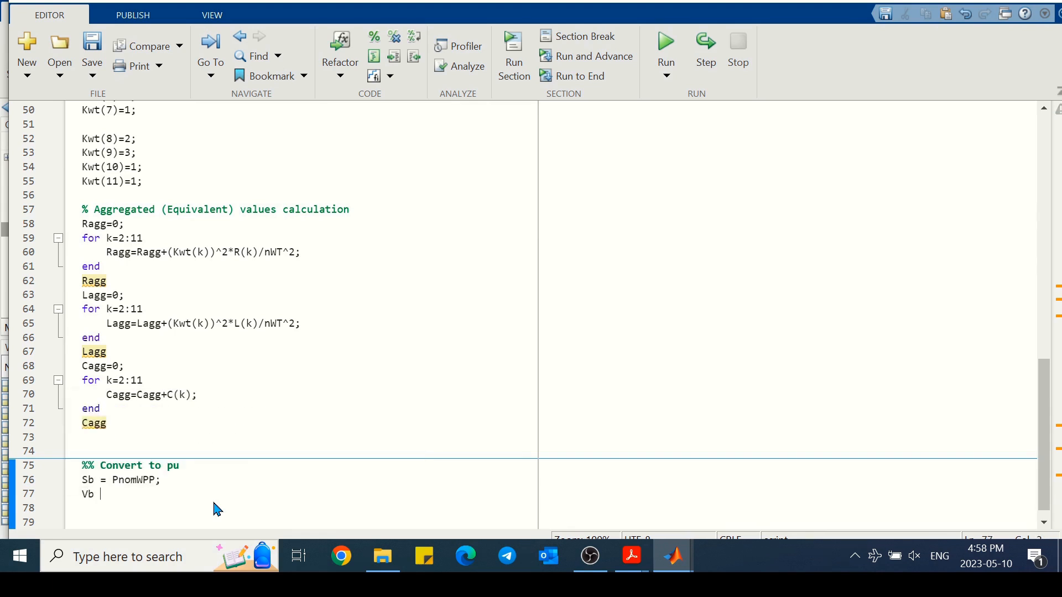
pyautogui.write('= V')
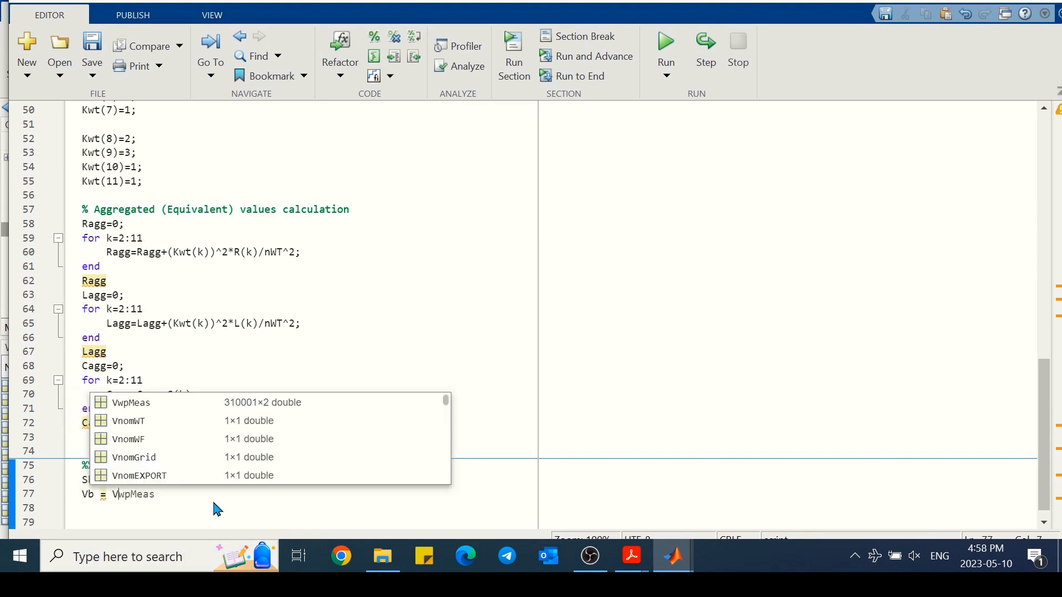
pyautogui.click(166, 440)
pyautogui.write(';')
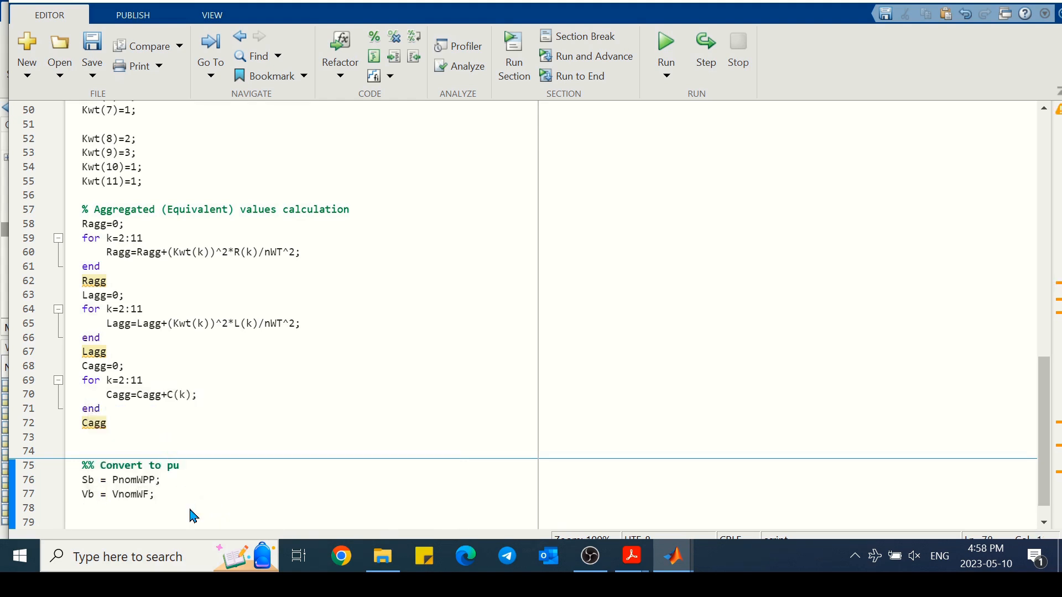
# - Add the base impedance line Zb = Vb^2 / Sb; below the Vb definition
pyautogui.write('Zb = Vb')
pyautogui.hotkey('alt', 'shift')
pyautogui.write('^2 / Sb')
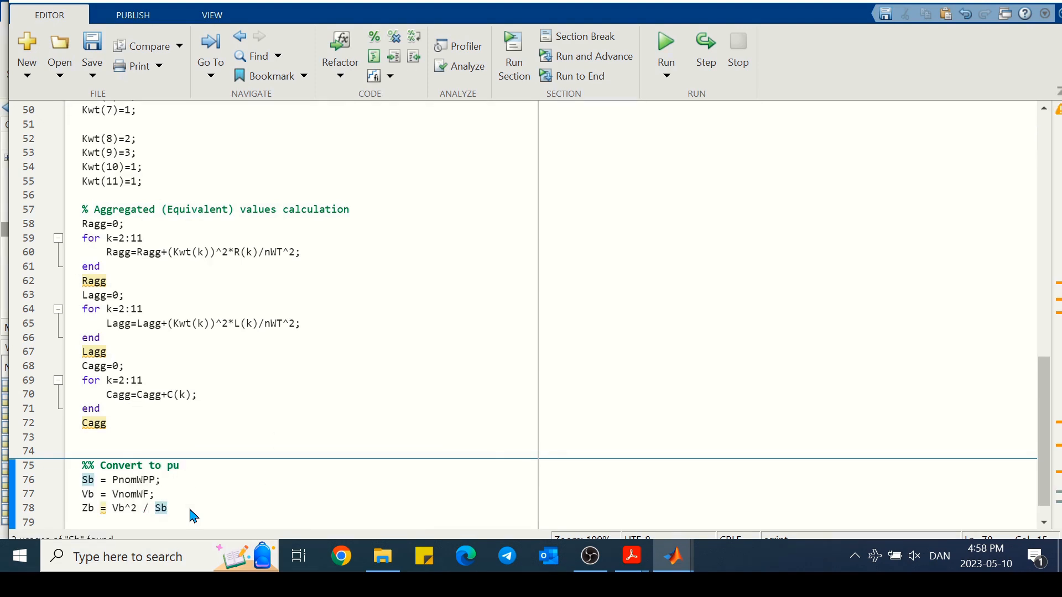
pyautogui.hotkey('alt', 'shift')
pyautogui.write(';')
pyautogui.press('Return')
# - Add the base inductance Lb = Zb / Wb; and insert the base angular frequency Wb = 2*pi* Fnom; on the line above it
pyautogui.write('Lb')
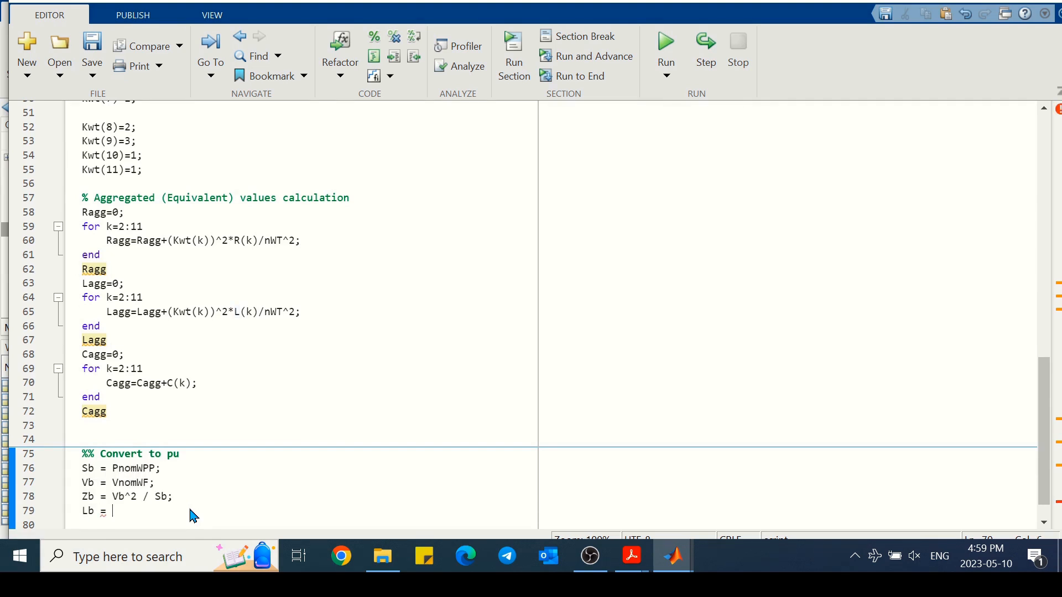
pyautogui.write(' = Zb / Wb;')
pyautogui.press('Home')
pyautogui.press('Return')
pyautogui.press('Up')
pyautogui.write('Wb = 2')
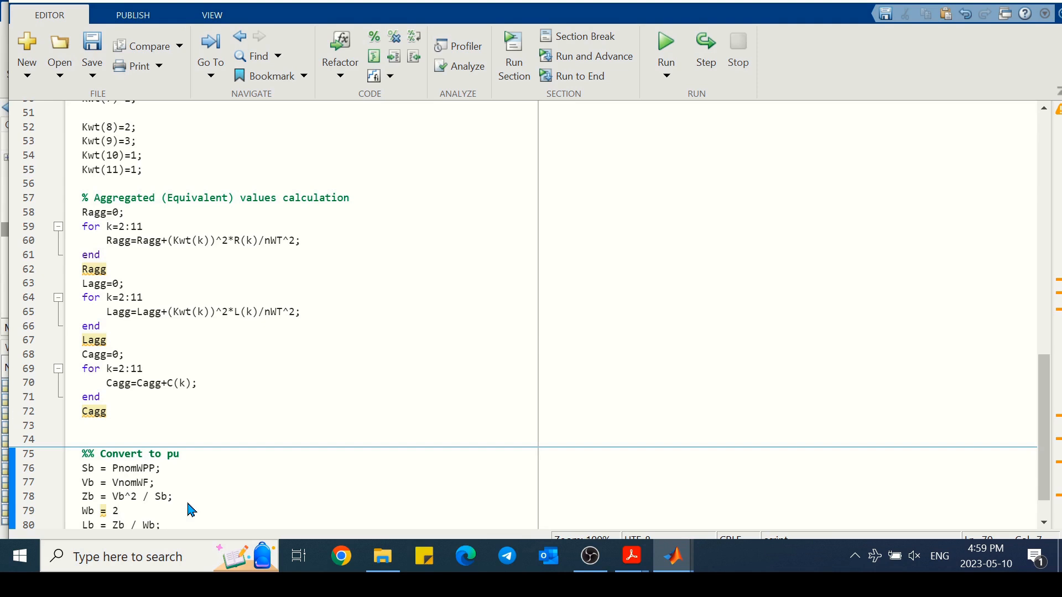
pyautogui.hotkey('alt', 'shift')
pyautogui.write('*pi* F')
pyautogui.click(180, 456)
pyautogui.write(';')
# - Add the base capacitance line Cb = 1 / (Zb * Wb); below Lb, followed by a blank line
pyautogui.scroll(-1, 224, 415)
pyautogui.click(182, 492)
pyautogui.write('Cb = 1 / (')
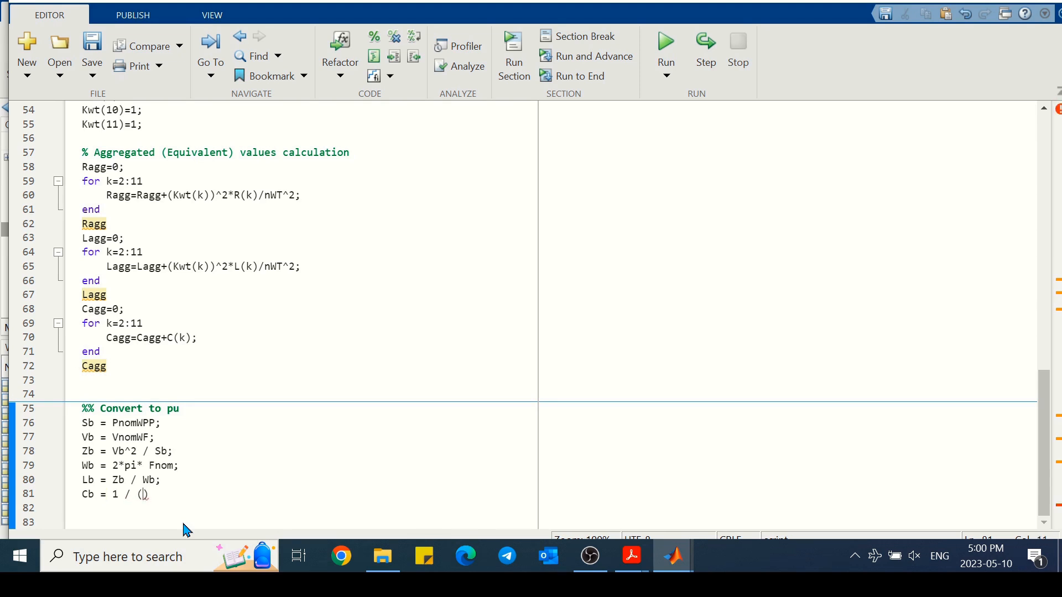
pyautogui.write('Zb * Wb);')
pyautogui.press('Return')
pyautogui.press('Return')
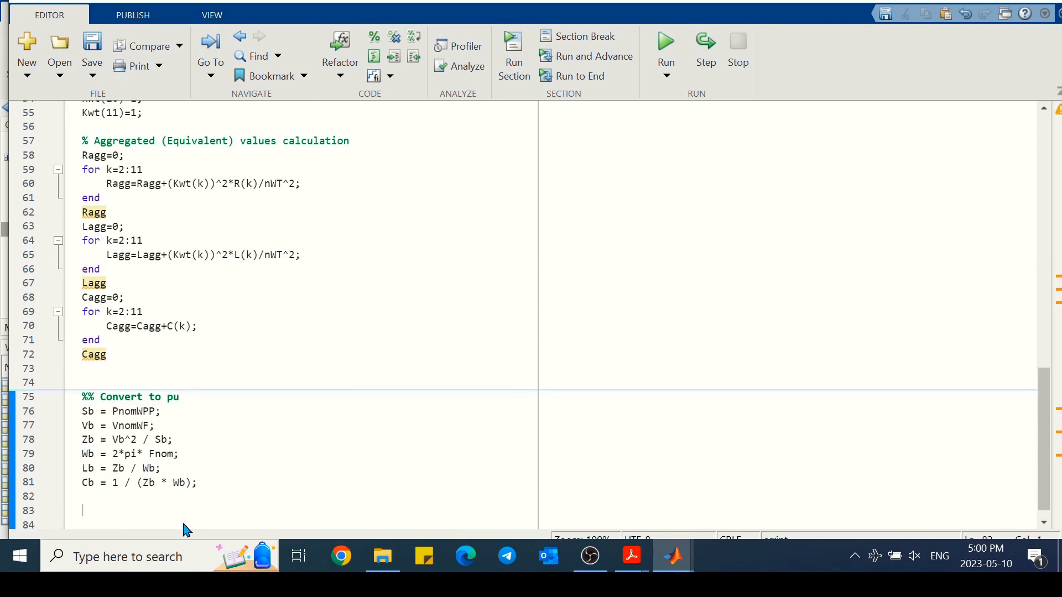
# - Write the per-unit conversions Ragg_pu = Ragg / Zb, Lagg_pu = Lagg / Lb and Cagg_pu = Cagg / Cb at the end of the script
pyautogui.write('Ragg')
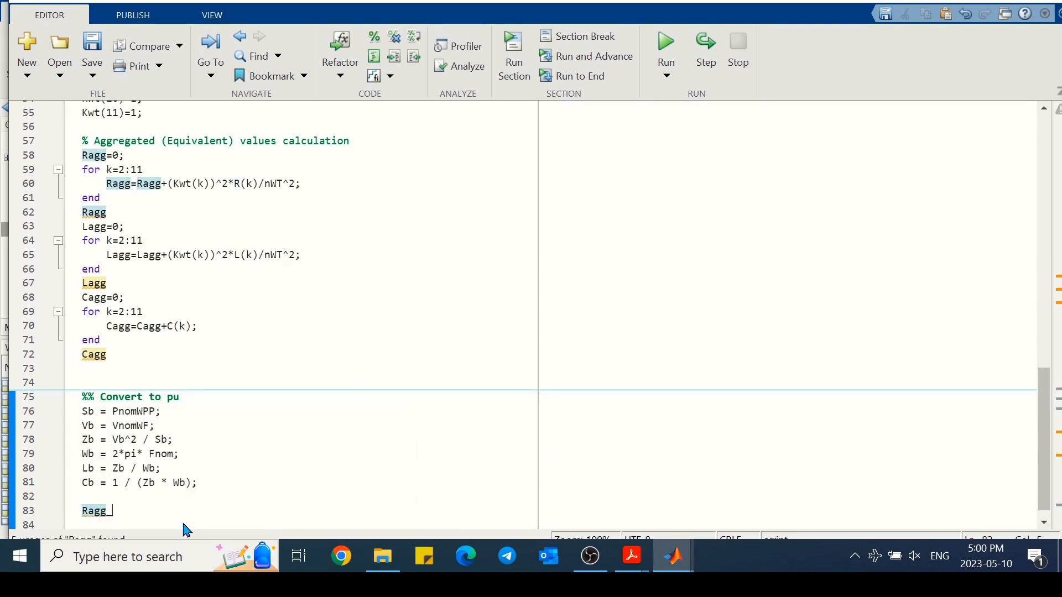
pyautogui.write('_pu =')
pyautogui.write(' Ragg')
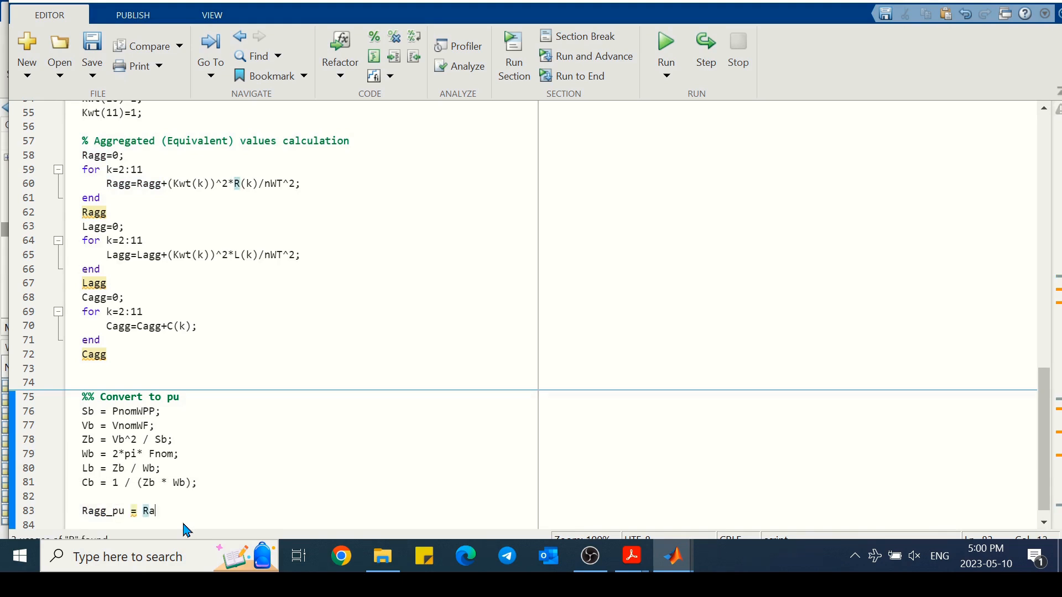
pyautogui.write(' / Zb;')
pyautogui.press('Return')
pyautogui.write('Lagg_pu = ')
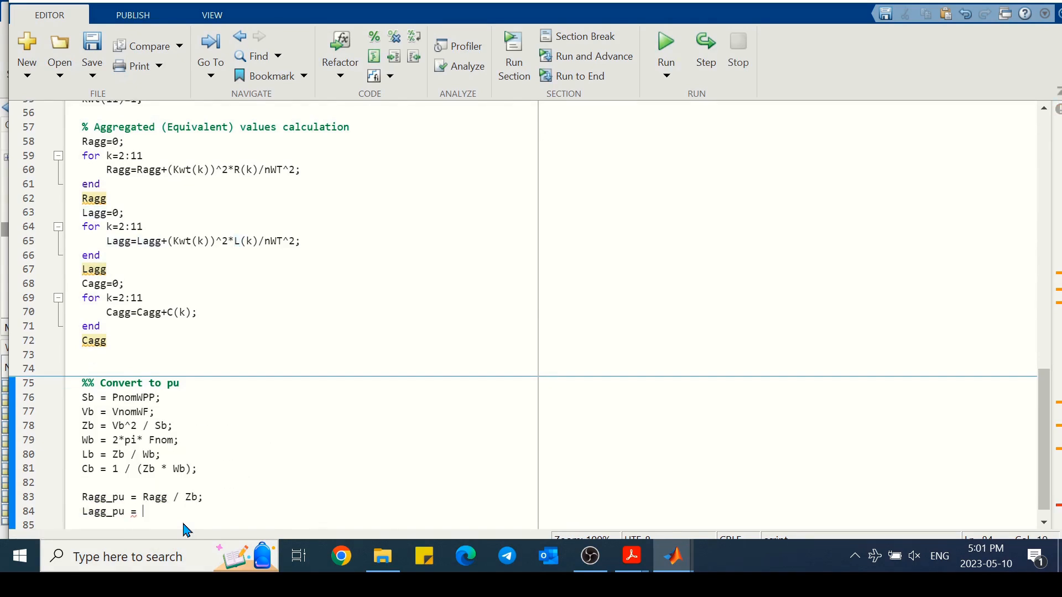
pyautogui.write('Lagg /')
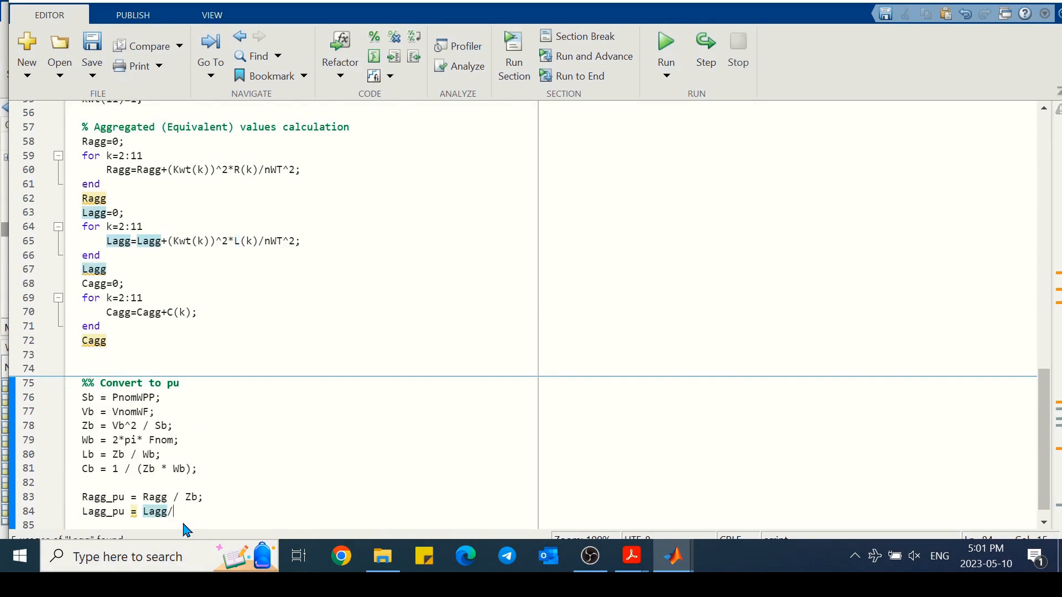
pyautogui.press('BackSpace')
pyautogui.write('/ Lb;')
pyautogui.press('Return')
pyautogui.write('Cagg_pu = Cagg / Cb')
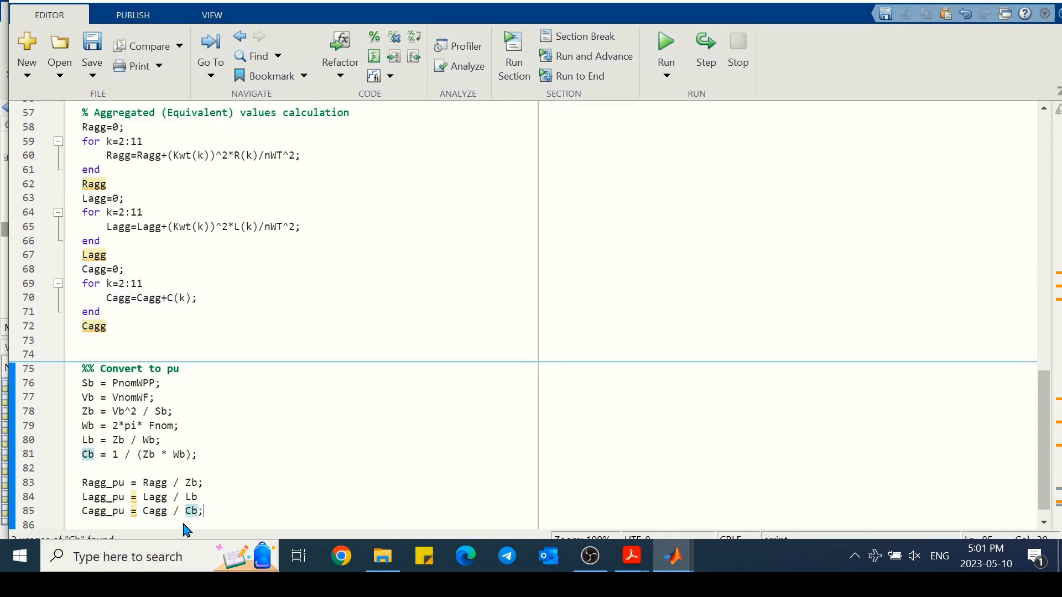
# - Remove the output-suppressing semicolons from the per-unit lines, run the script, and view Ragg_pu, Lagg_pu and Cagg_pu in the Command Window
pyautogui.click(217, 484)
pyautogui.press('BackSpace')
pyautogui.moveTo(674, 556)
pyautogui.click(283, 486)
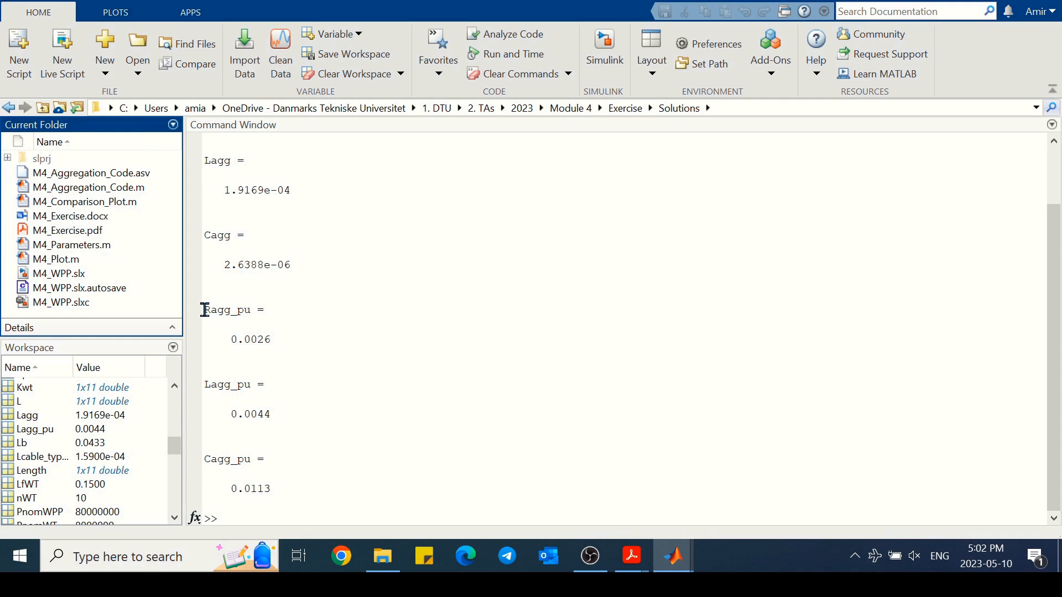
pyautogui.moveTo(205, 310); pyautogui.dragTo(275, 346)
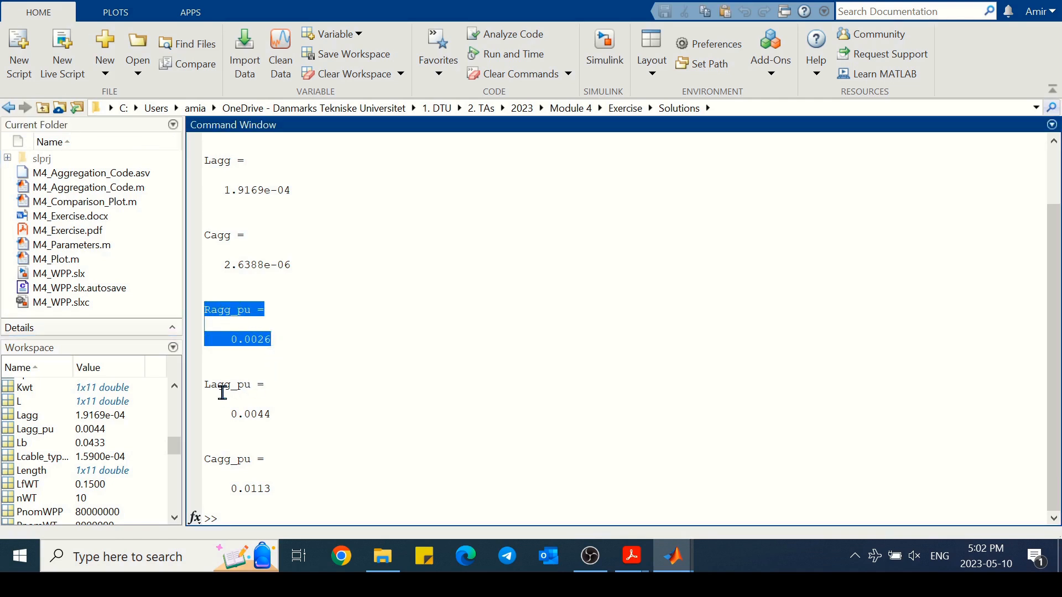
pyautogui.click(312, 374)
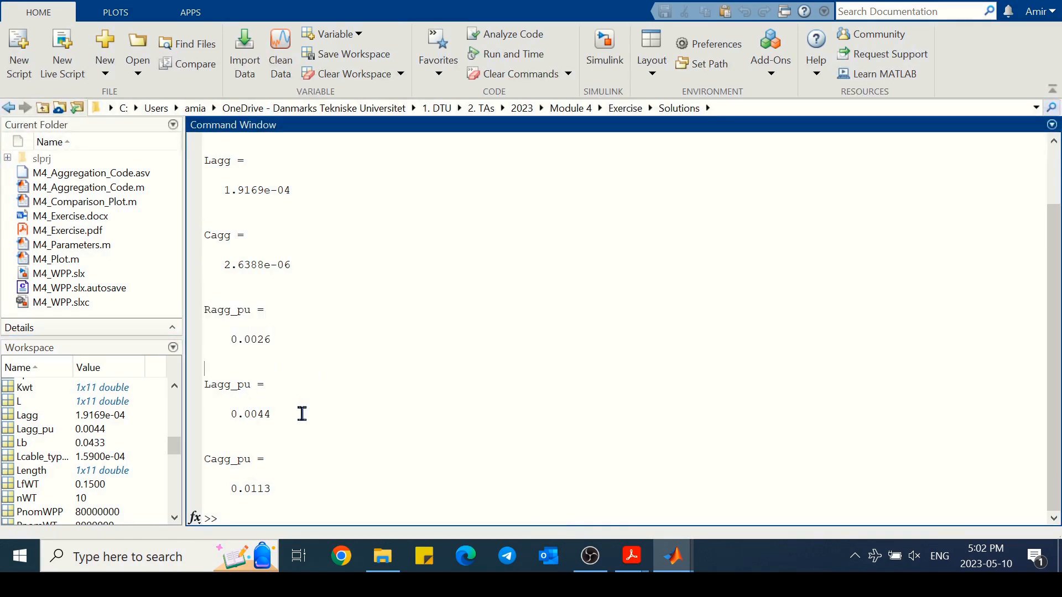
# - Open the WT 10 block parameters in the M4_WPP model and compare its Transformer R and L values with the per-unit results in the Command Window
pyautogui.moveTo(679, 560)
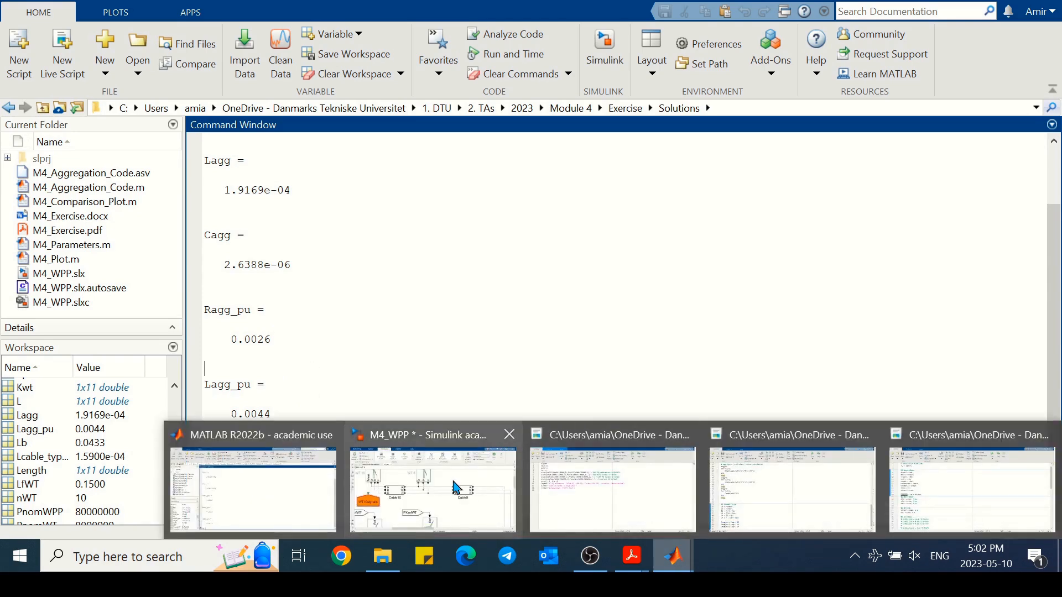
pyautogui.click(466, 493)
pyautogui.press('space')
pyautogui.doubleClick(346, 186)
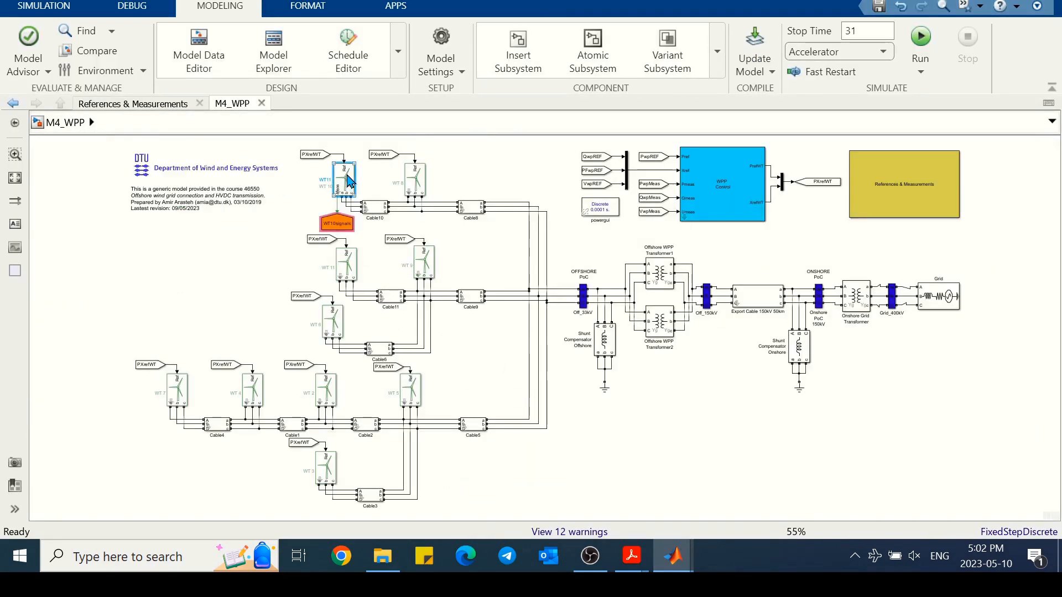
pyautogui.click(374, 194)
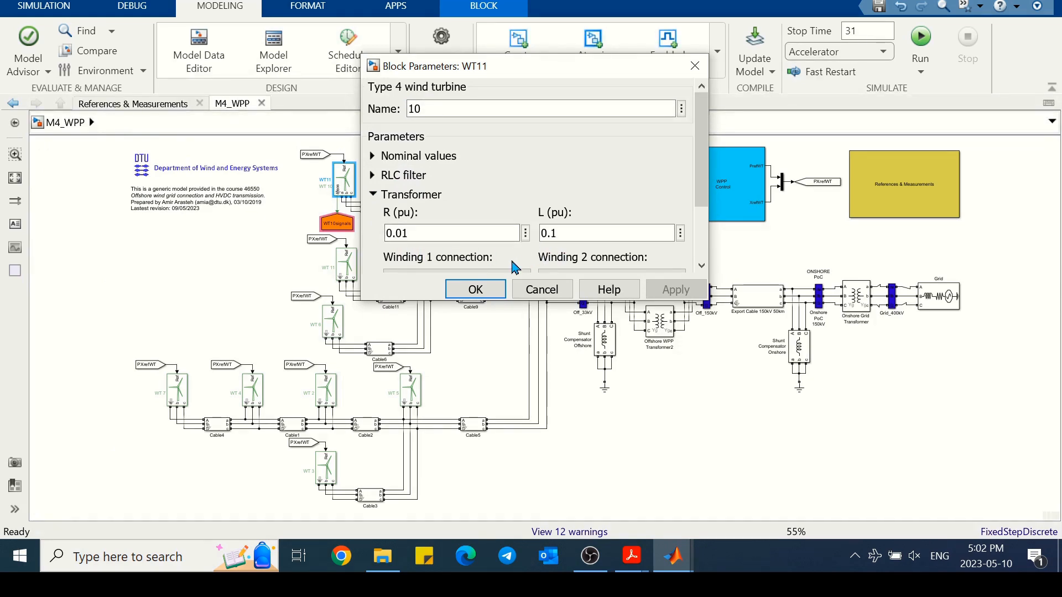
pyautogui.moveTo(673, 560)
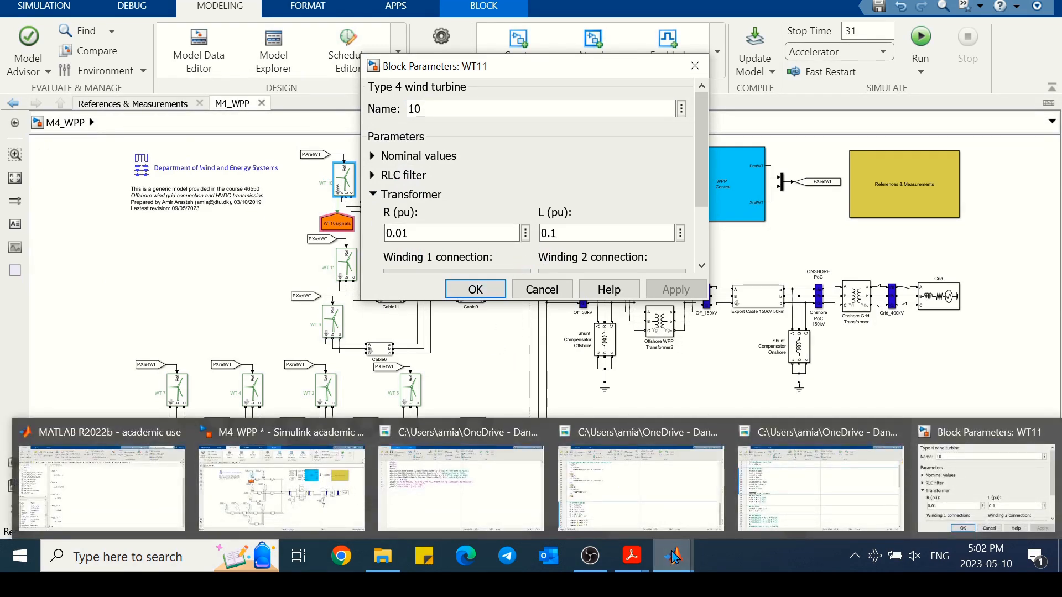
pyautogui.click(109, 481)
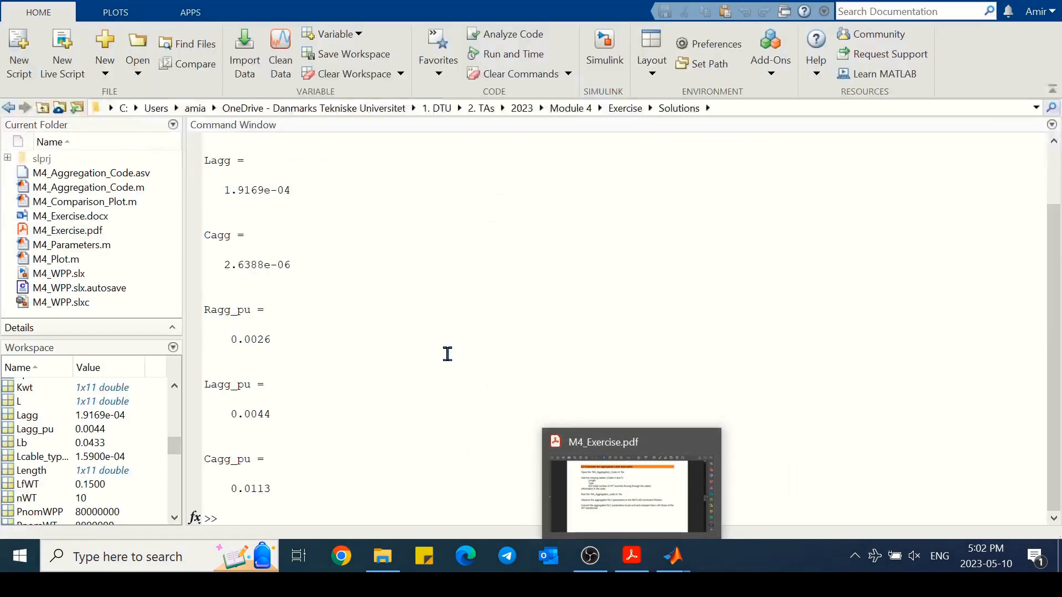
pyautogui.click(456, 364)
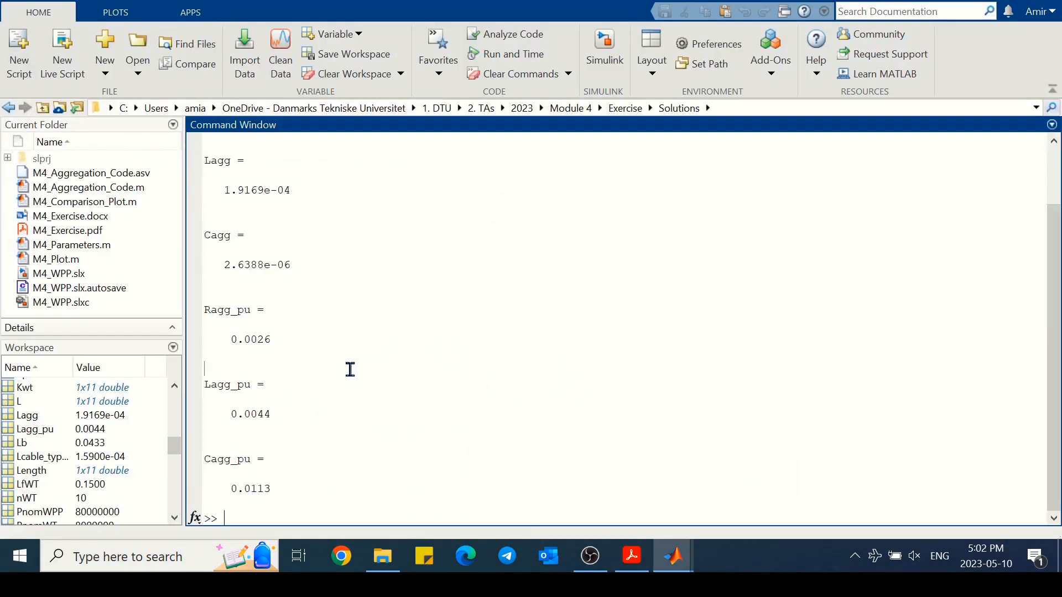
# - Switch to the exercise PDF and read the section 4.2 hint about the transformer parameters and base values
pyautogui.click(632, 561)
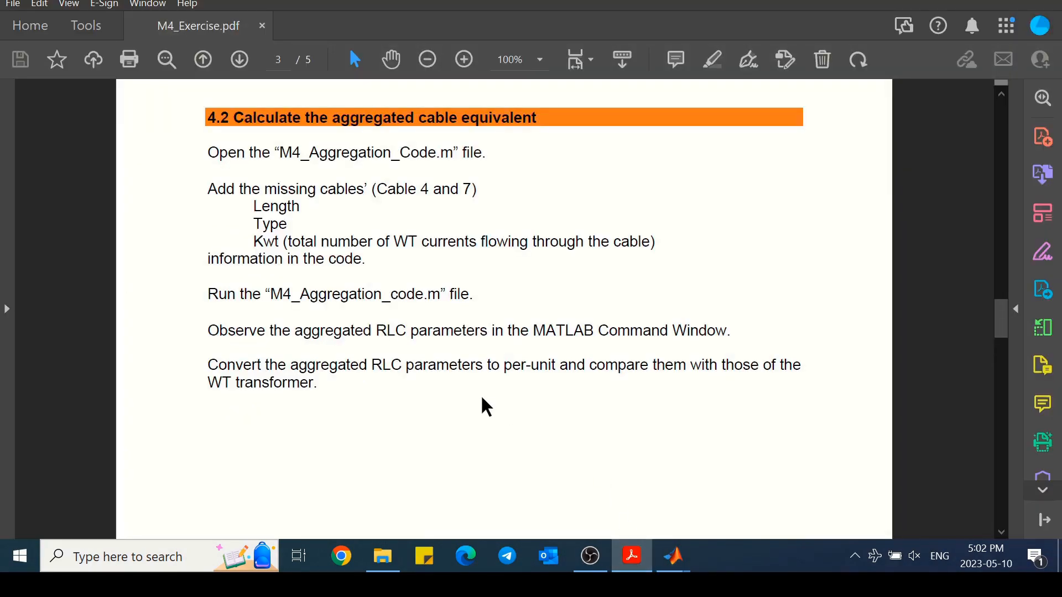
pyautogui.scroll(-1, 523, 406)
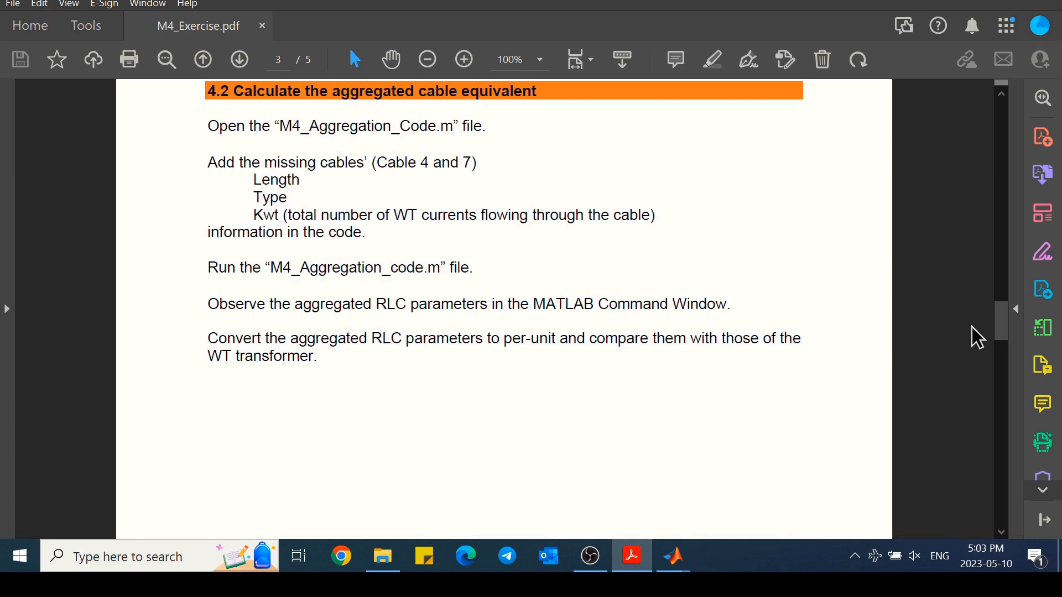
pyautogui.scroll(-5, 1005, 332)
pyautogui.moveTo(1005, 332); pyautogui.dragTo(1002, 362)
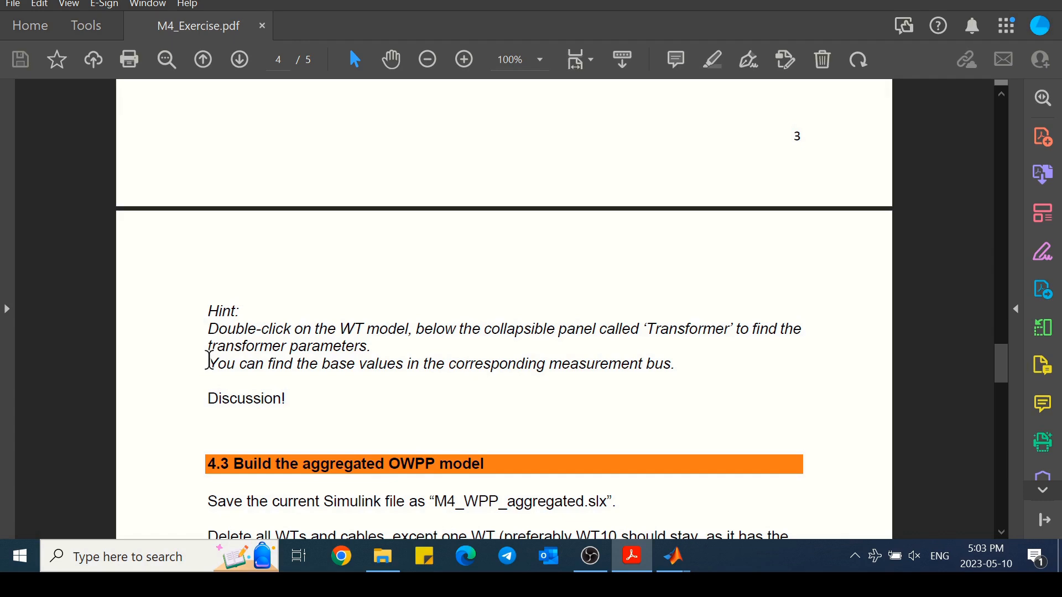
# - Switch to the M4_WPP Simulink model and check the base power and nominal voltage of the Off_33kV measurement bus
pyautogui.moveTo(674, 555)
pyautogui.click(244, 486)
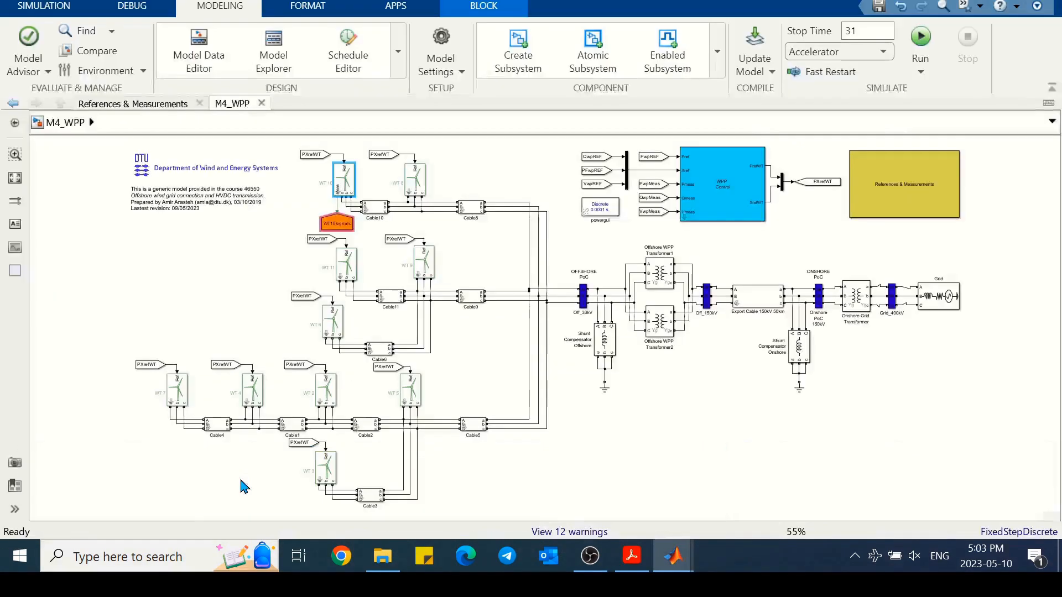
pyautogui.click(604, 409)
pyautogui.doubleClick(583, 294)
pyautogui.scroll(-1, 980, 289)
pyautogui.scroll(-2, 980, 288)
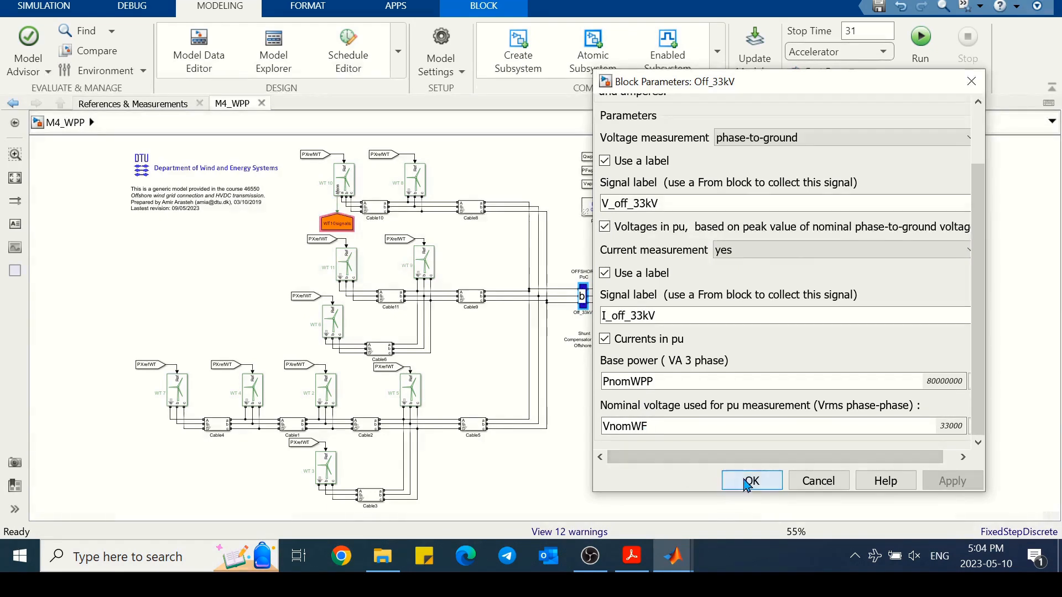
pyautogui.click(750, 481)
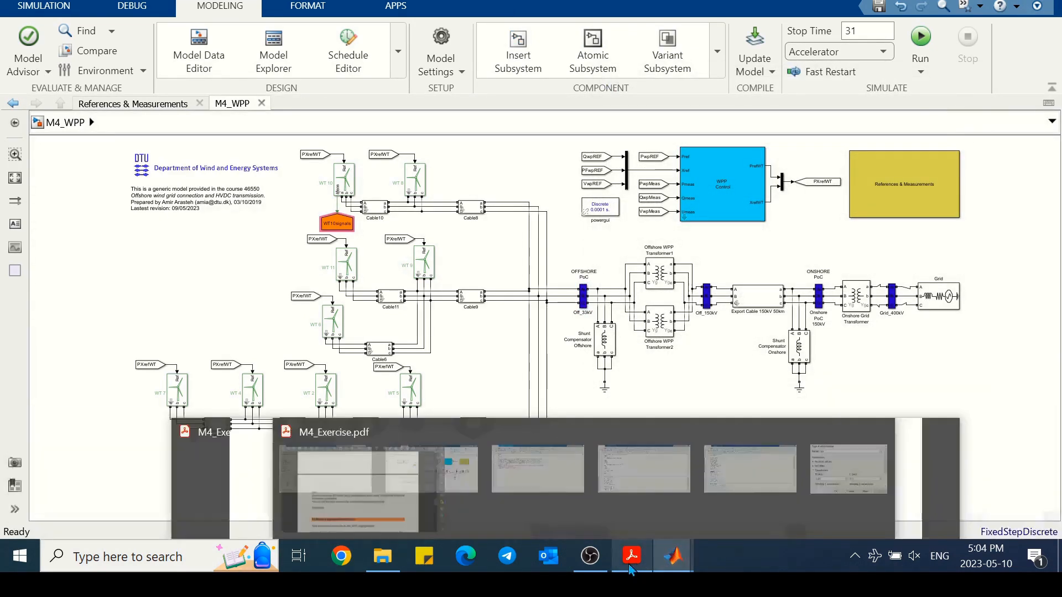
# - Switch to the exercise PDF and read the instructions of section 4.3 on building the aggregated OWPP model
pyautogui.click(635, 570)
pyautogui.scroll(-5, 1005, 383)
pyautogui.moveTo(1005, 383); pyautogui.dragTo(1007, 394)
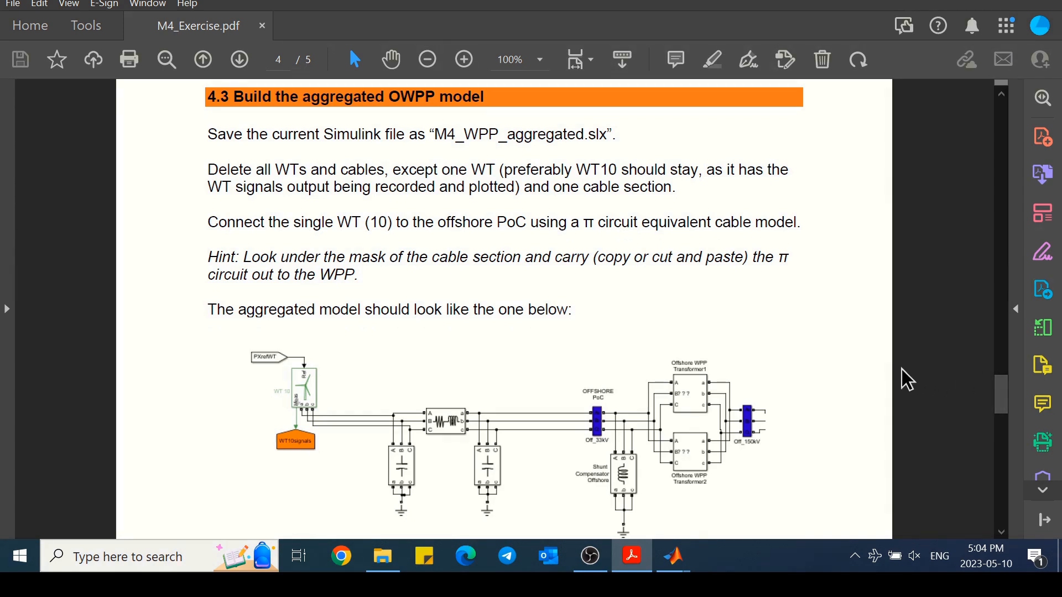
# - Switch to the M4_WPP Simulink model and save it as M4_WPP_aggregated.slx in the Solutions folder
pyautogui.moveTo(666, 570)
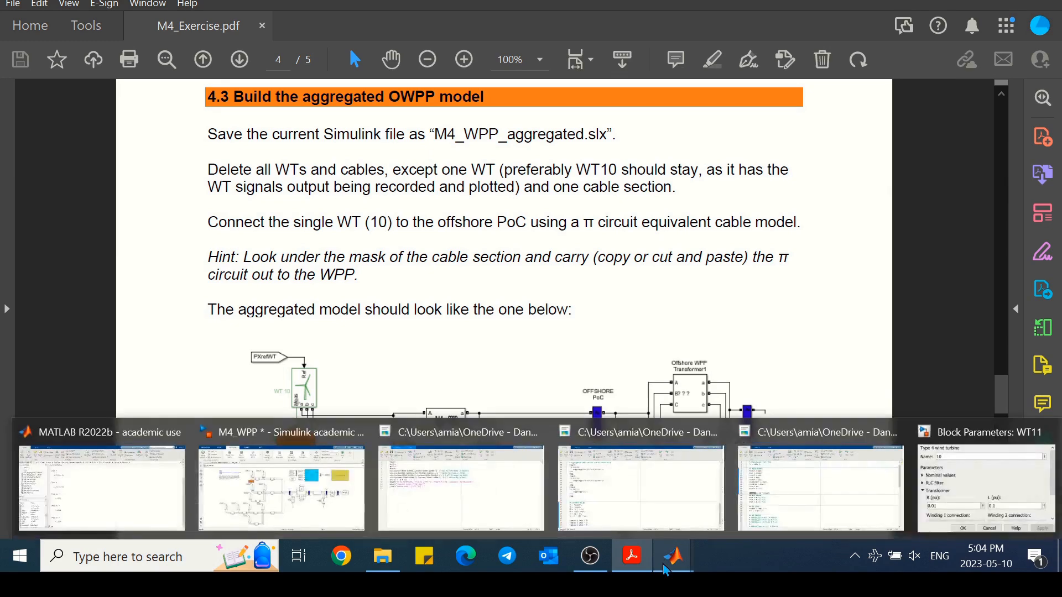
pyautogui.click(282, 487)
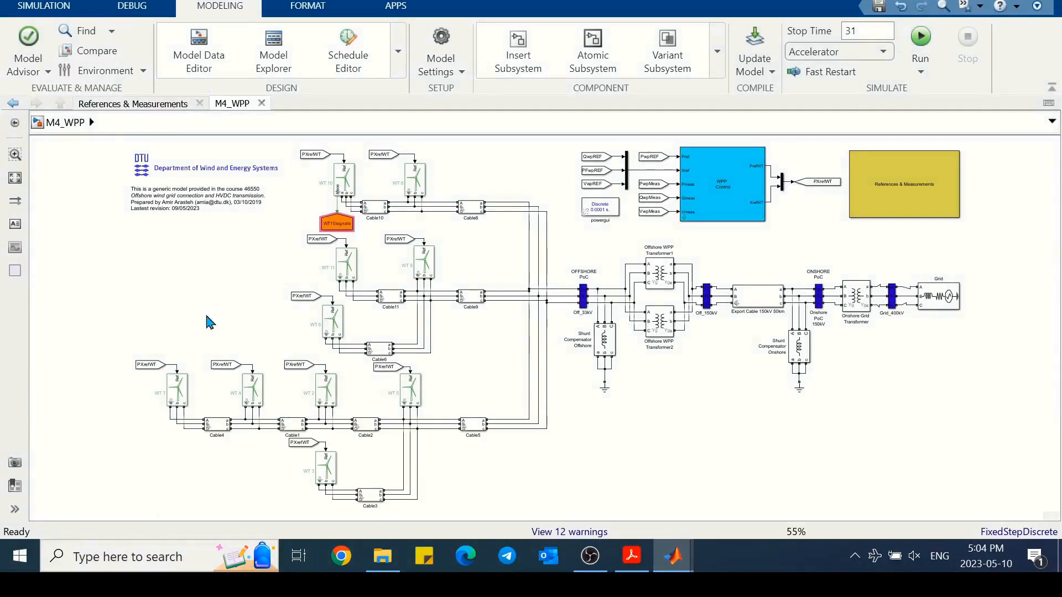
pyautogui.click(879, 7)
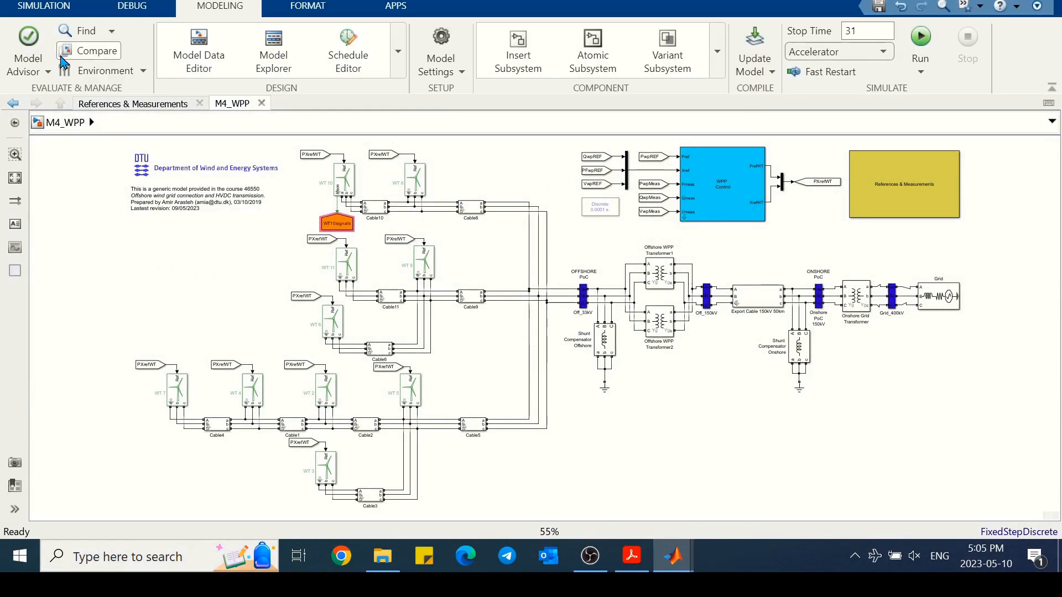
pyautogui.click(39, 10)
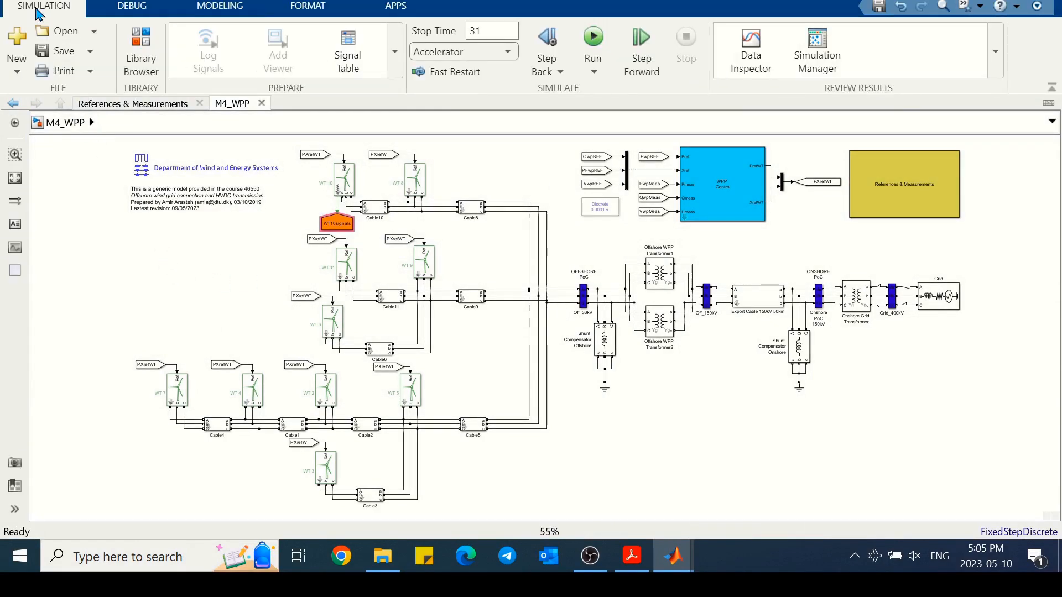
pyautogui.click(89, 50)
pyautogui.click(85, 96)
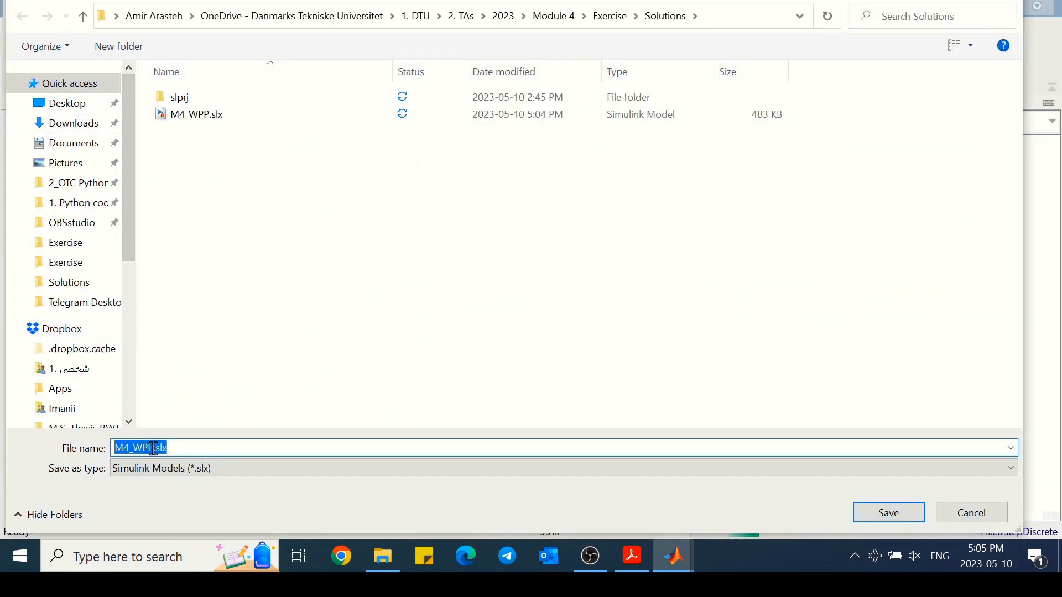
pyautogui.click(153, 449)
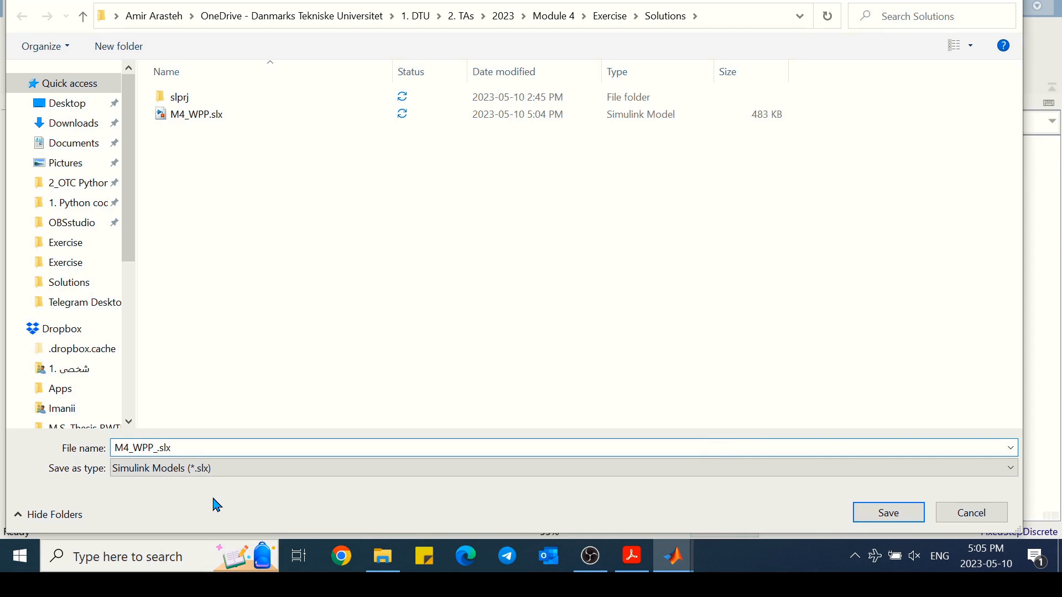
pyautogui.write('_aggregated')
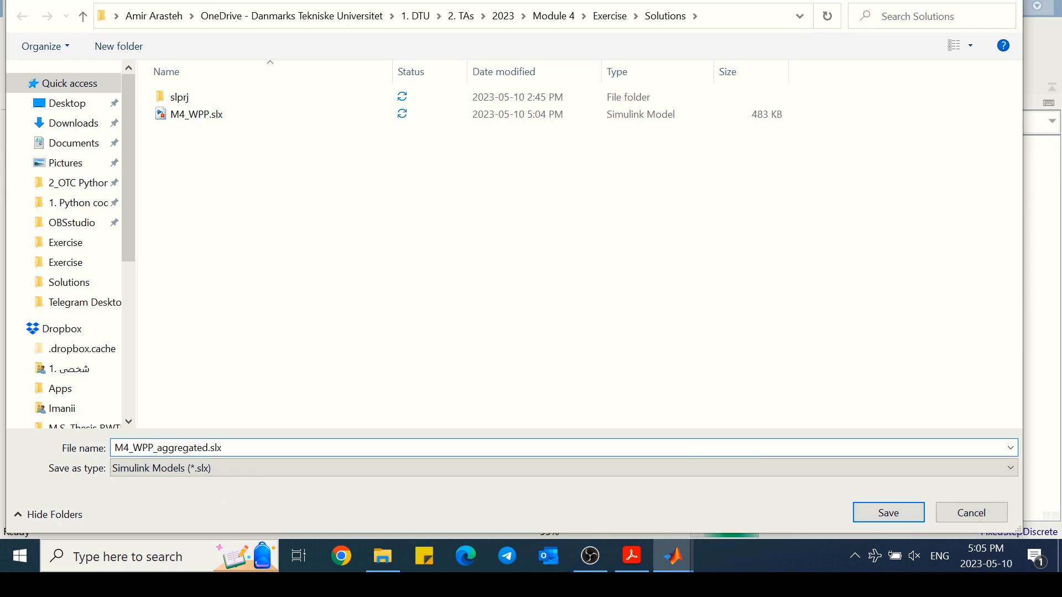
pyautogui.click(869, 513)
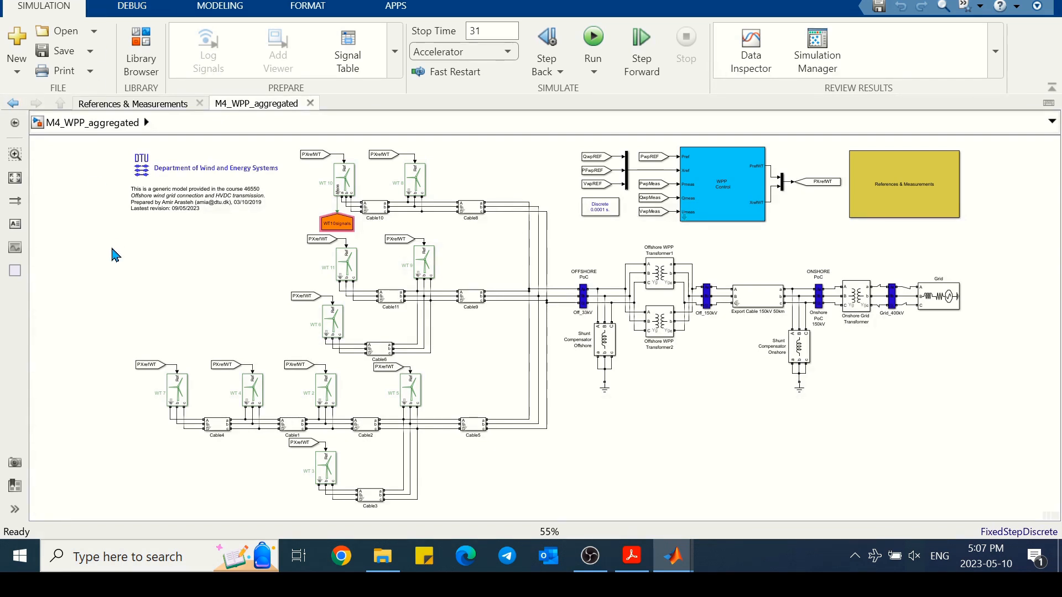
# - Delete all wind turbines and cable sections with their connections, keeping only WT 10, its signal blocks and Cable10
pyautogui.moveTo(126, 490); pyautogui.dragTo(491, 240)
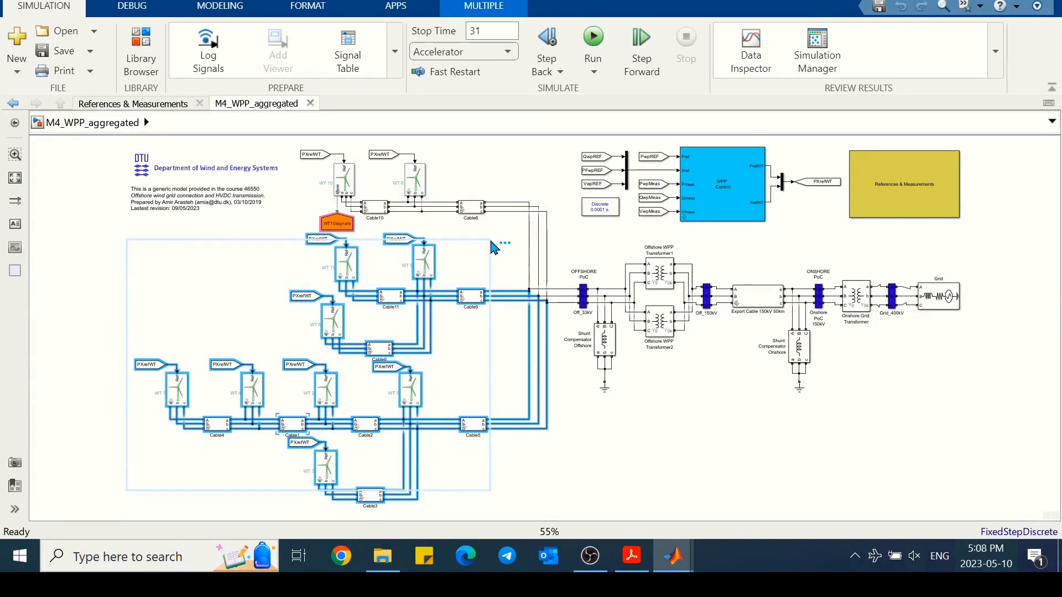
pyautogui.press('Delete')
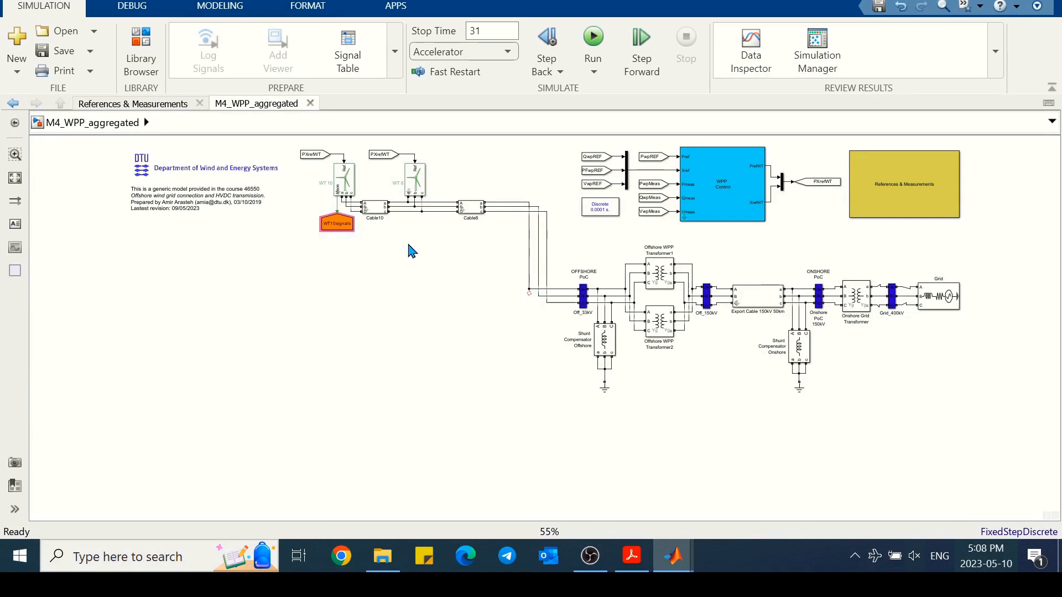
pyautogui.moveTo(484, 184); pyautogui.dragTo(393, 311)
pyautogui.press('Delete')
# - Move WT 10 and Cable10 beside the Off_33kV bus, connect the cable to it, and tidy the model layout
pyautogui.moveTo(289, 179); pyautogui.dragTo(390, 308)
pyautogui.moveTo(352, 239); pyautogui.dragTo(467, 326)
pyautogui.click(497, 412)
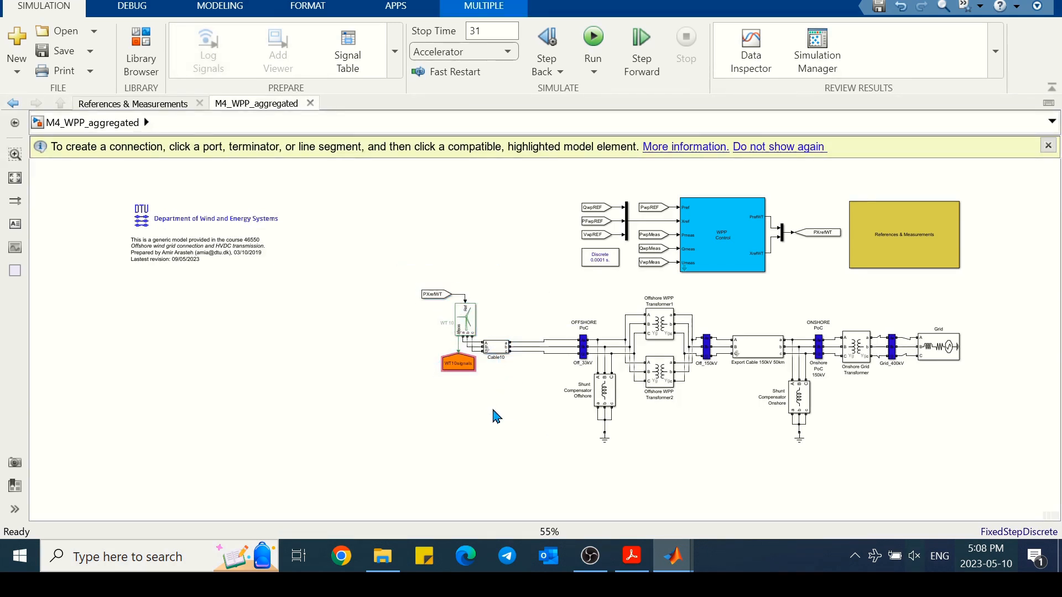
pyautogui.moveTo(210, 251); pyautogui.dragTo(470, 253)
pyautogui.press('space')
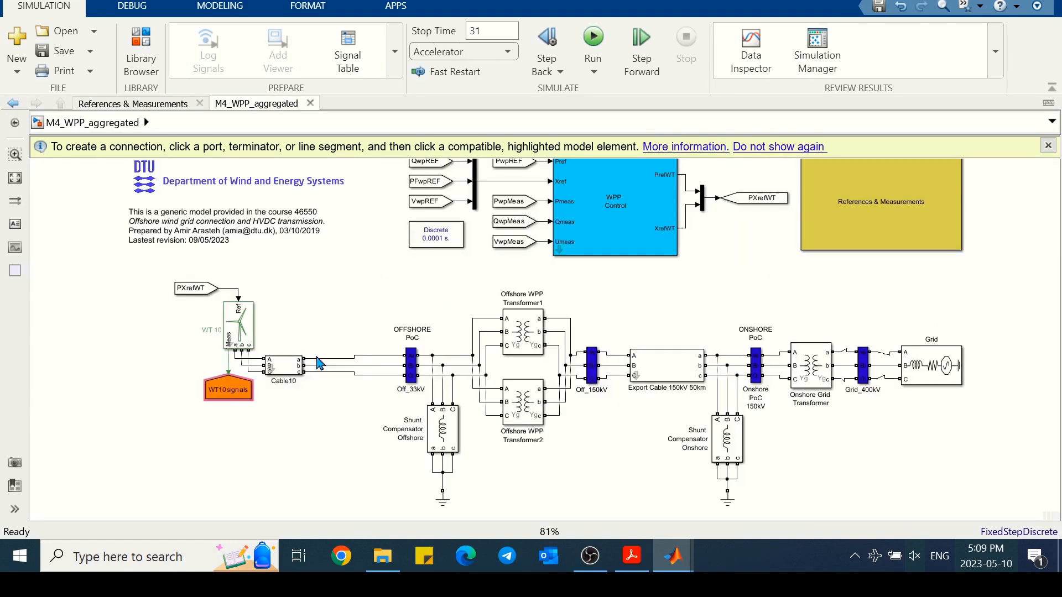
pyautogui.click(1047, 145)
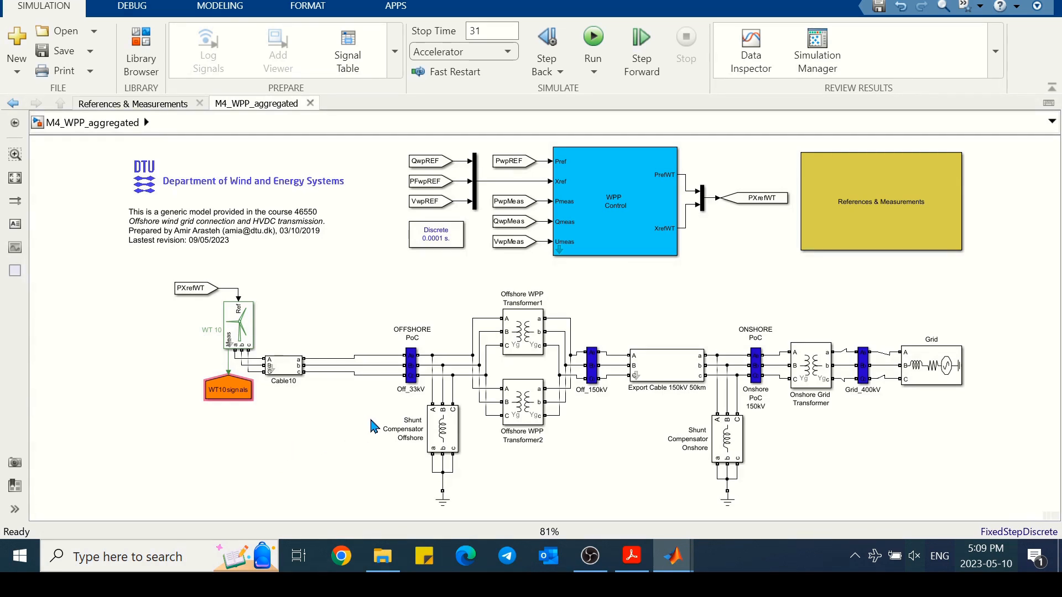
# - Set the background colour of the Off_33kV measurement bus to yellow and widen the block
pyautogui.rightClick(411, 372)
pyautogui.moveTo(654, 200)
pyautogui.moveTo(832, 260)
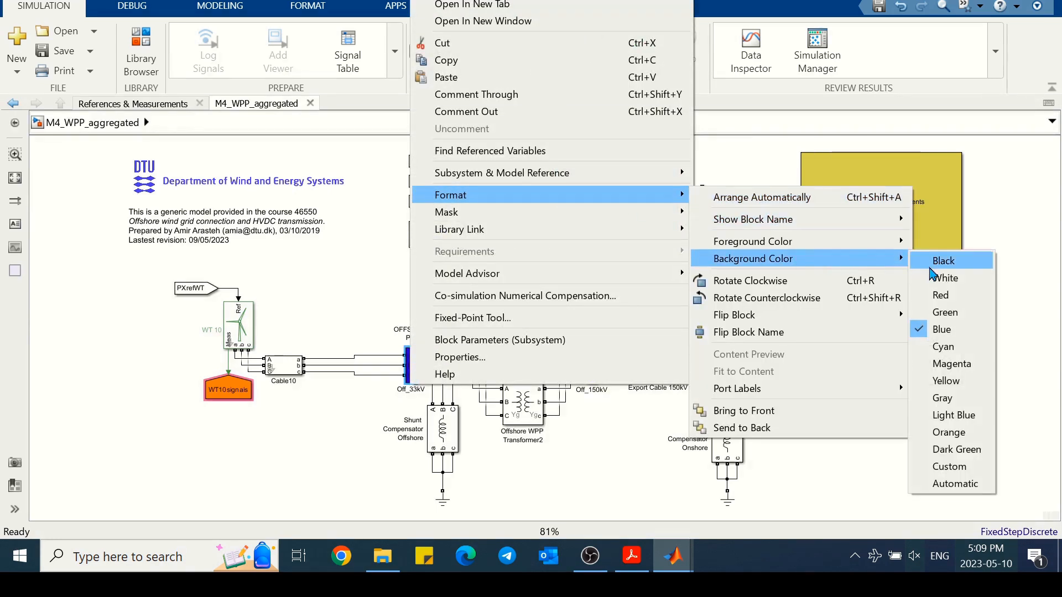
pyautogui.click(935, 381)
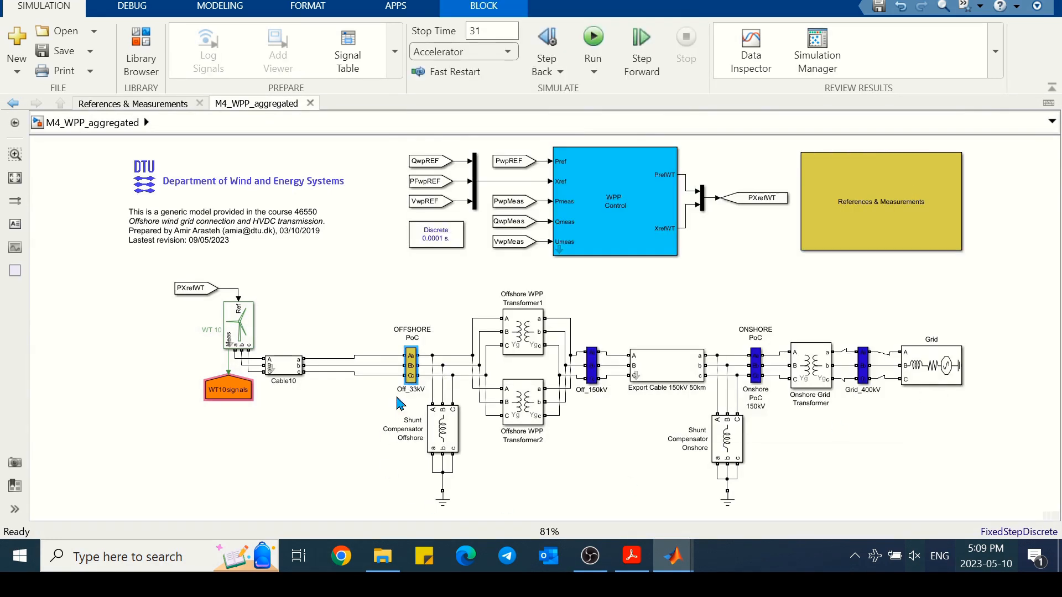
pyautogui.click(341, 430)
# - Check the three phase connections from WT 10 through Cable10 to the Off_33kV bus
pyautogui.scroll(2, 335, 384)
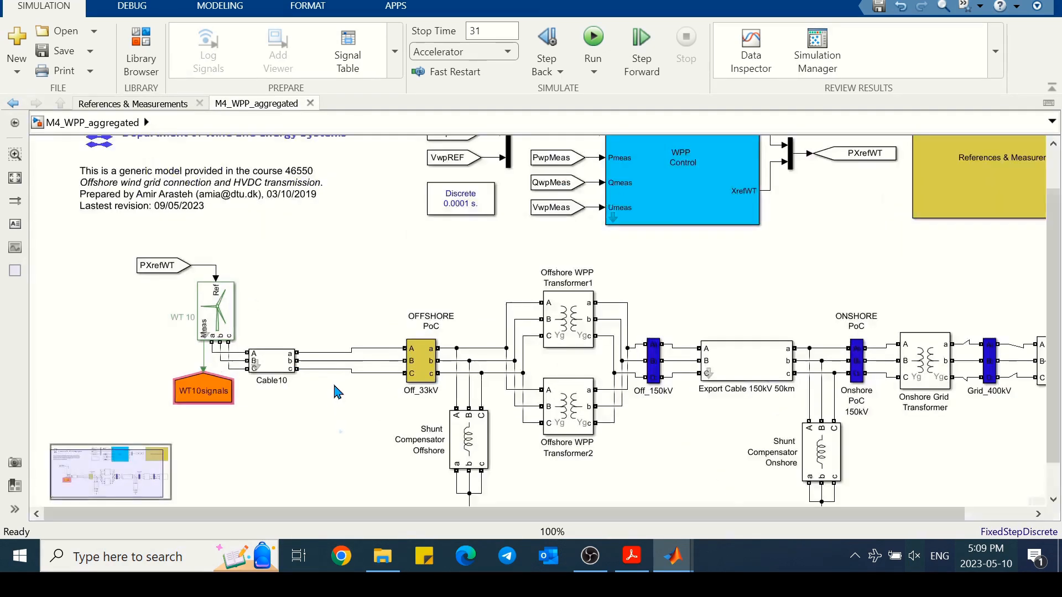
pyautogui.click(214, 355)
pyautogui.click(227, 361)
pyautogui.click(237, 369)
pyautogui.click(349, 353)
pyautogui.click(348, 361)
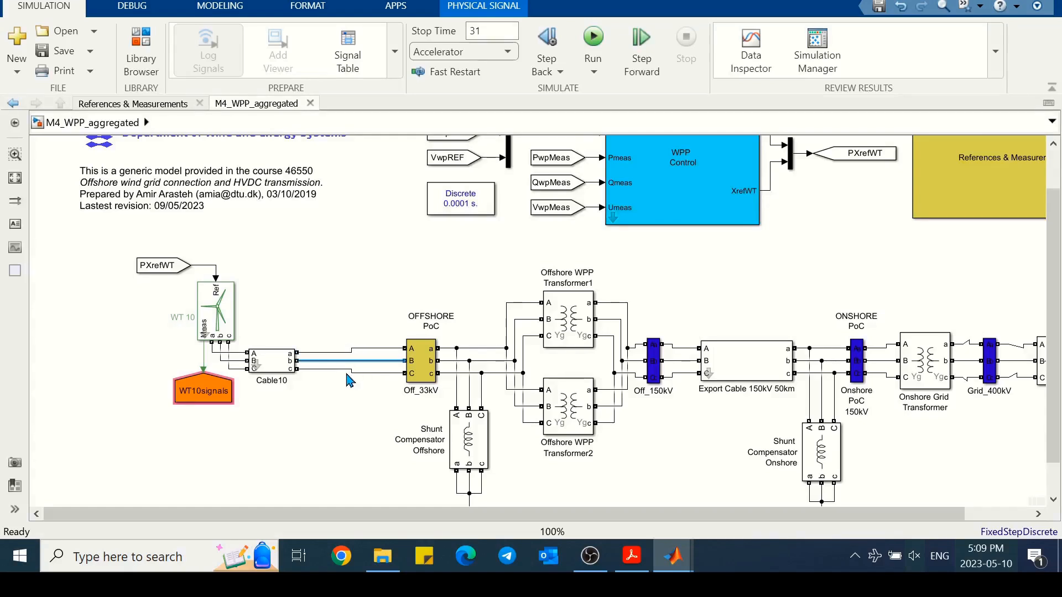
pyautogui.click(347, 373)
pyautogui.click(339, 416)
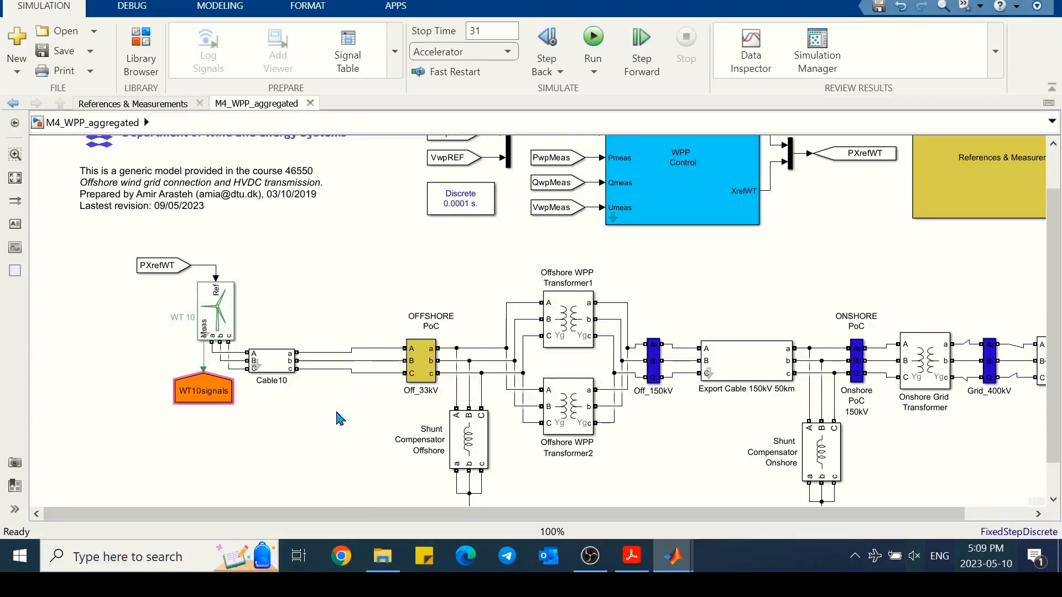
# - Set Cable10's length to 1 km and its resistance to Ragg
pyautogui.doubleClick(272, 362)
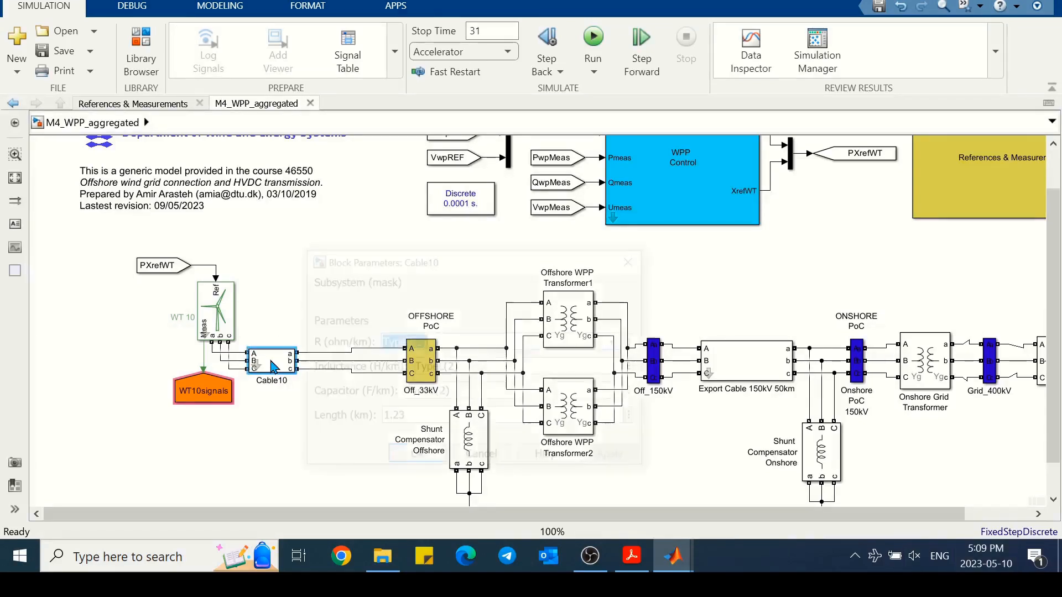
pyautogui.doubleClick(414, 419)
pyautogui.write('1')
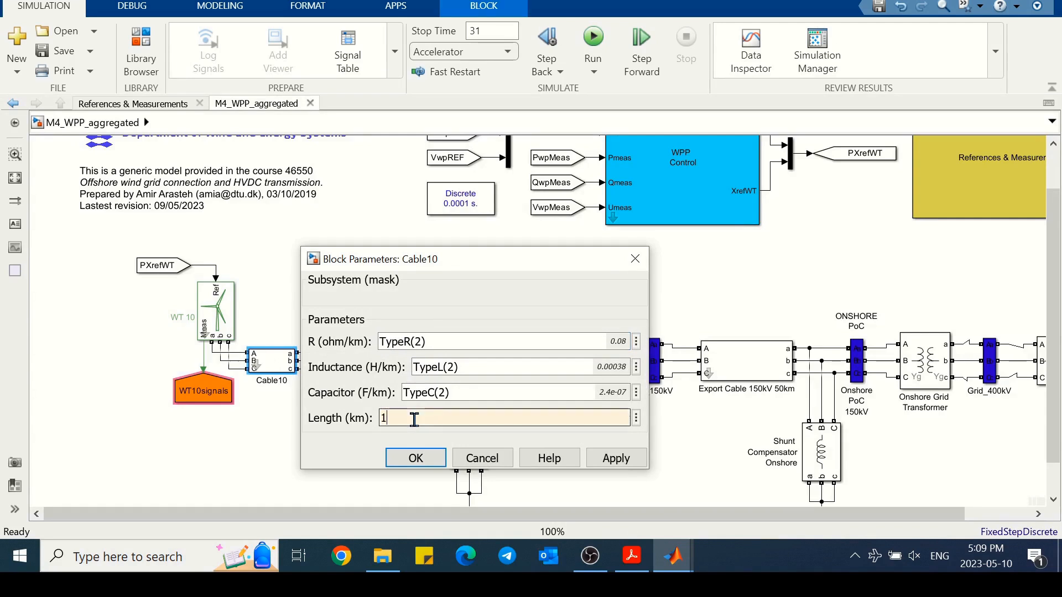
pyautogui.doubleClick(449, 344)
pyautogui.write('Ragg')
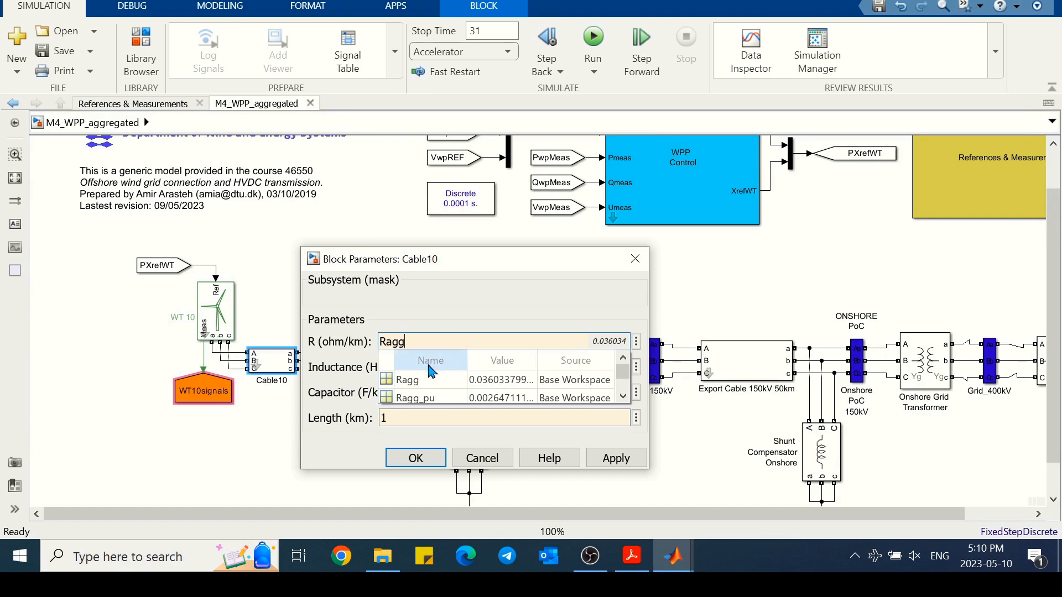
pyautogui.click(415, 380)
# - Set Cable10's inductance to Lagg and its capacitor to Cagg, and accept the block parameters
pyautogui.doubleClick(470, 367)
pyautogui.write('Lagg')
pyautogui.click(467, 403)
pyautogui.doubleClick(464, 395)
pyautogui.write('Cagg')
pyautogui.click(427, 419)
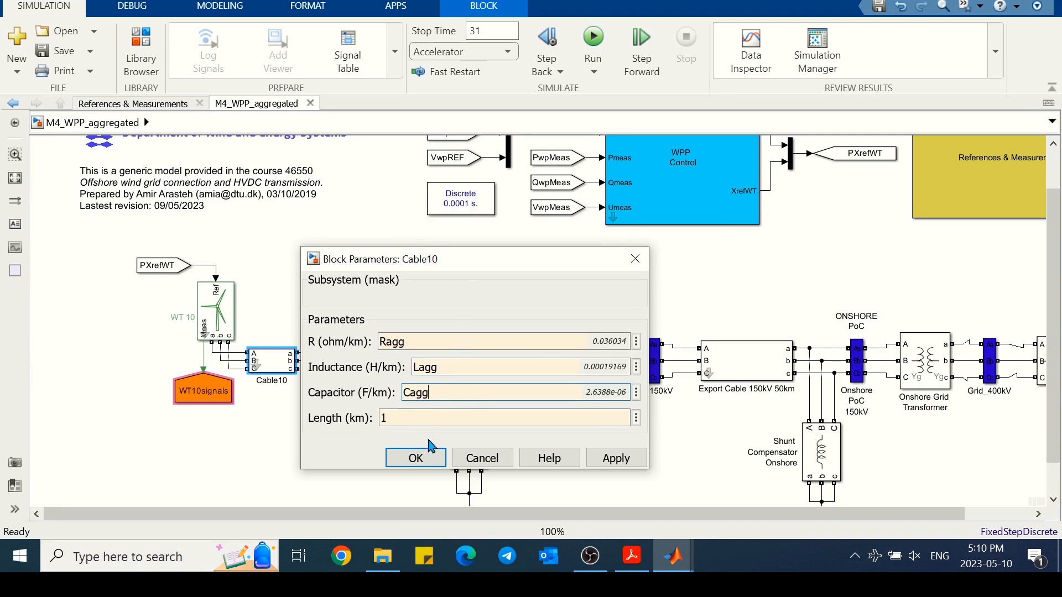
pyautogui.click(415, 458)
pyautogui.click(334, 441)
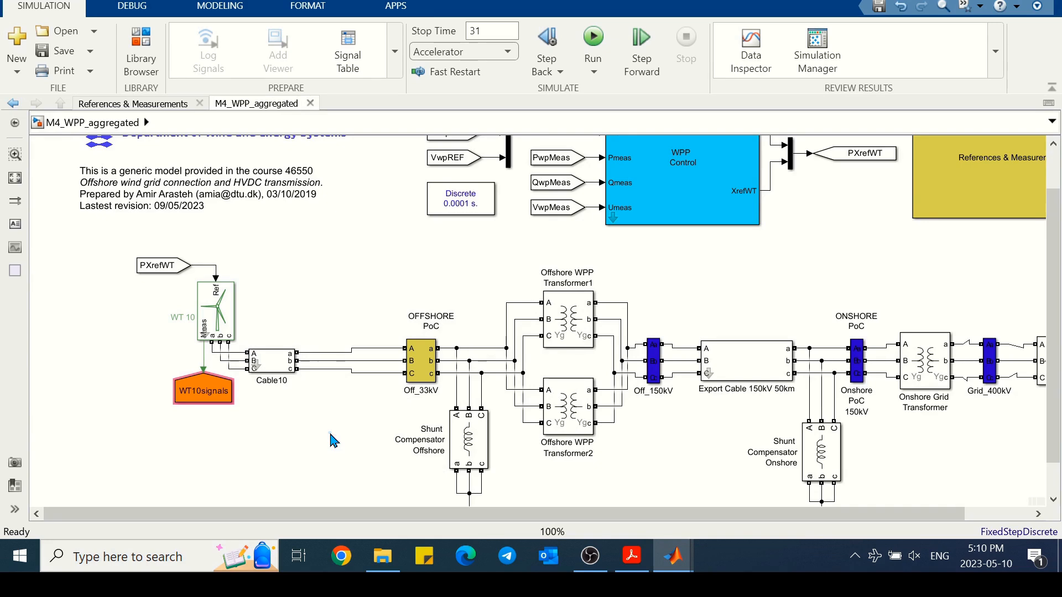
# - Set the nominal power of the WT 10 block to PnomWT * 10 and apply it
pyautogui.press('space')
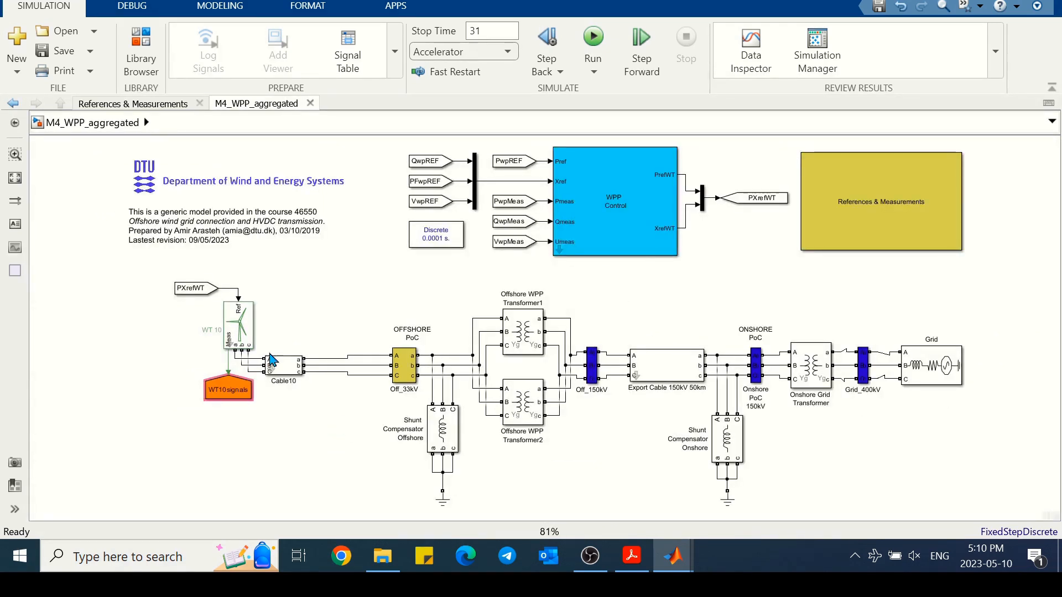
pyautogui.doubleClick(245, 330)
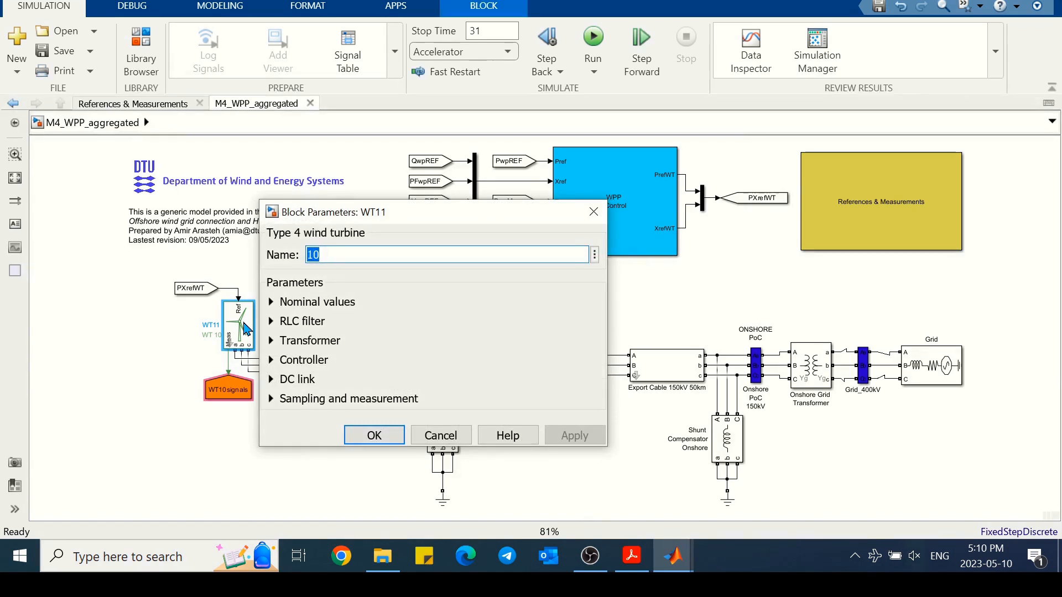
pyautogui.click(272, 302)
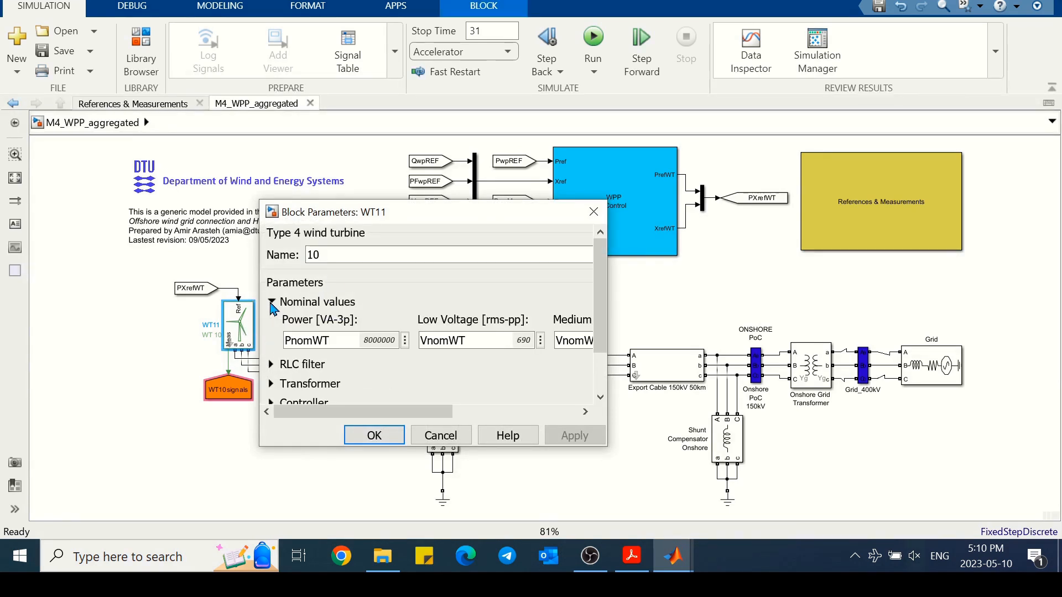
pyautogui.doubleClick(332, 341)
pyautogui.click(333, 342)
pyautogui.hotkey('alt', 'shift')
pyautogui.write('*')
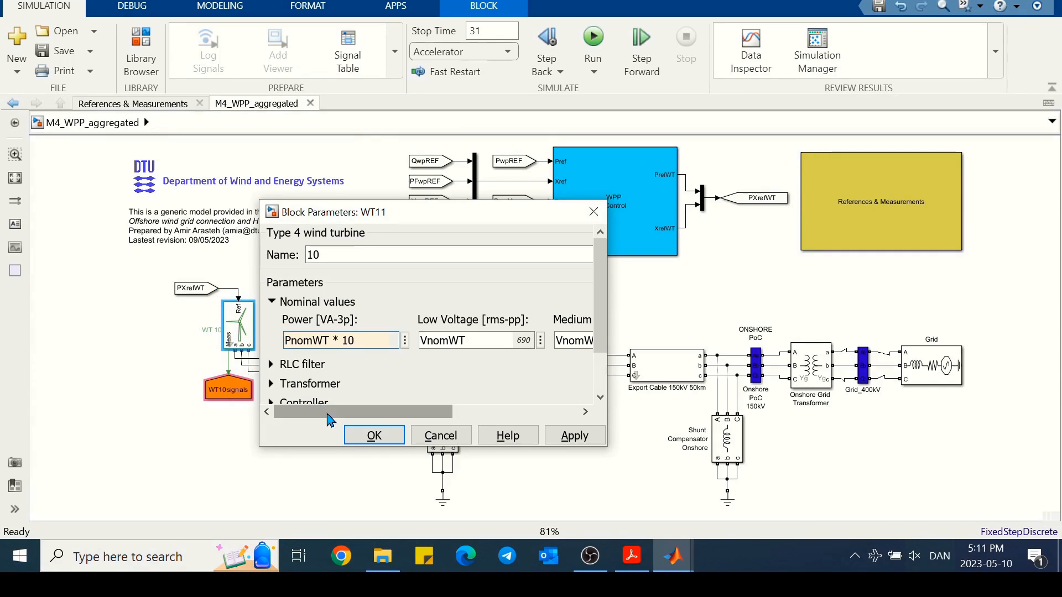
pyautogui.moveTo(330, 418)
pyautogui.mouseDown()
pyautogui.moveTo(345, 419)
pyautogui.moveTo(331, 418)
pyautogui.mouseUp()
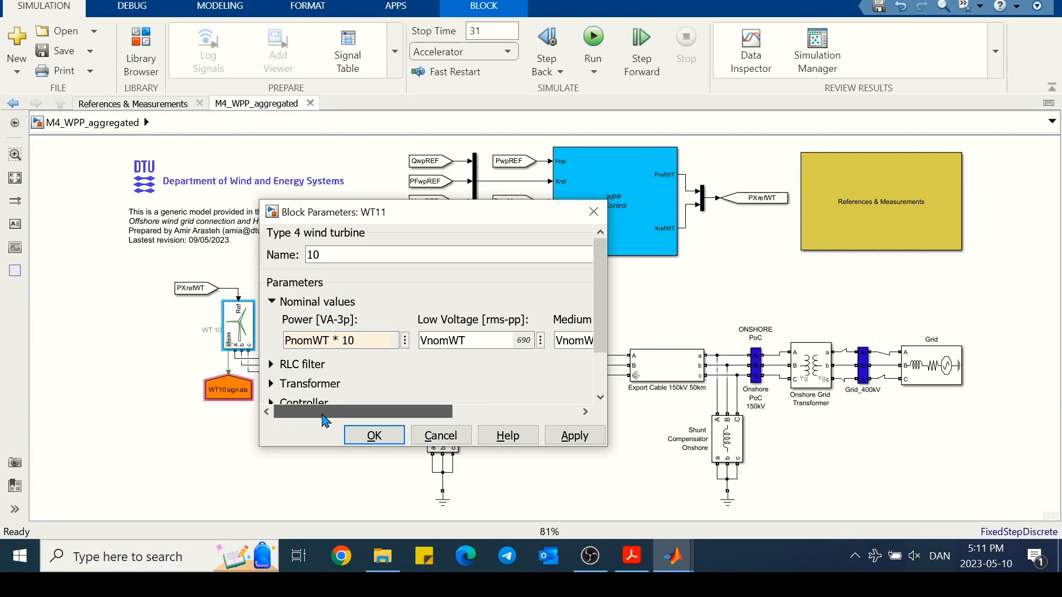
pyautogui.press('Return')
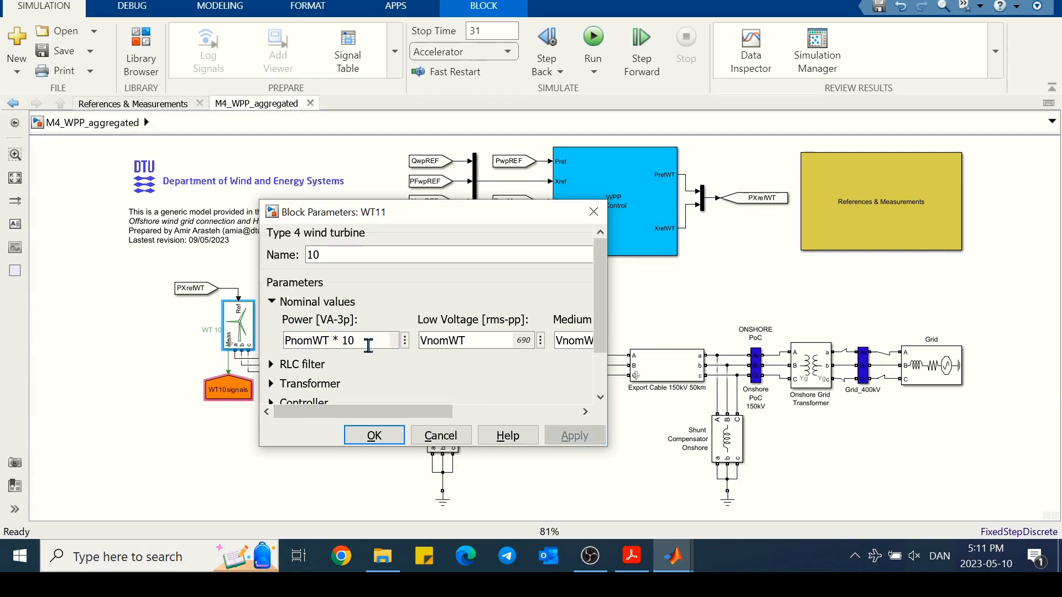
# - Set the DC link capacitor of the WT 10 block to Cdc * 10 and apply it
pyautogui.click(271, 302)
pyautogui.click(271, 380)
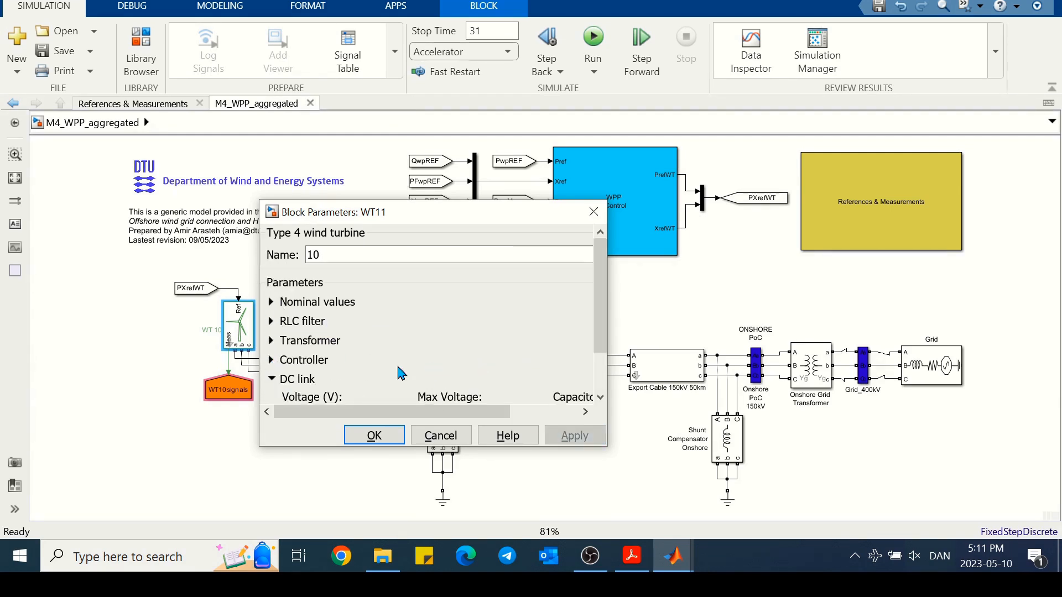
pyautogui.moveTo(260, 200); pyautogui.dragTo(85, 98)
pyautogui.click(469, 314)
pyautogui.click(467, 315)
pyautogui.write('* ')
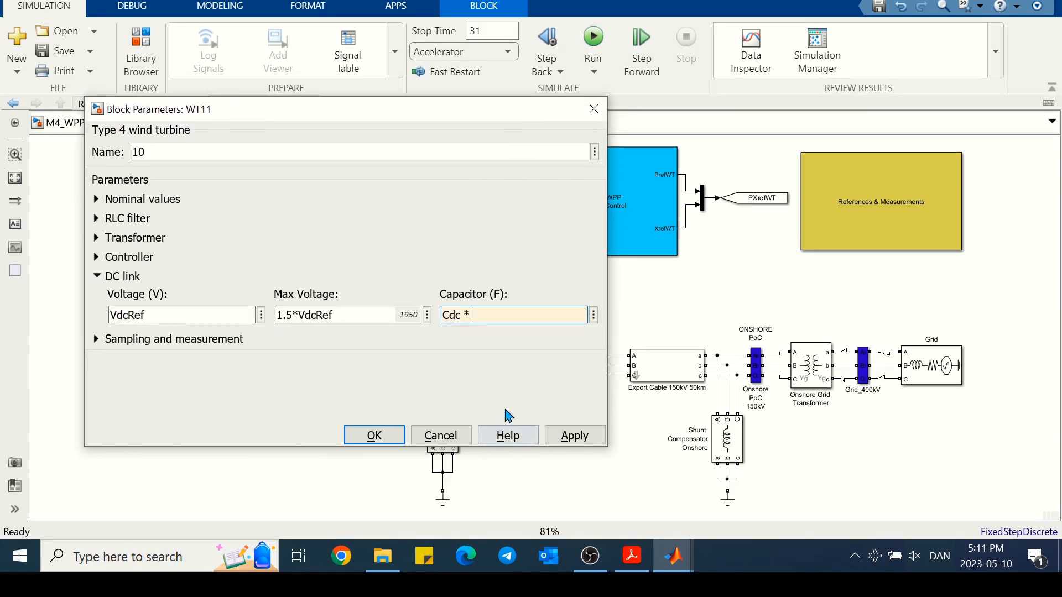
pyautogui.write('10')
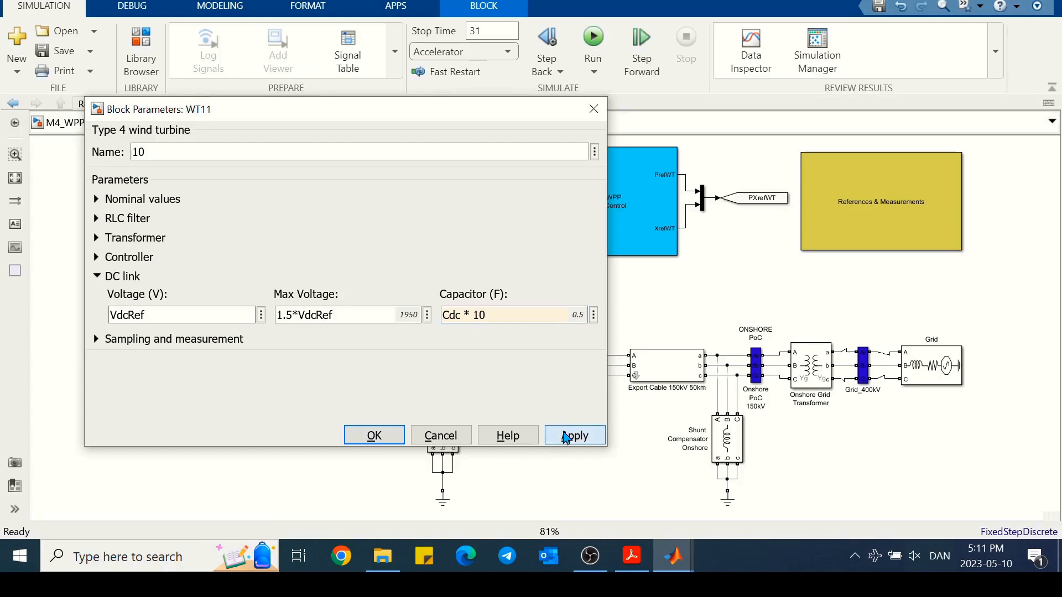
pyautogui.click(575, 436)
# - Check the Transformer R and L per-unit values of the WT 10 block and accept its parameters
pyautogui.click(97, 276)
pyautogui.click(96, 238)
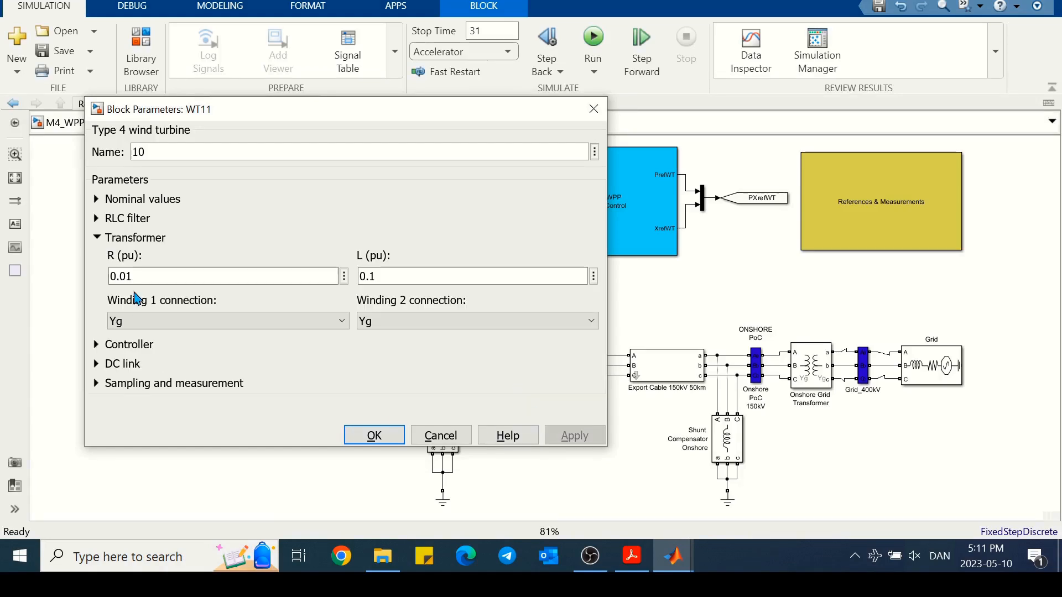
pyautogui.click(374, 435)
pyautogui.click(349, 454)
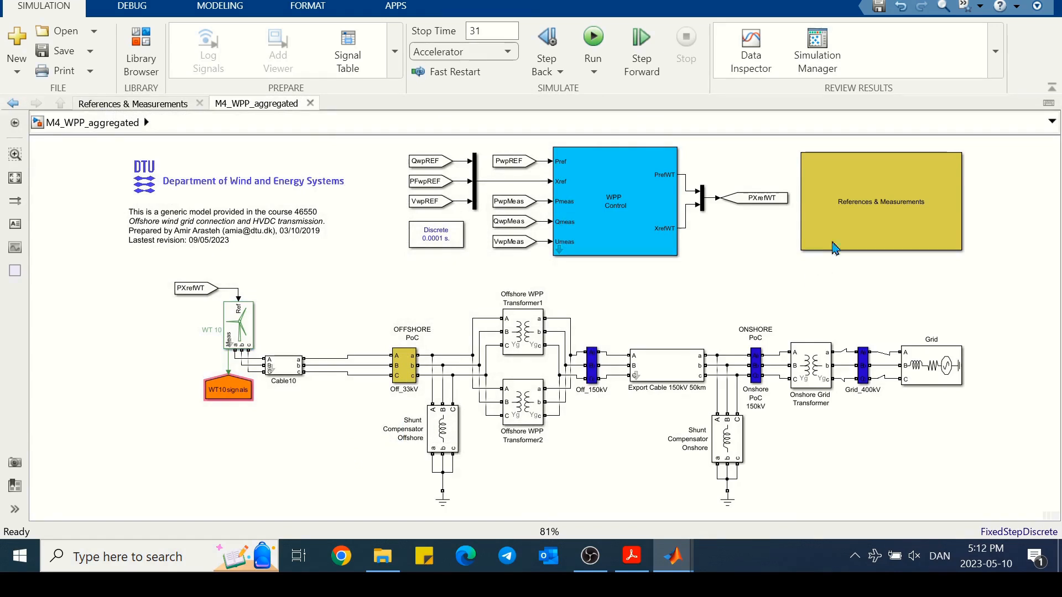
# - In References & Measurements, set the workspace logging variable name of the Pwt10 scope to Pwt10agg
pyautogui.doubleClick(841, 226)
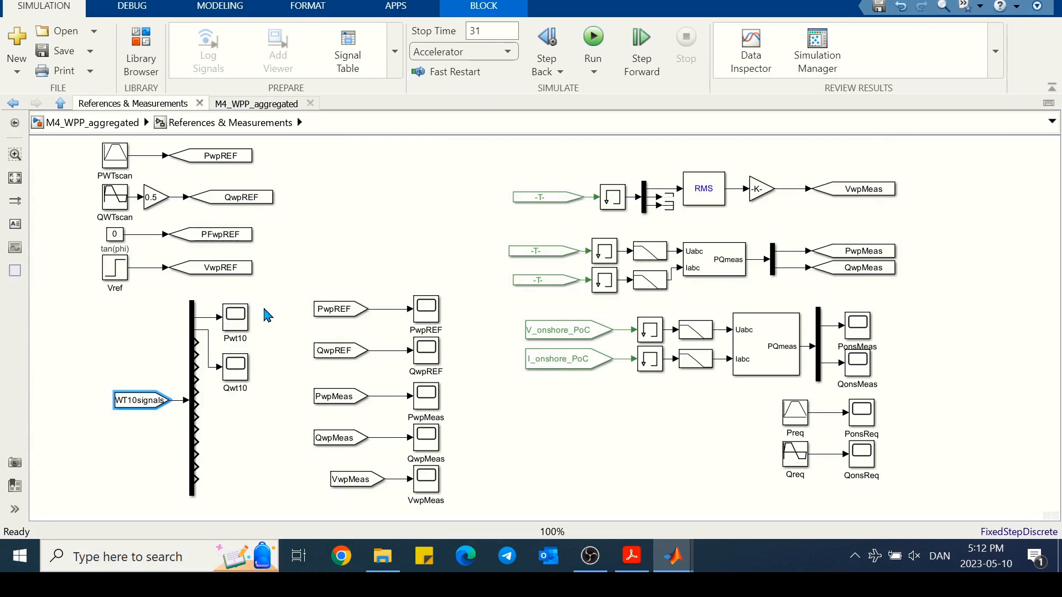
pyautogui.doubleClick(242, 321)
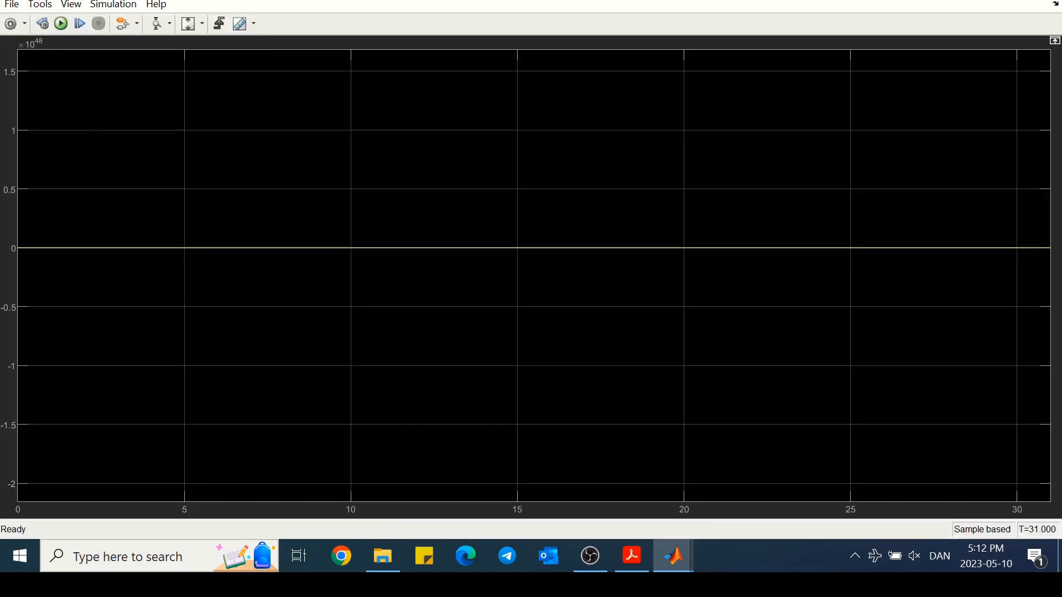
pyautogui.click(10, 23)
pyautogui.click(530, 160)
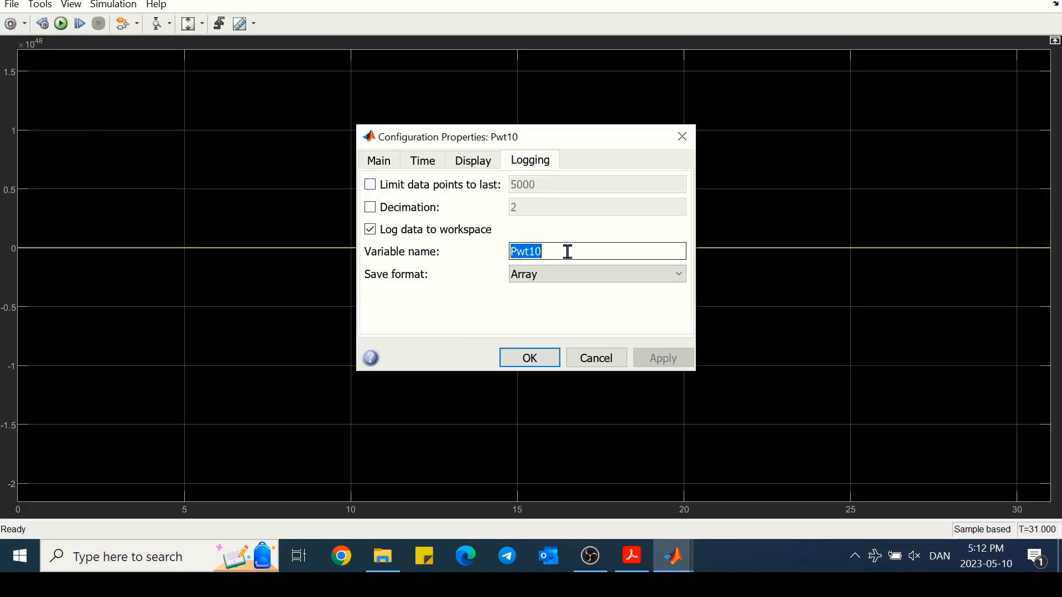
pyautogui.click(557, 249)
pyautogui.write('agg')
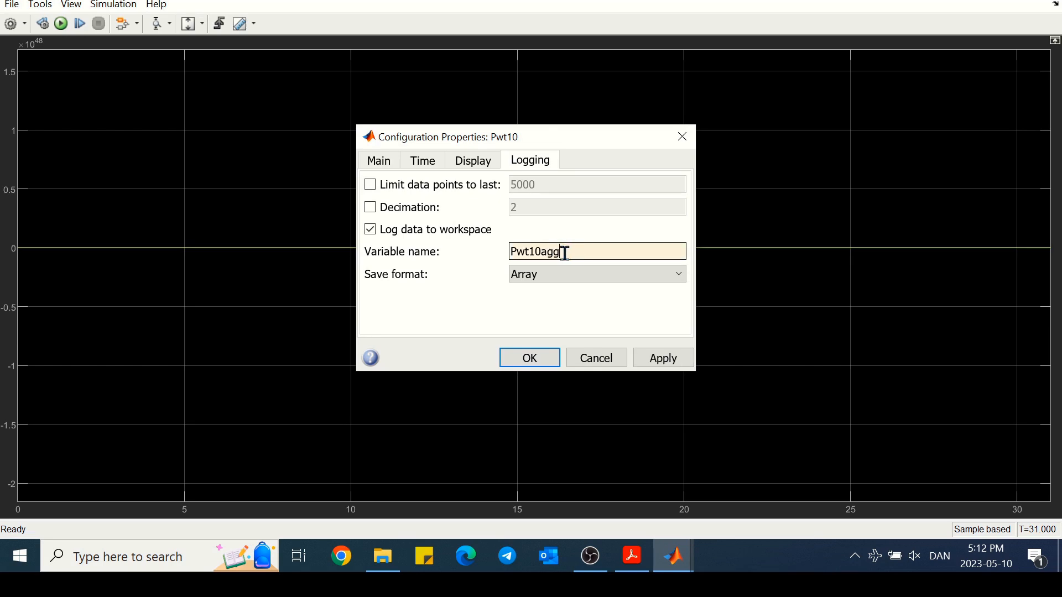
pyautogui.click(548, 358)
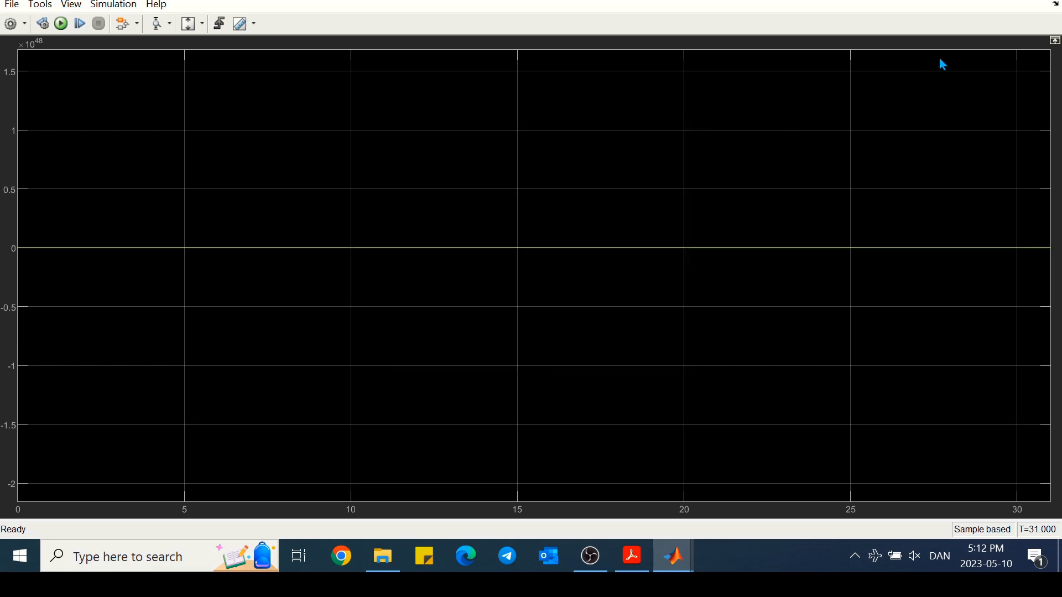
pyautogui.click(1033, 1)
# - Set the workspace logging variable name of the Qwt10 scope to Qwt10agg
pyautogui.doubleClick(235, 371)
pyautogui.click(10, 24)
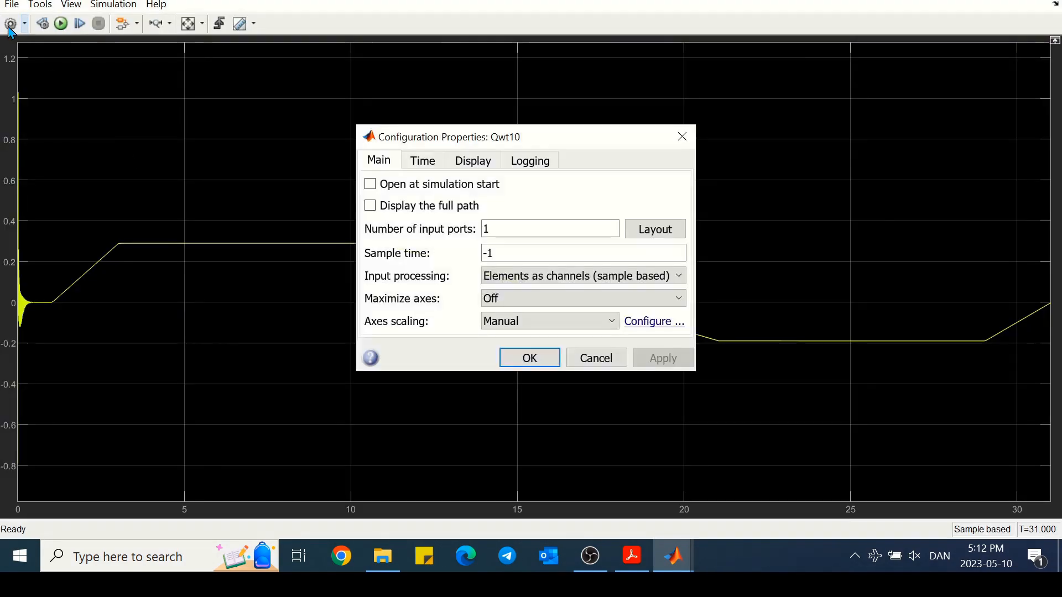
pyautogui.click(532, 161)
pyautogui.doubleClick(568, 254)
pyautogui.click(567, 255)
pyautogui.write('agg')
pyautogui.press('Return')
pyautogui.click(1034, 0)
# - Set the workspace logging variable name of the PwpREF scope to PwpREFagg
pyautogui.click(434, 314)
pyautogui.doubleClick(434, 314)
pyautogui.click(10, 23)
pyautogui.click(530, 161)
pyautogui.click(569, 250)
pyautogui.write('agg')
pyautogui.press('Return')
pyautogui.click(1039, 1)
# - Set the workspace logging variable name of the QwpREF scope to QwpREFagg
pyautogui.doubleClick(428, 355)
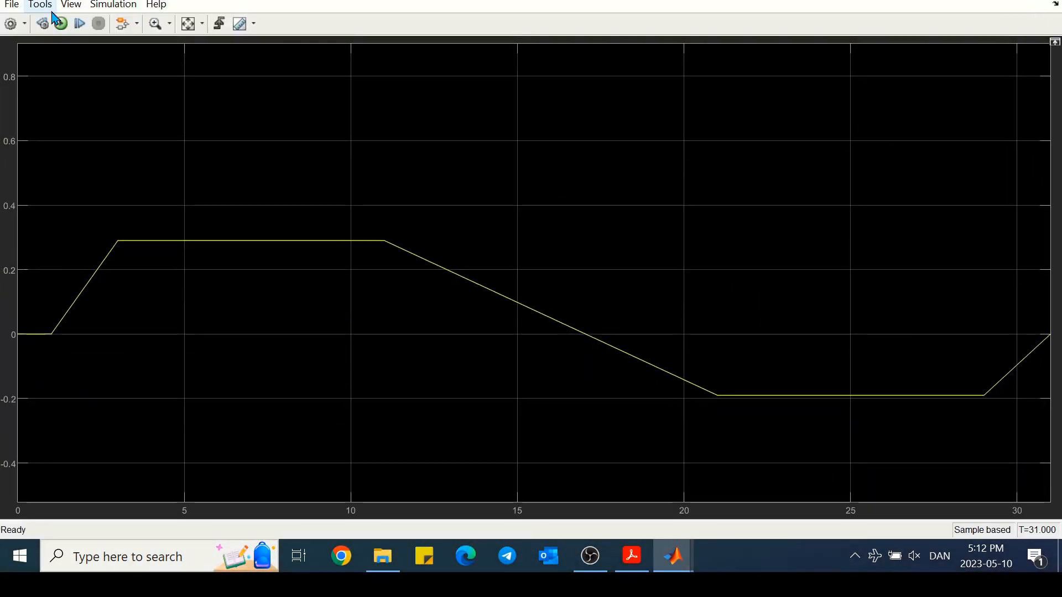
pyautogui.click(10, 24)
pyautogui.click(526, 162)
pyautogui.click(562, 251)
pyautogui.write('agg')
pyautogui.click(531, 358)
pyautogui.click(1038, 1)
# - Set the workspace logging variable name of the PwpMeas scope to PwpMeasagg
pyautogui.click(429, 406)
pyautogui.doubleClick(429, 406)
pyautogui.click(10, 24)
pyautogui.click(530, 160)
pyautogui.doubleClick(572, 251)
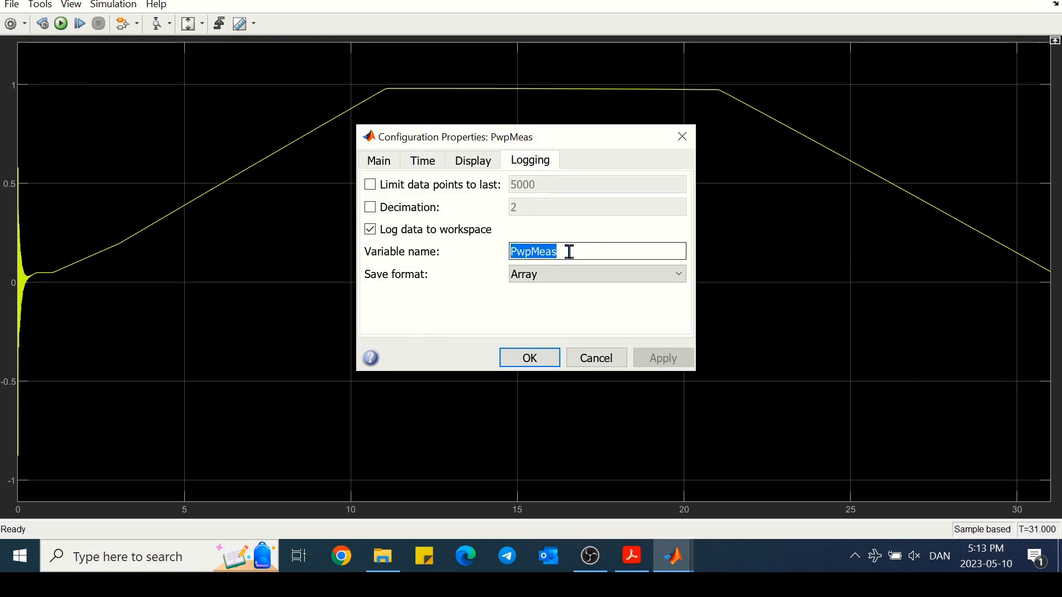
pyautogui.write('agg')
pyautogui.click(530, 357)
pyautogui.click(1039, 1)
# - Set the workspace logging variable name of the QwpMeas scope to QwpMeasagg
pyautogui.doubleClick(429, 443)
pyautogui.click(10, 24)
pyautogui.click(530, 160)
pyautogui.doubleClick(575, 252)
pyautogui.write('agg')
pyautogui.click(529, 358)
pyautogui.click(1038, 1)
# - Rename the workspace variable logged by the VwpMeas scope for the aggregated model
pyautogui.doubleClick(429, 479)
pyautogui.click(10, 24)
pyautogui.click(530, 160)
pyautogui.doubleClick(589, 252)
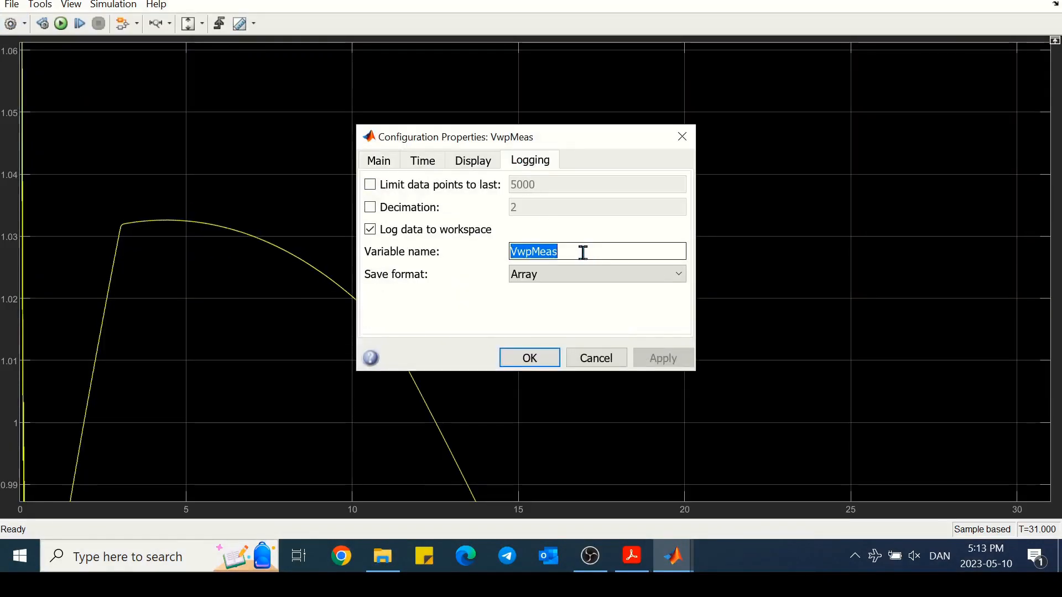
pyautogui.click(530, 357)
pyautogui.click(1040, 1)
# - Set the workspace logging variable name of the PonsMeas scope to PonsMeasagg
pyautogui.doubleClick(858, 325)
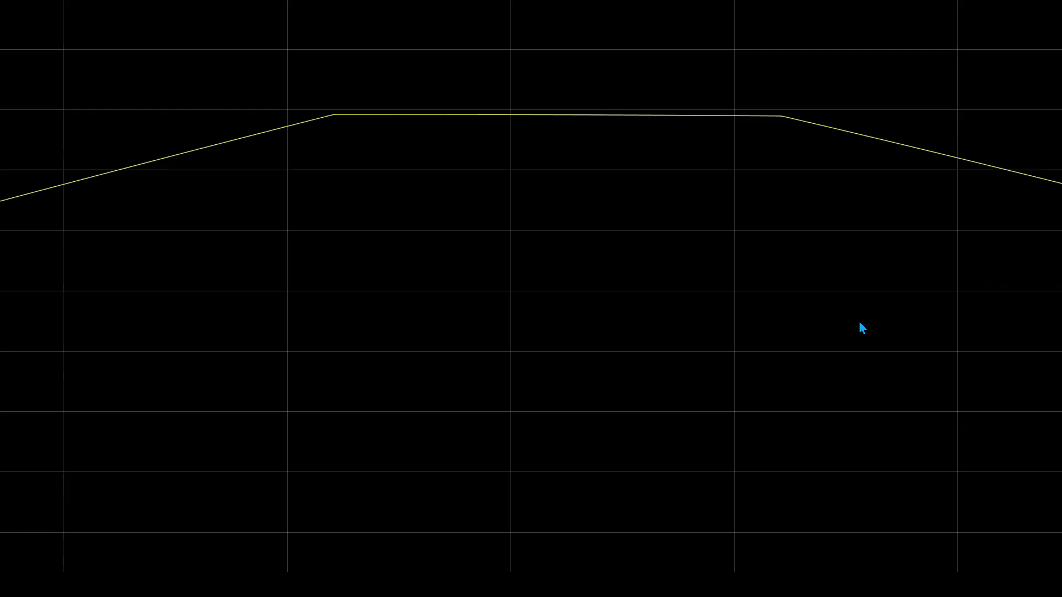
pyautogui.click(10, 24)
pyautogui.click(530, 160)
pyautogui.click(572, 250)
pyautogui.write('agg')
pyautogui.click(530, 358)
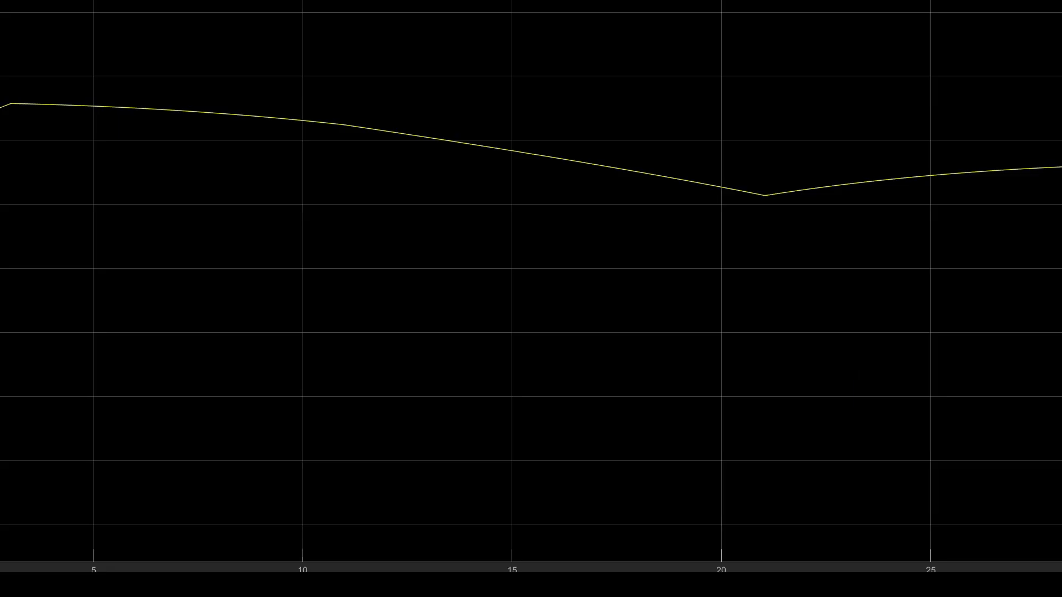
# - Set the workspace logging variable name of the QonsMeas scope to QonsMeasagg
pyautogui.click(10, 24)
pyautogui.click(529, 160)
pyautogui.click(586, 249)
pyautogui.write('agg')
pyautogui.click(548, 357)
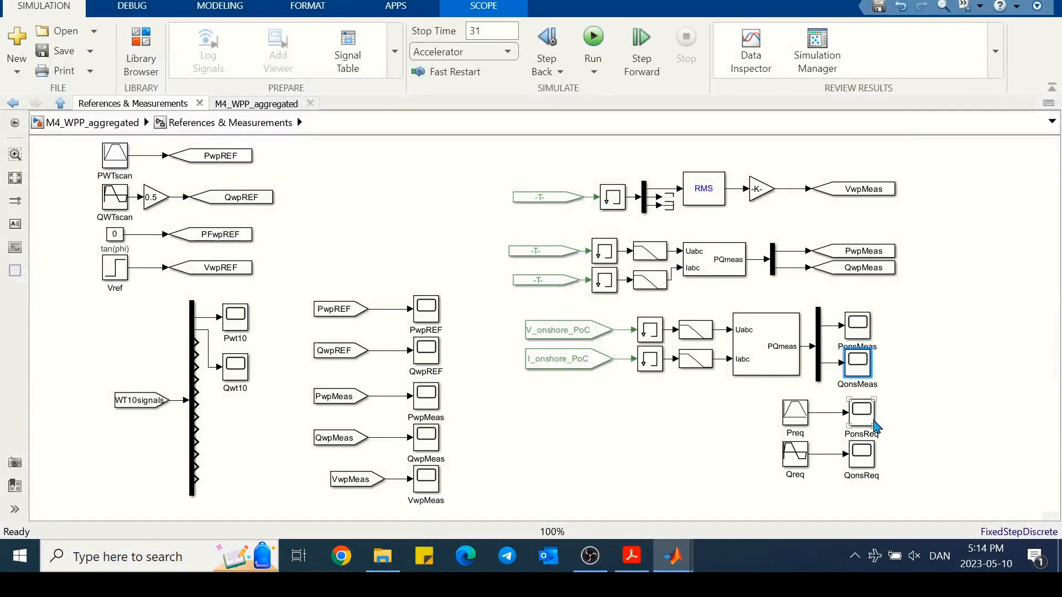
# - Set the workspace logging variable name of the PonsReq scope to PonsReqagg
pyautogui.doubleClick(873, 423)
pyautogui.click(10, 24)
pyautogui.click(529, 160)
pyautogui.click(575, 252)
pyautogui.write('agg')
pyautogui.click(530, 358)
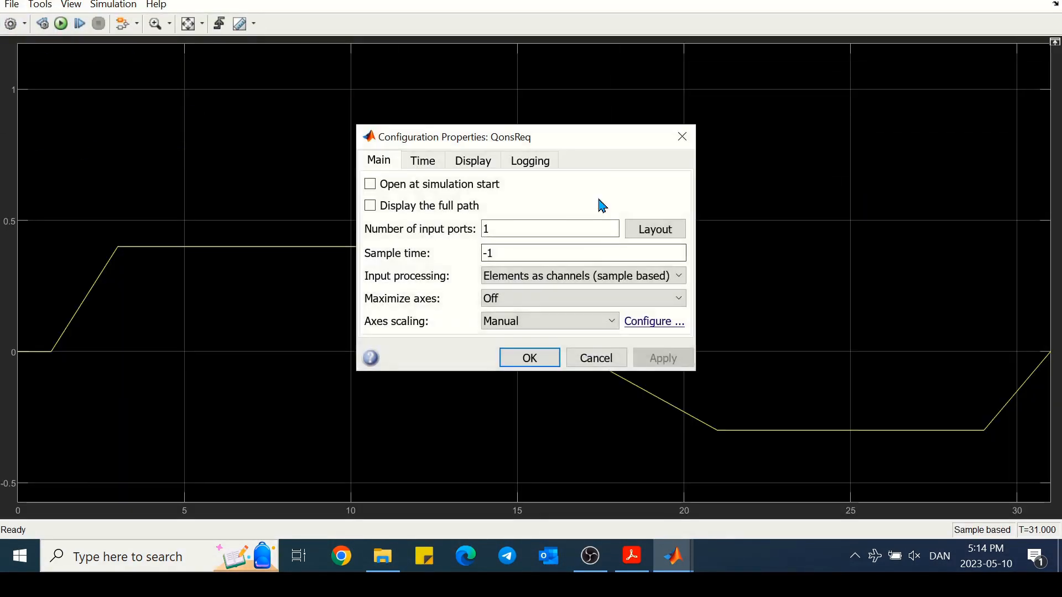
# - Set the workspace logging variable name of the QonsReq scope to QonsReqagg and return to the top level of M4_WPP_aggregated
pyautogui.click(530, 161)
pyautogui.click(590, 249)
pyautogui.write('agg')
pyautogui.click(530, 358)
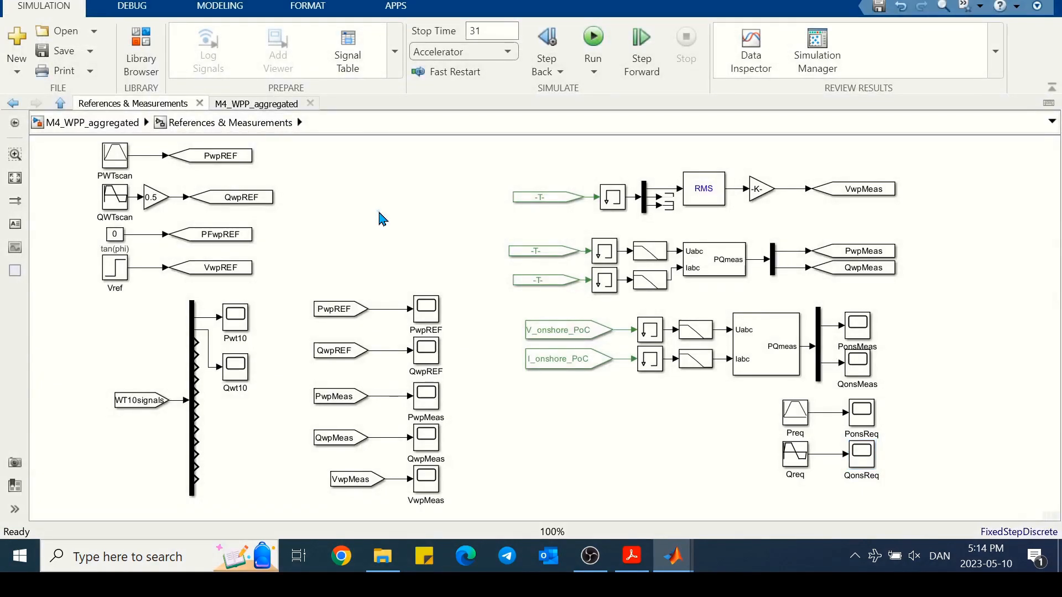
pyautogui.click(129, 127)
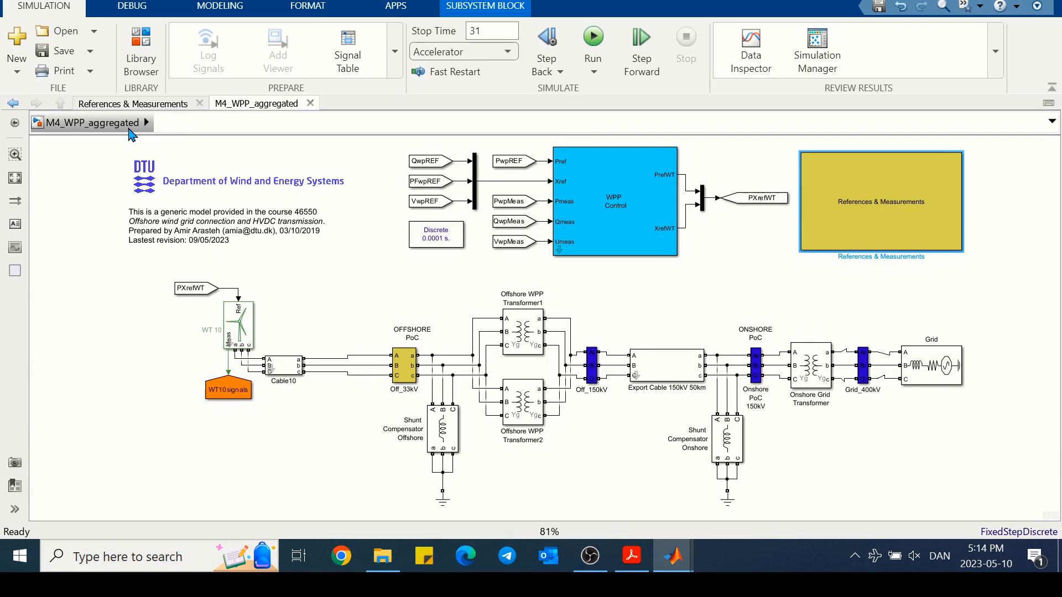
# - Check the MATLAB workspace for the result variables logged from the detailed model
pyautogui.moveTo(672, 556)
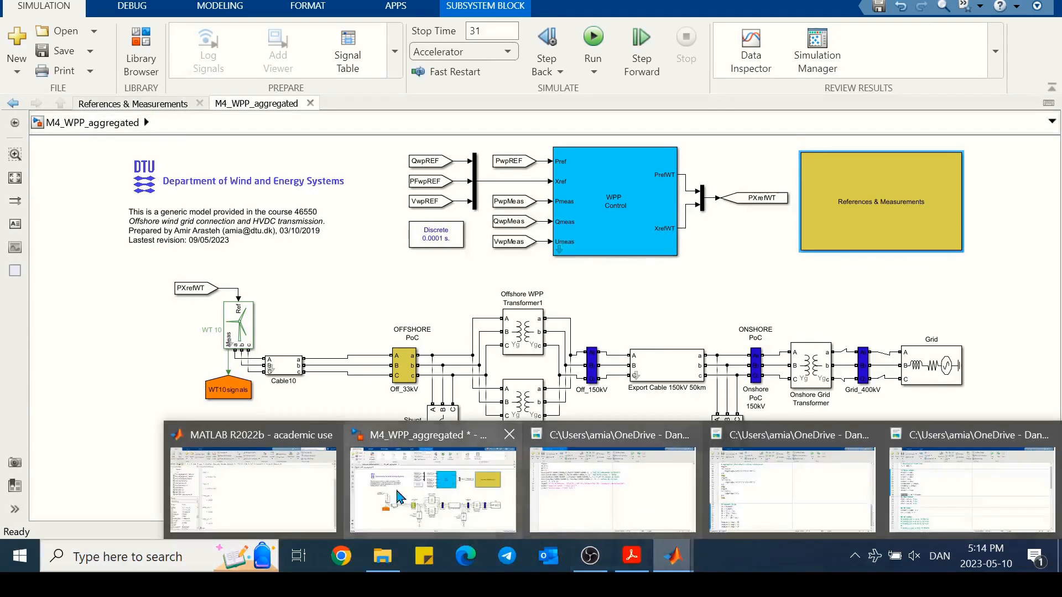
pyautogui.click(211, 462)
pyautogui.scroll(-2, 88, 454)
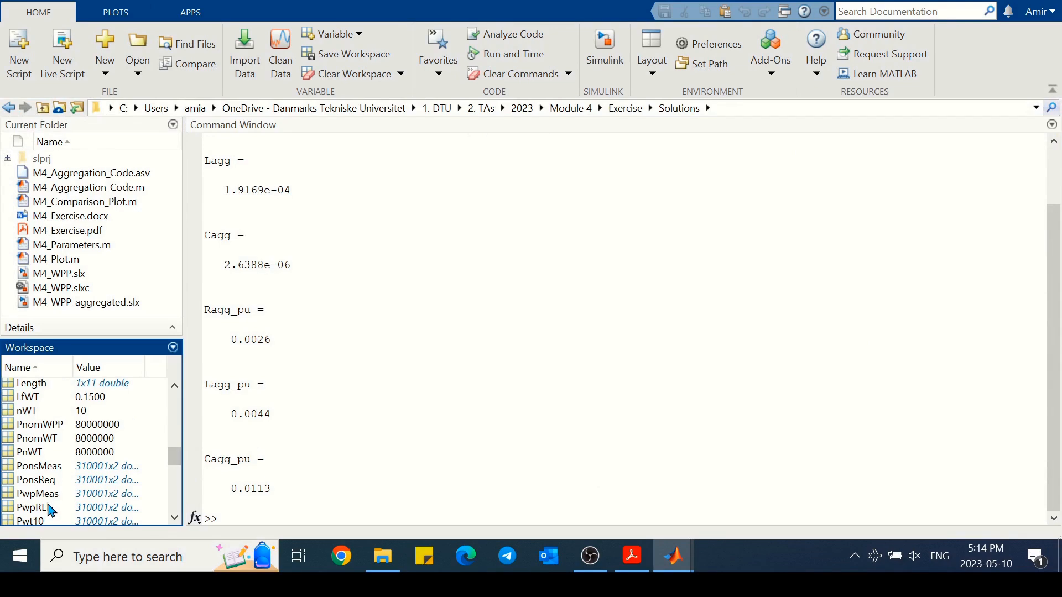
pyautogui.moveTo(174, 458); pyautogui.dragTo(175, 467)
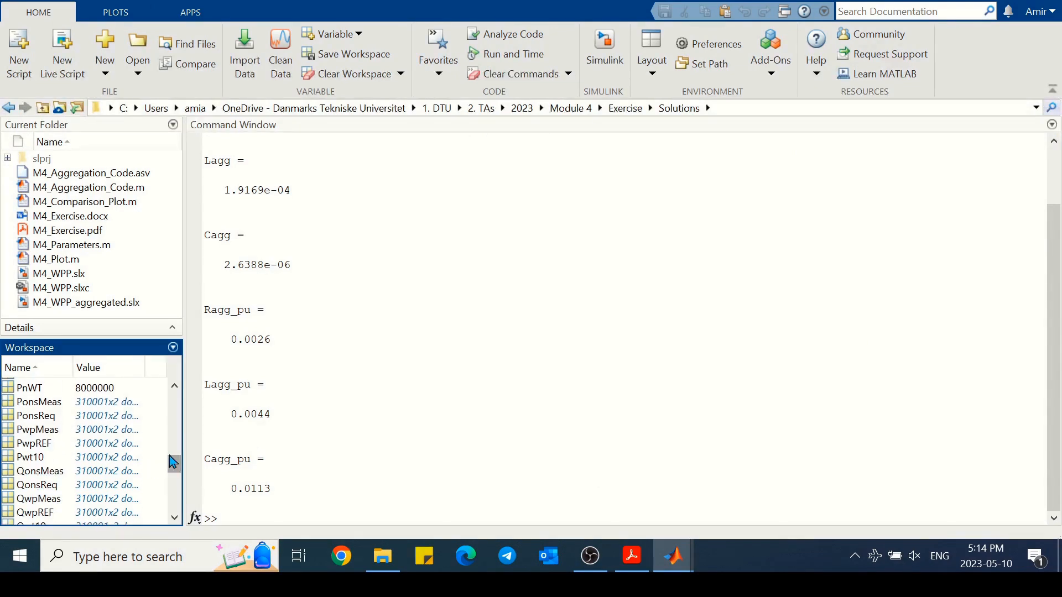
# - Try commenting out the clear all line in M4_Parameters.m, remove the comment mark again and return to the Simulink model
pyautogui.doubleClick(73, 245)
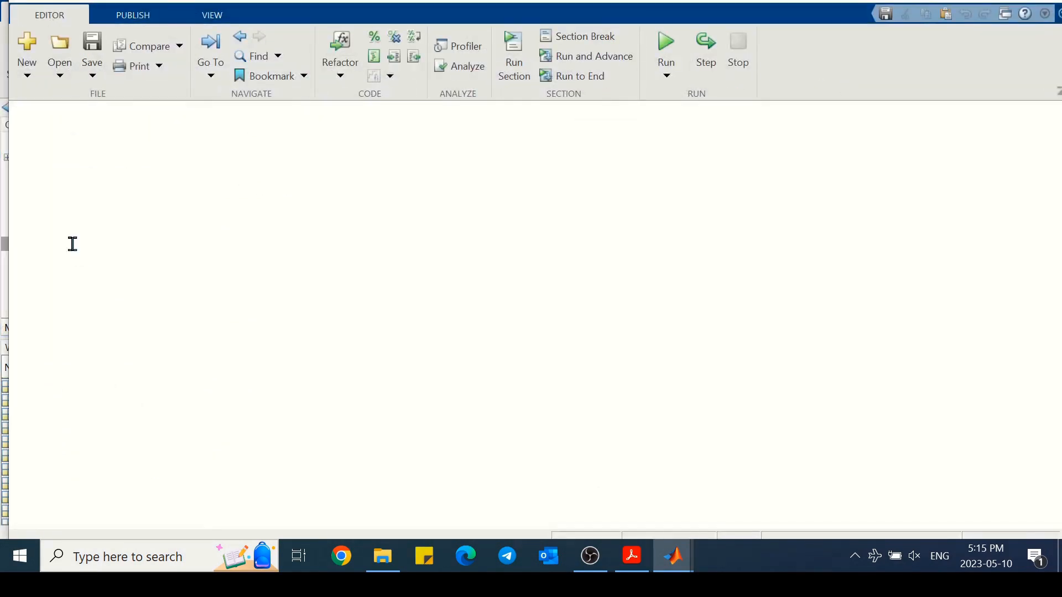
pyautogui.write('%')
pyautogui.press('BackSpace')
pyautogui.press('BackSpace')
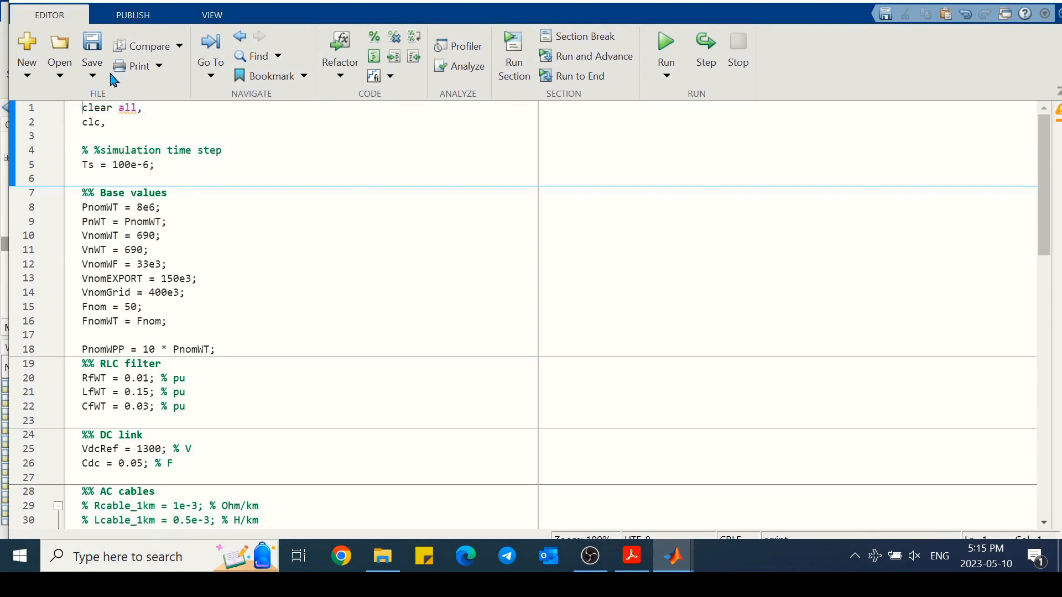
pyautogui.click(960, 1)
pyautogui.click(960, 0)
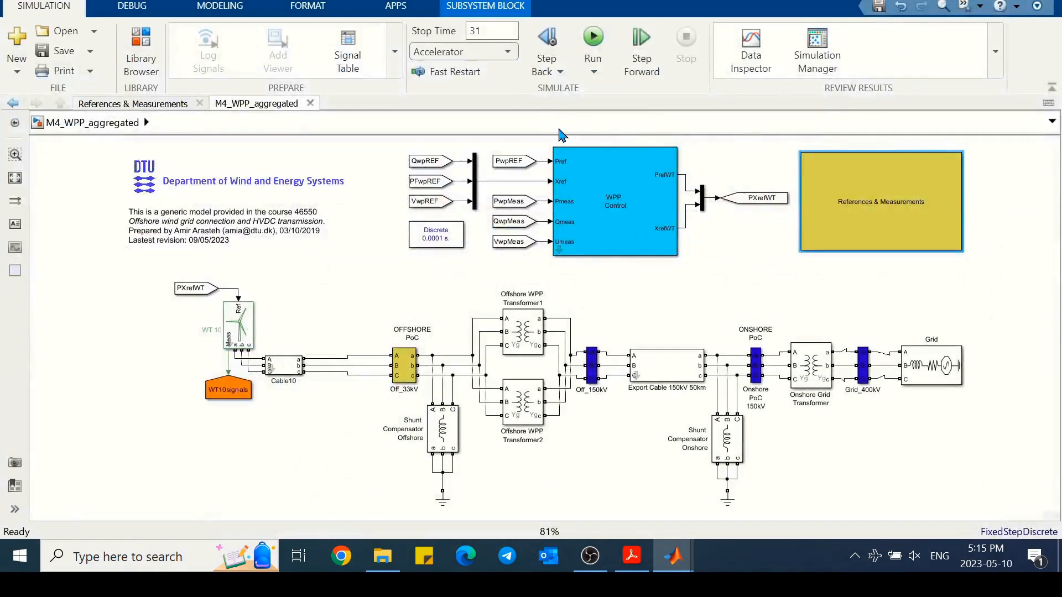
# - Clear the model initialization function (InitFcn) in the callbacks of the M4_WPP_aggregated model properties
pyautogui.click(220, 6)
pyautogui.click(441, 64)
pyautogui.click(463, 160)
pyautogui.click(390, 154)
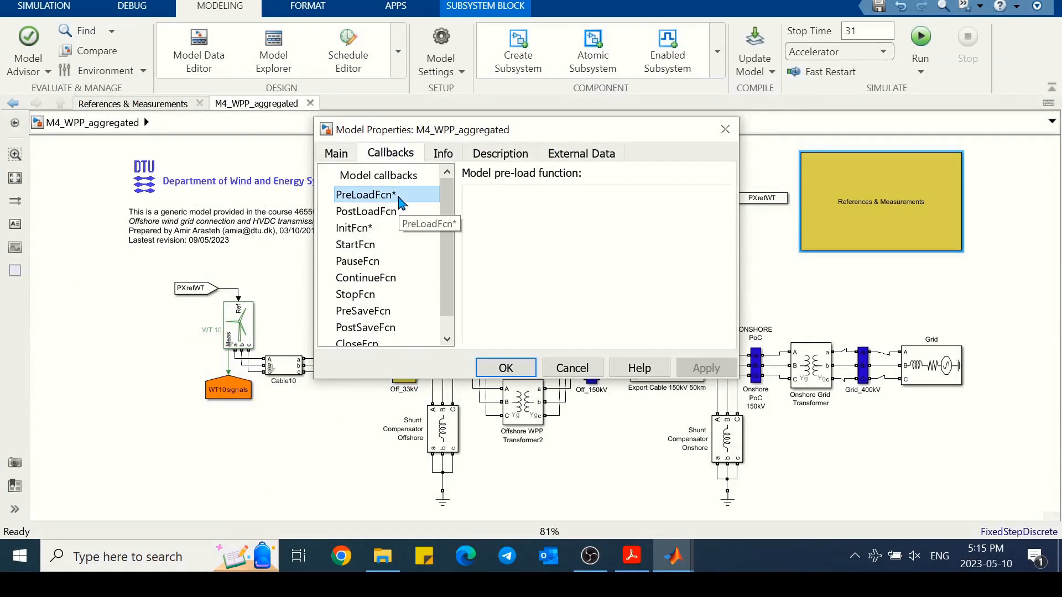
pyautogui.click(351, 230)
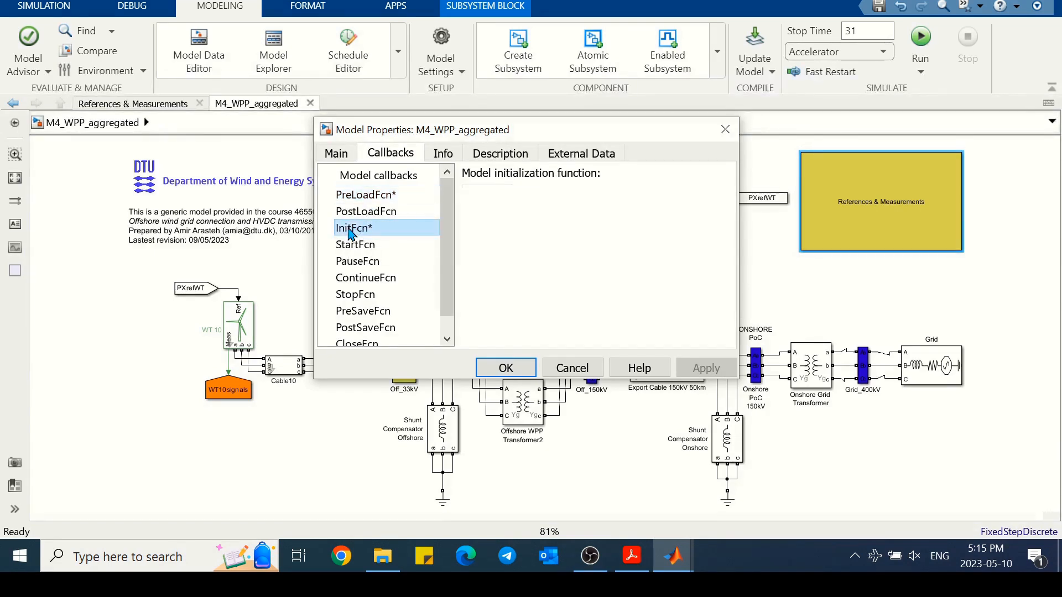
pyautogui.moveTo(654, 199); pyautogui.dragTo(491, 198)
pyautogui.press('BackSpace')
# - Clear the model pre-load function (PreLoadFcn) and accept the model properties
pyautogui.click(365, 194)
pyautogui.moveTo(653, 197); pyautogui.dragTo(492, 198)
pyautogui.press('BackSpace')
pyautogui.click(529, 367)
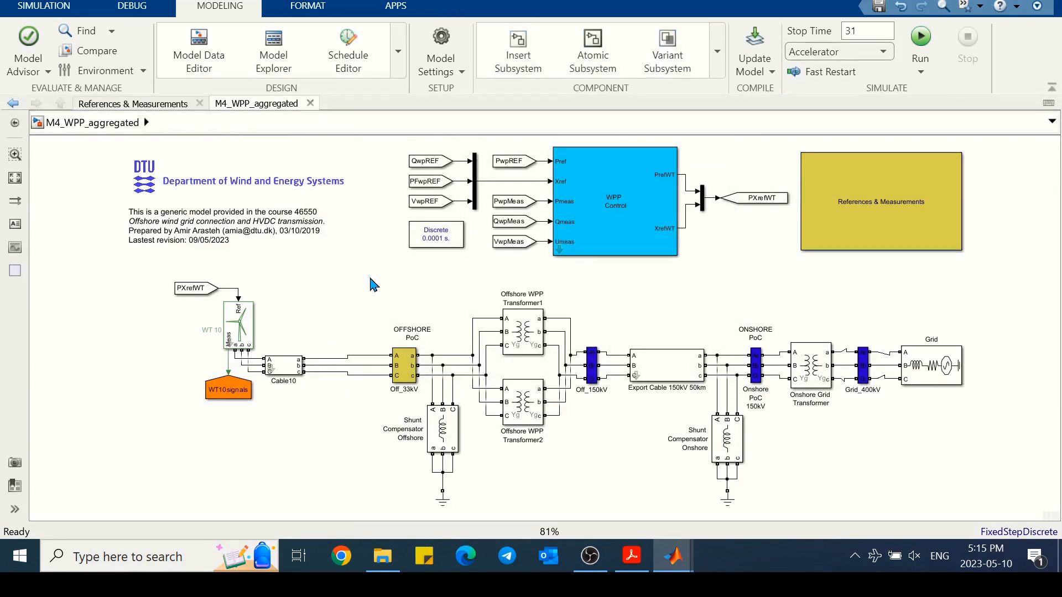
# - Run the aggregated model simulation and check the MATLAB workspace for the detailed and aggregated result variables, such as PonsMeas and PonsMeasagg
pyautogui.click(918, 44)
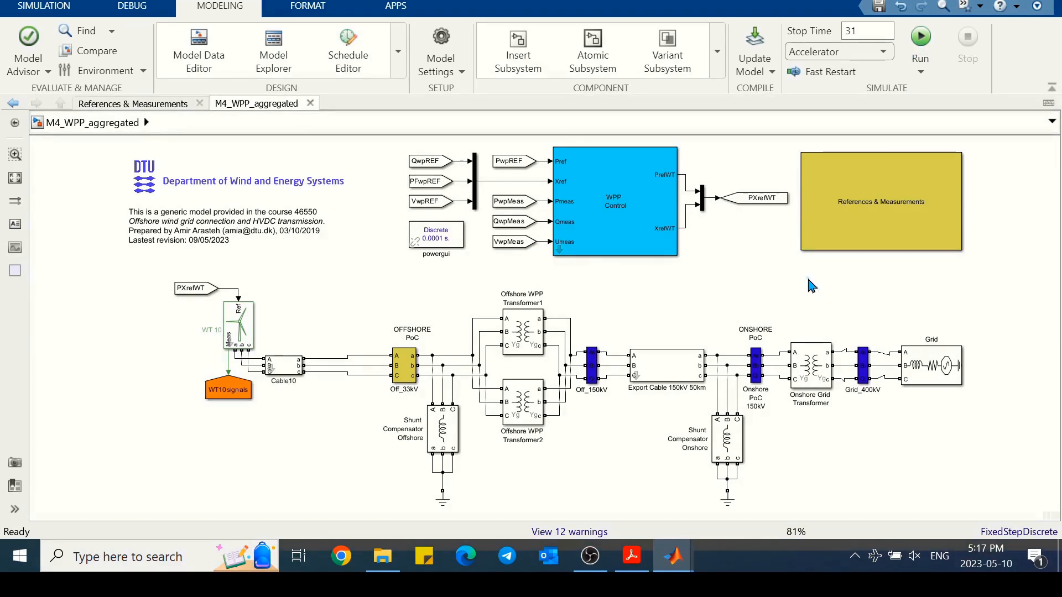
pyautogui.moveTo(672, 556)
pyautogui.click(261, 498)
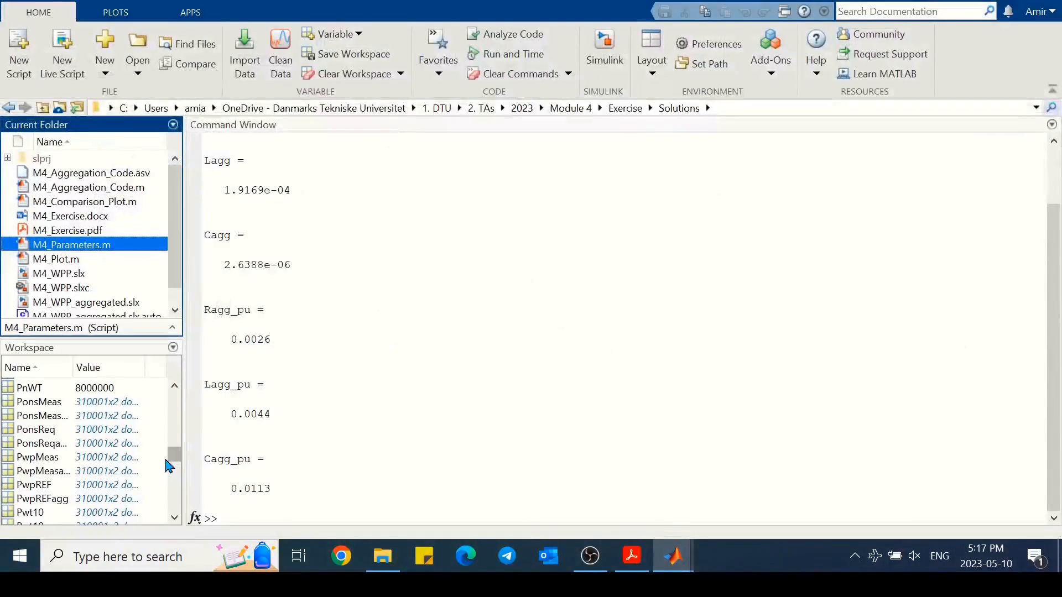
pyautogui.moveTo(183, 418); pyautogui.dragTo(269, 400)
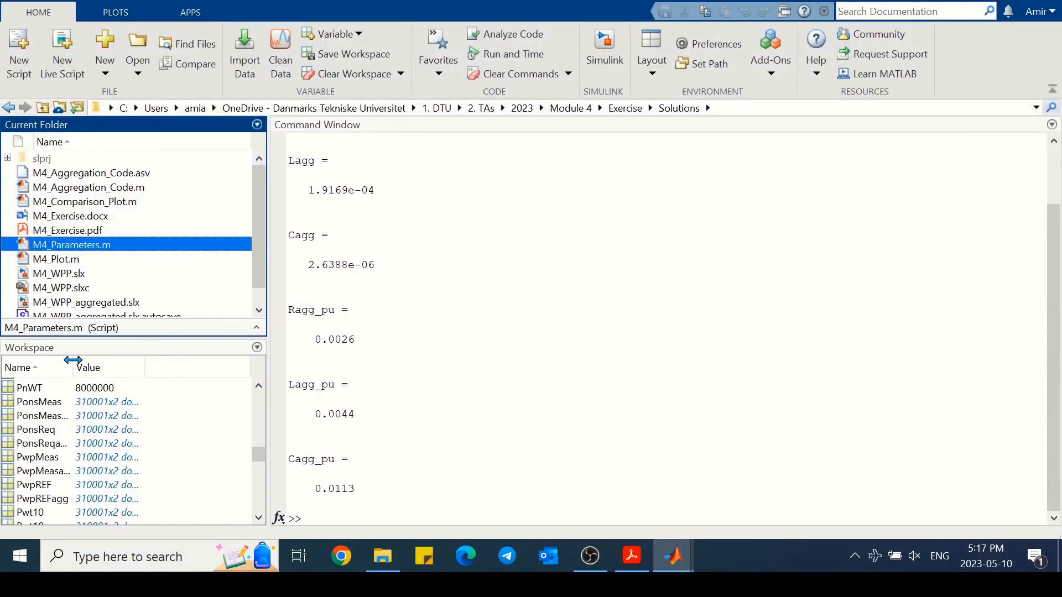
pyautogui.moveTo(72, 361); pyautogui.dragTo(135, 363)
pyautogui.click(41, 406)
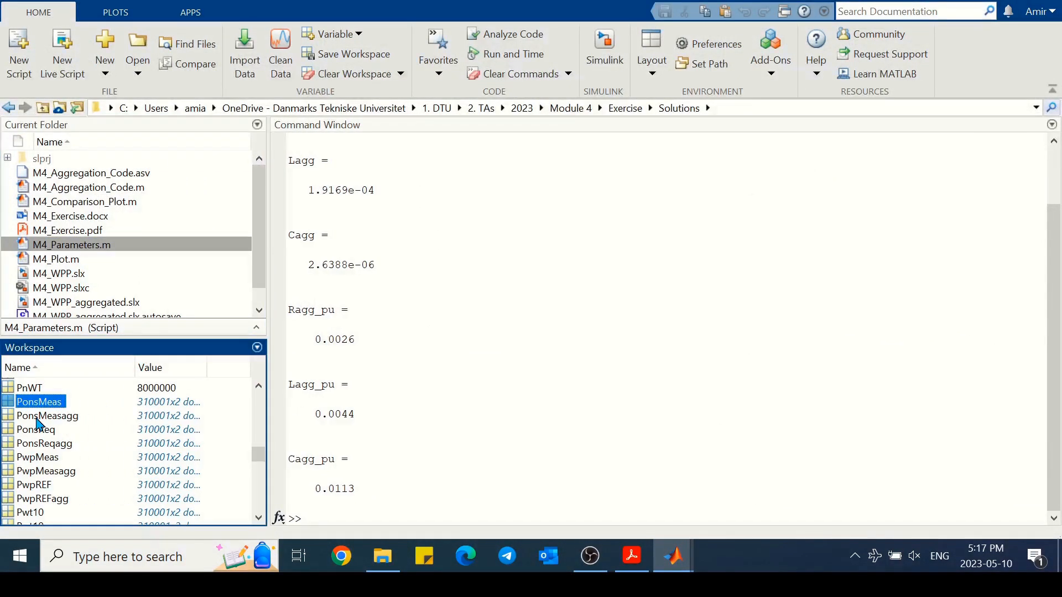
pyautogui.click(36, 420)
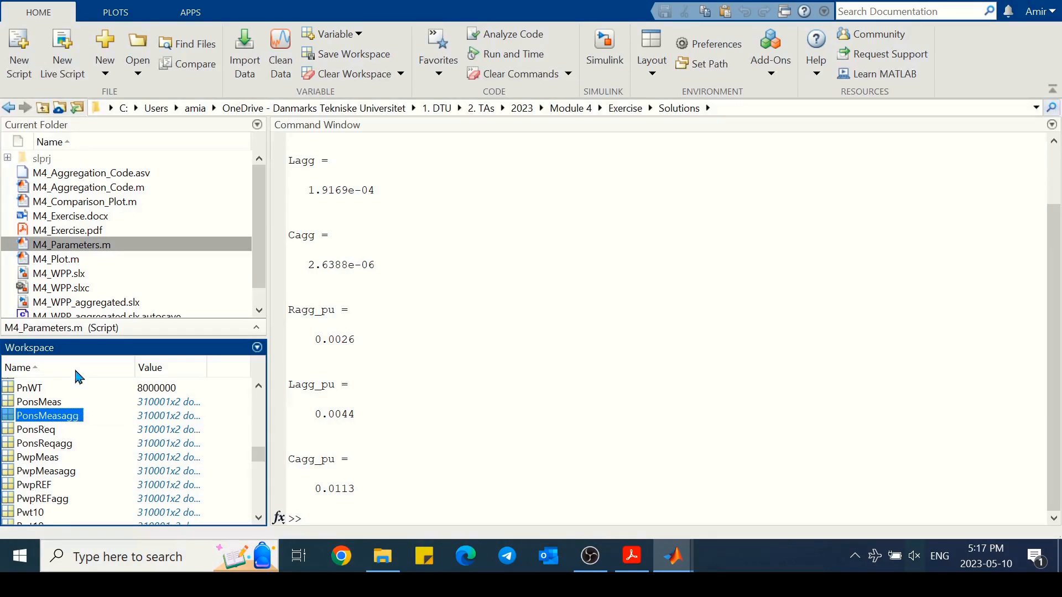
# - Open M4_Comparison_Plot.m, review its plot commands and run it to plot the detailed and aggregated WPP PQ outputs
pyautogui.doubleClick(80, 202)
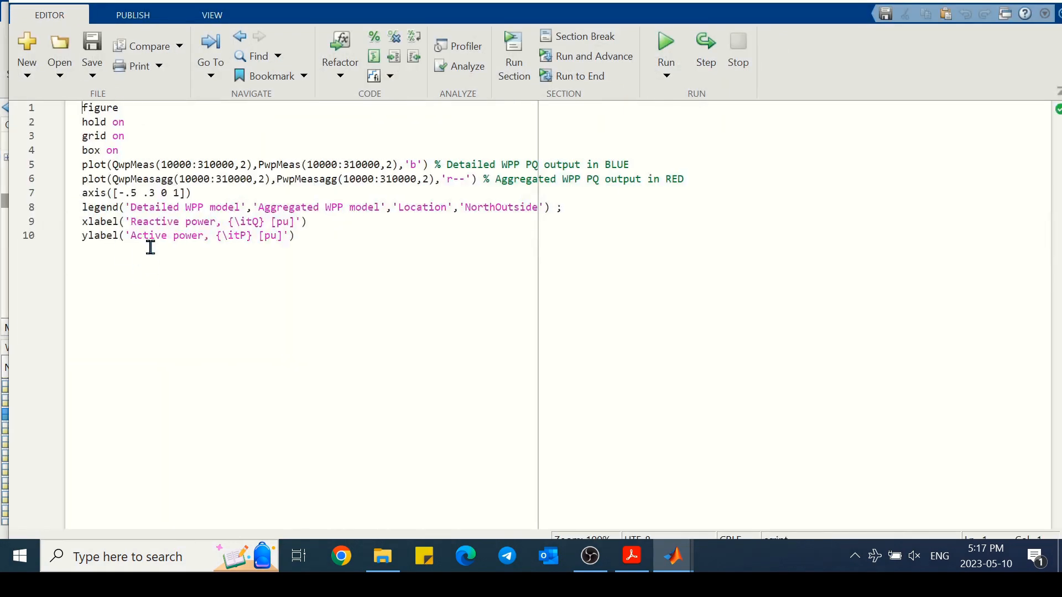
pyautogui.moveTo(156, 165); pyautogui.dragTo(113, 181)
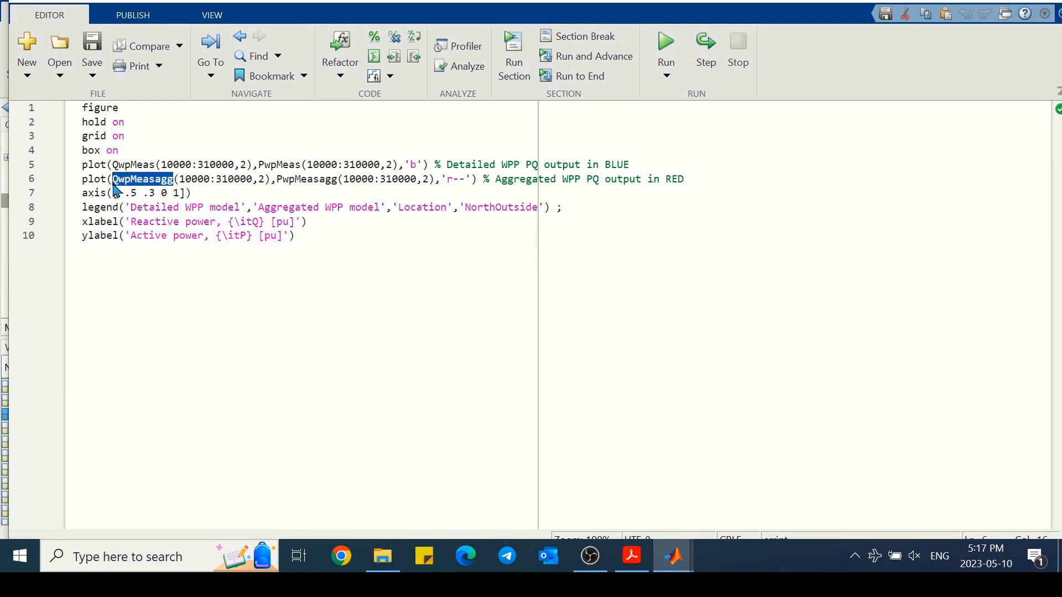
pyautogui.click(200, 293)
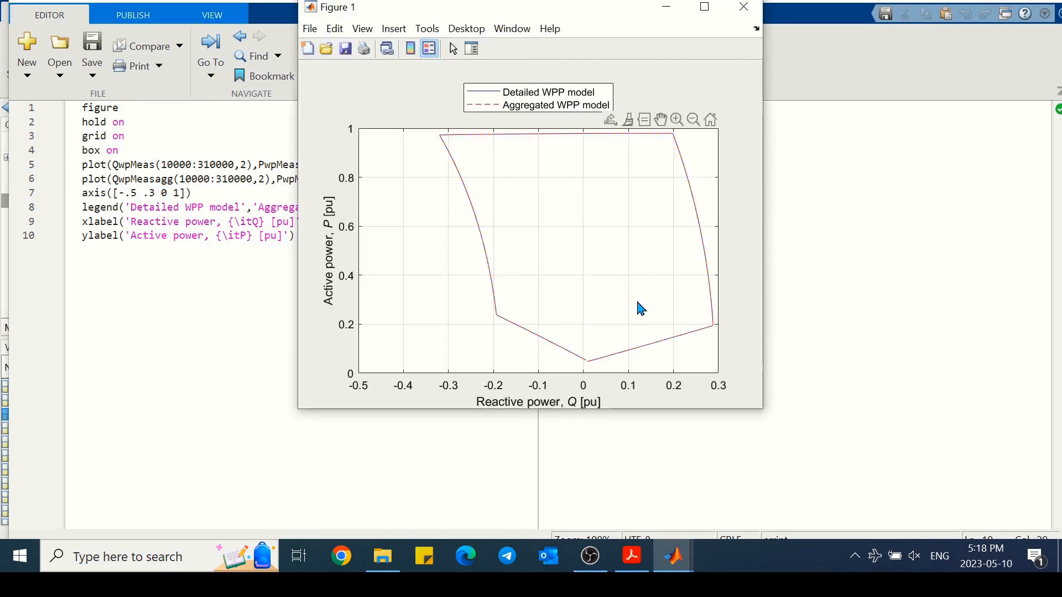
# - Enlarge the comparison figure and zoom in on the PQ curve corner near Q = -0.32 pu to compare both models
pyautogui.click(704, 22)
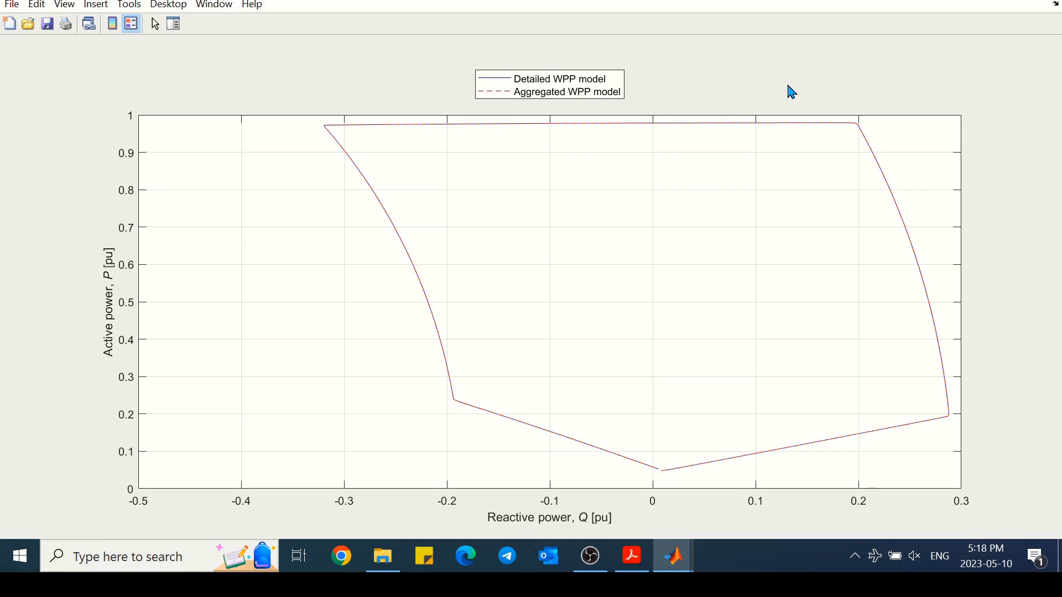
pyautogui.moveTo(882, 114)
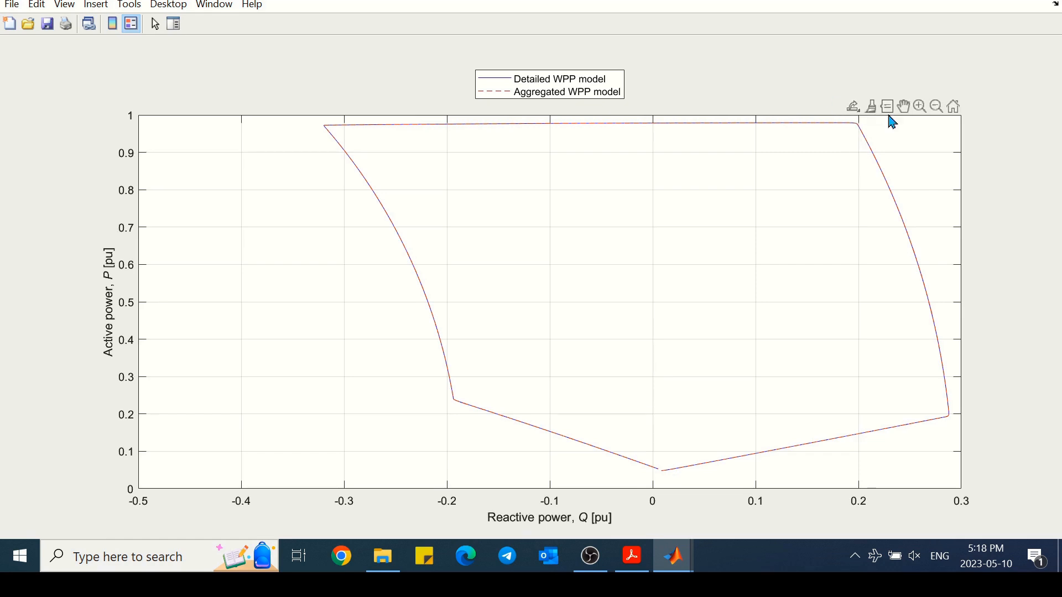
pyautogui.moveTo(310, 116); pyautogui.dragTo(477, 269)
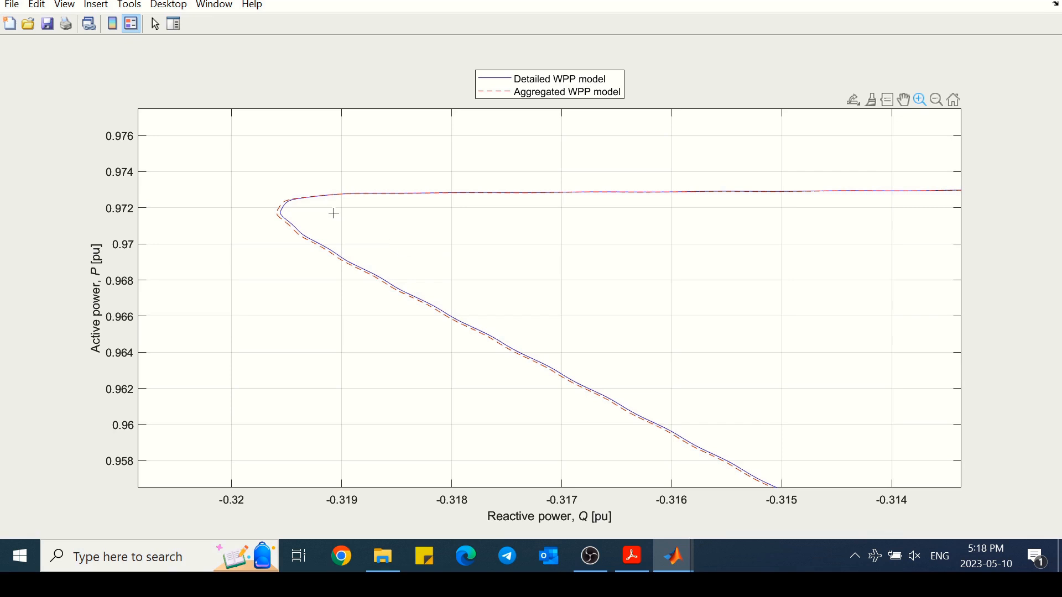
# - Restore the full view of the PQ comparison plot, and close the figure and the M4_Comparison_Plot.m script window
pyautogui.doubleClick(246, 165)
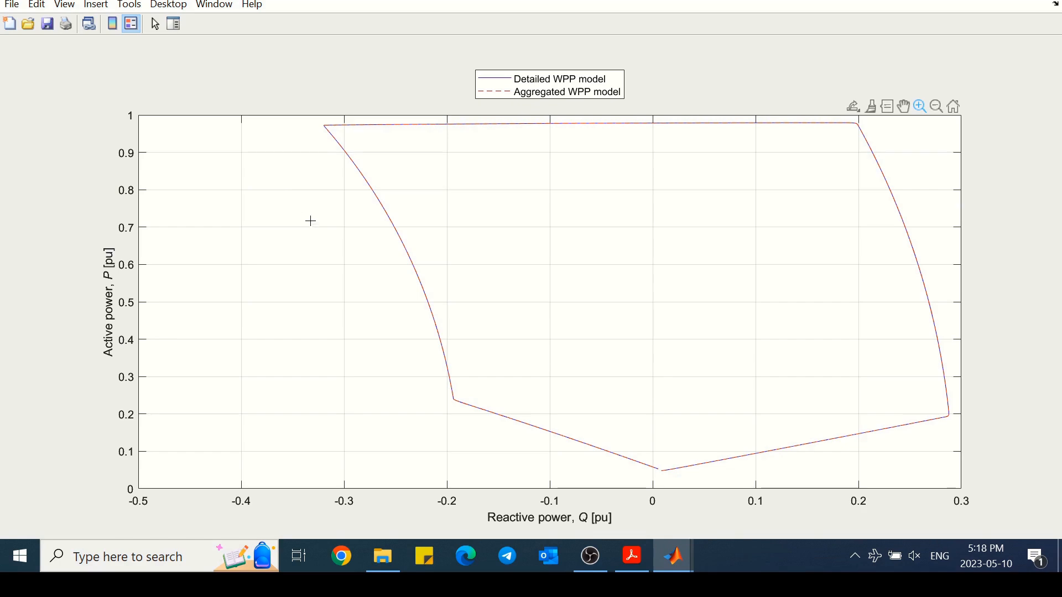
pyautogui.click(1047, 1)
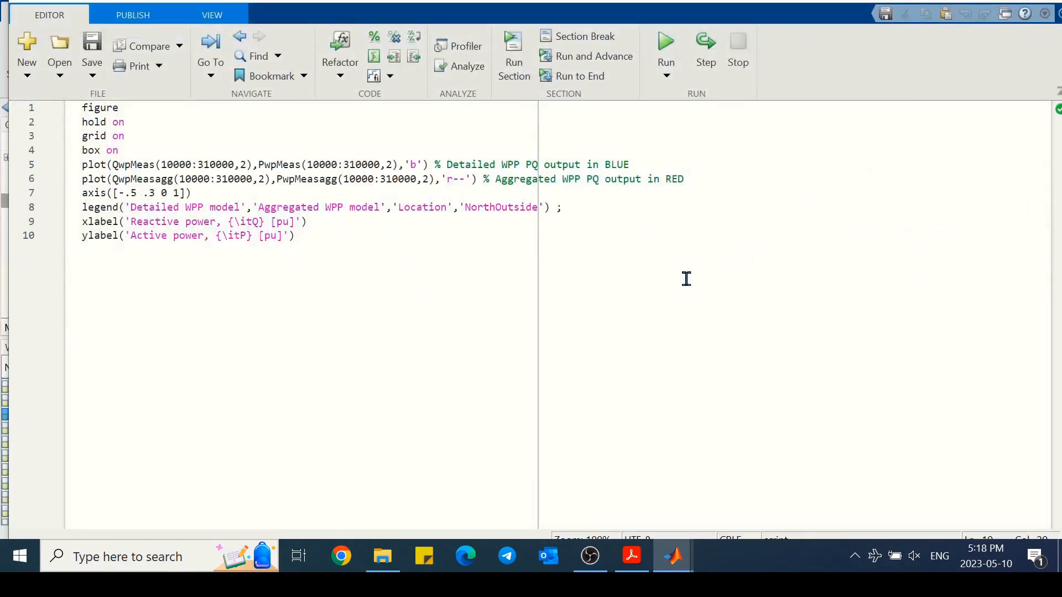
pyautogui.click(1047, 1)
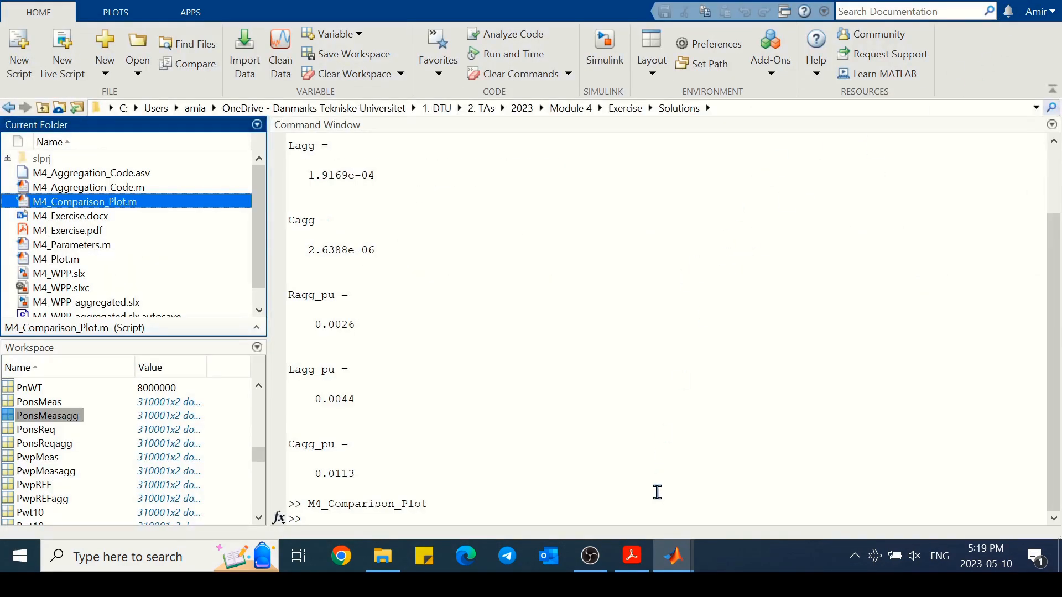
# - In the M4_WPP_aggregated configuration parameters, enable single simulation output to the workspace and name it out_agg
pyautogui.moveTo(674, 556)
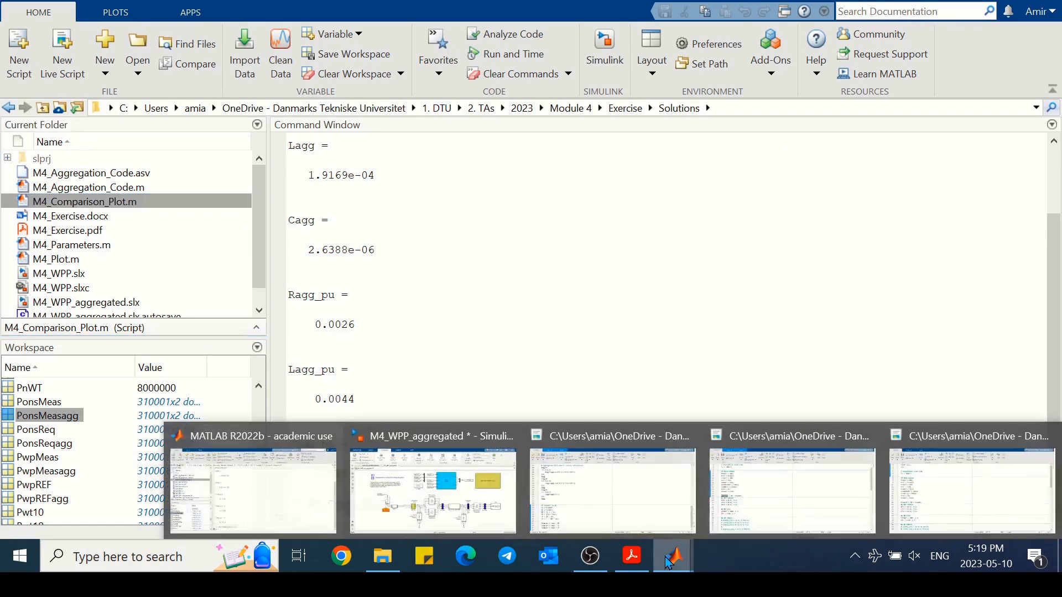
pyautogui.click(467, 492)
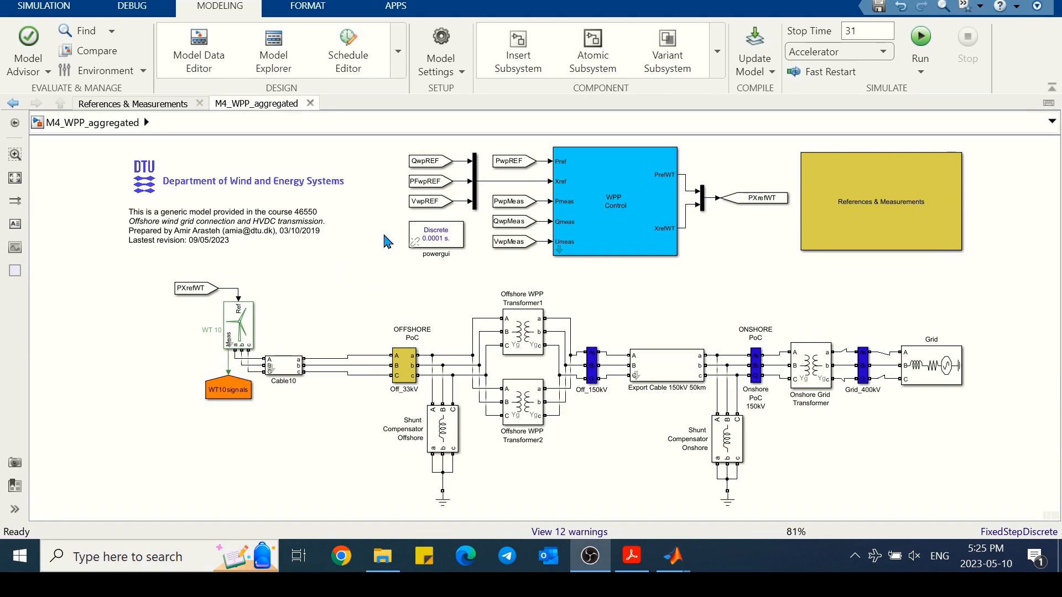
pyautogui.click(443, 60)
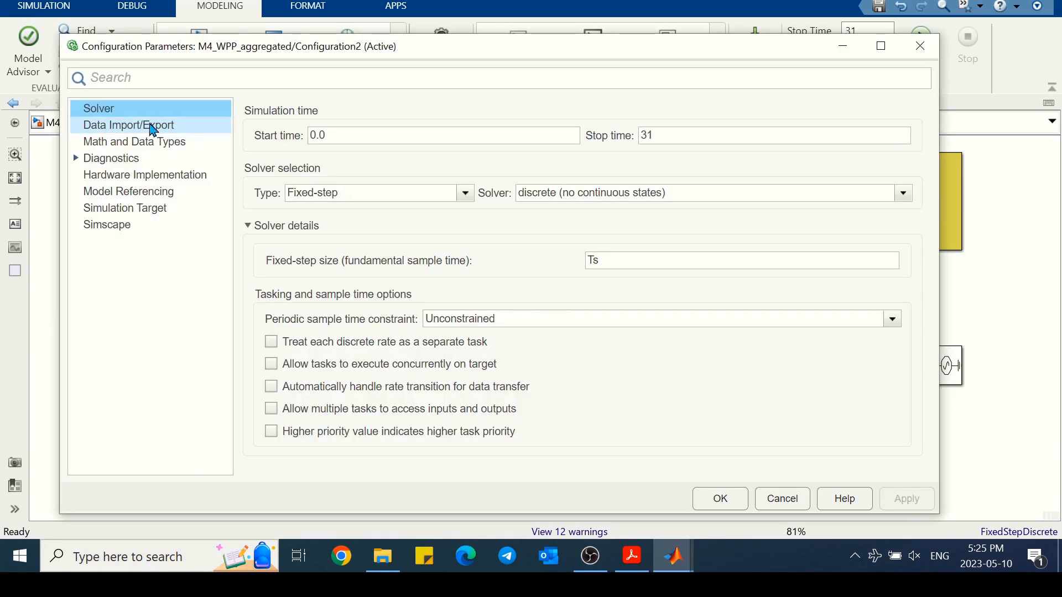
pyautogui.click(153, 128)
pyautogui.click(260, 376)
pyautogui.doubleClick(432, 375)
pyautogui.write('?')
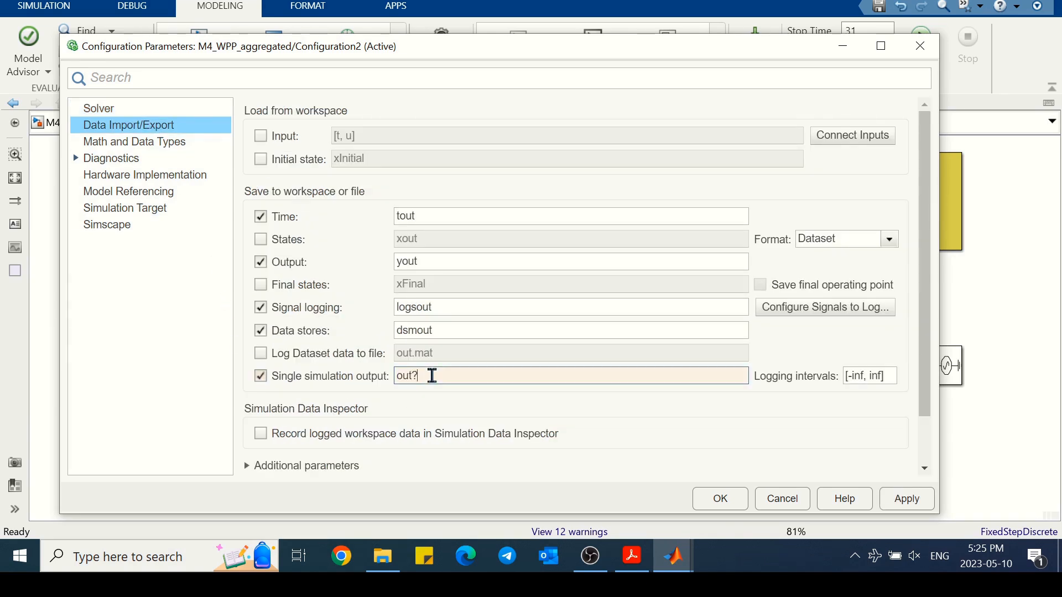
pyautogui.press('BackSpace')
pyautogui.write('_agg')
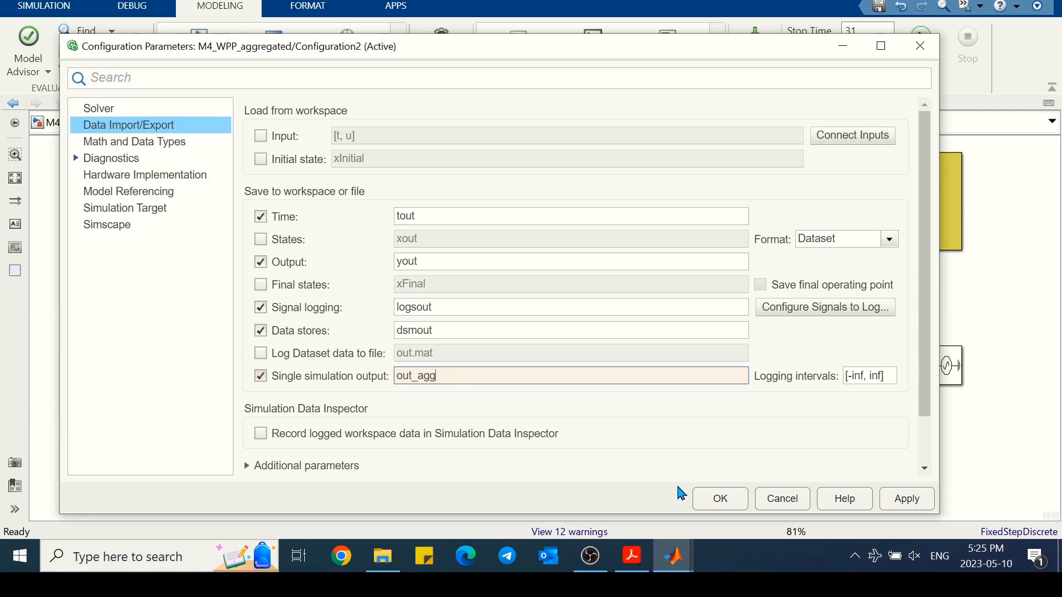
pyautogui.click(712, 501)
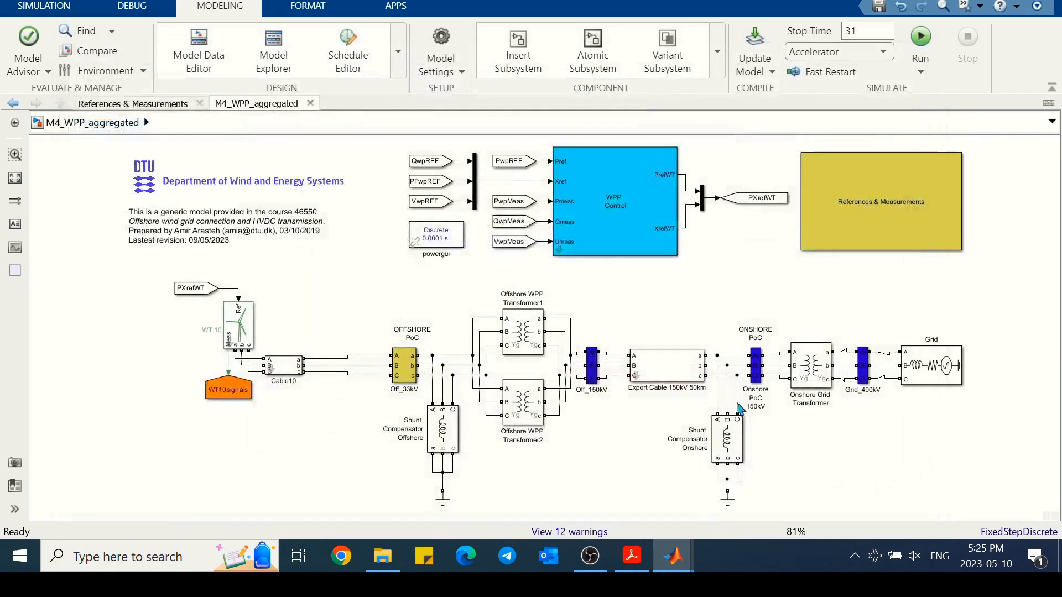
# - Run the aggregated model simulation and inspect the properties stored in the out_agg workspace variable
pyautogui.click(921, 43)
pyautogui.moveTo(673, 556)
pyautogui.click(239, 472)
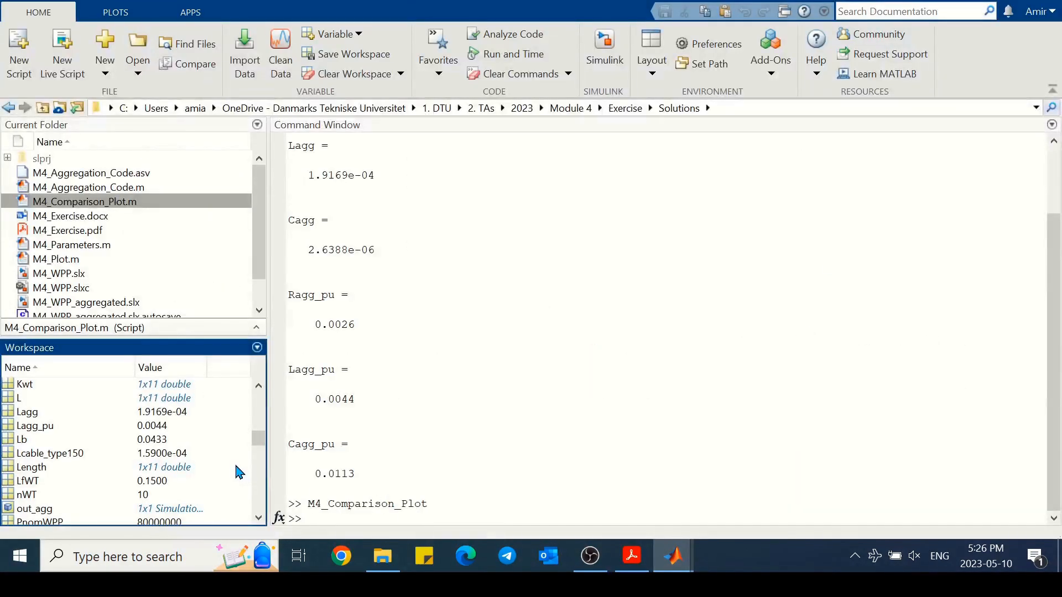
pyautogui.click(29, 513)
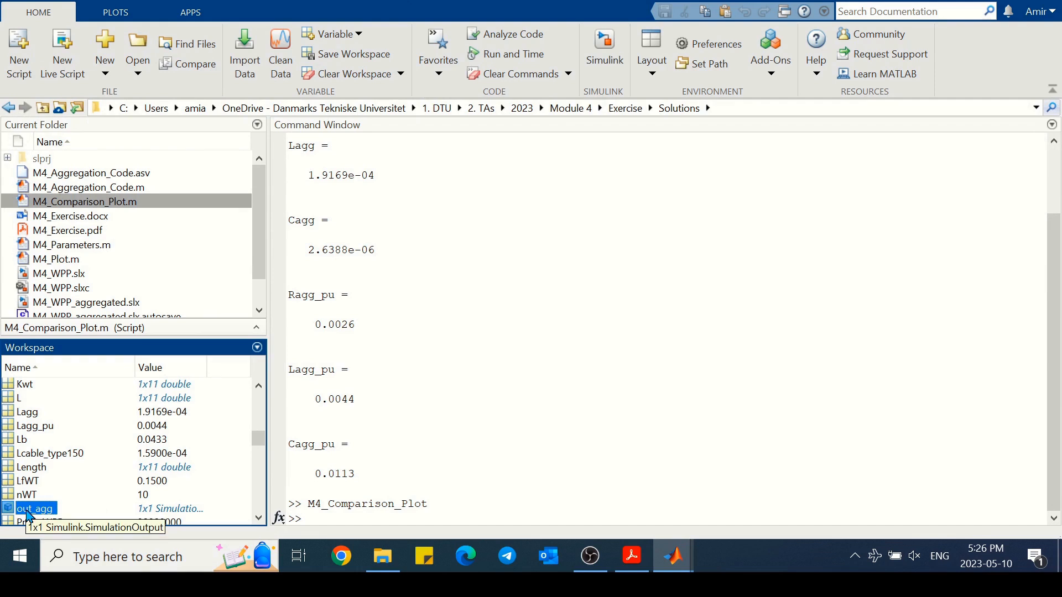
pyautogui.doubleClick(29, 511)
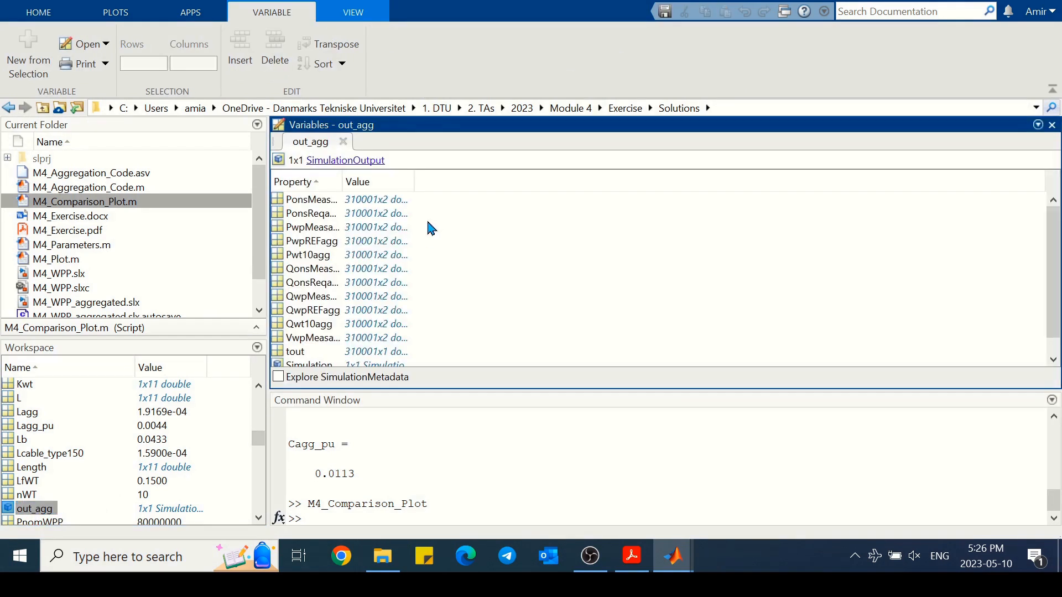
pyautogui.scroll(-1, 1055, 238)
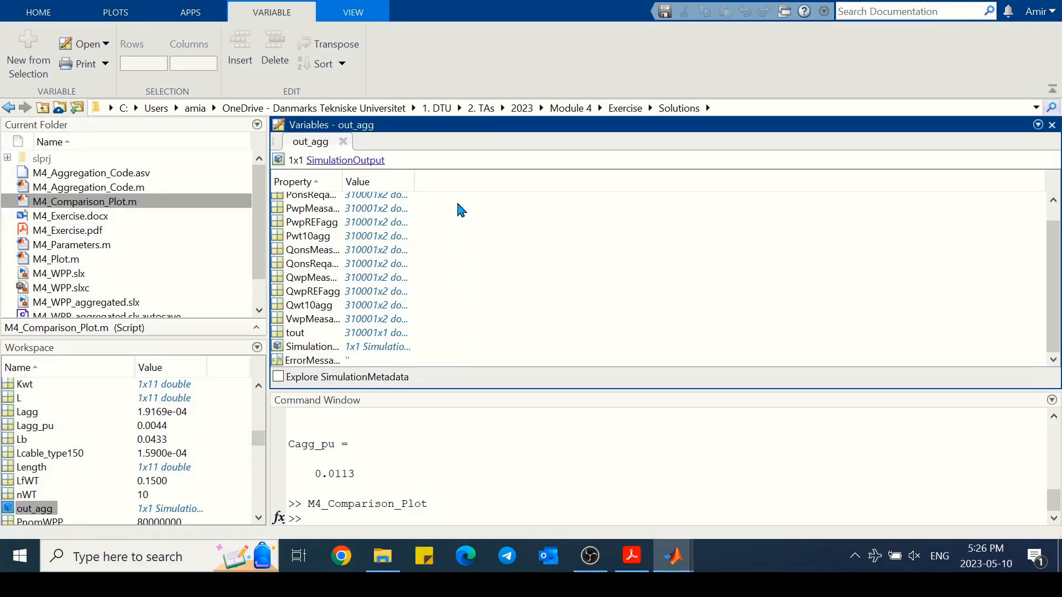
pyautogui.moveTo(346, 177); pyautogui.dragTo(399, 177)
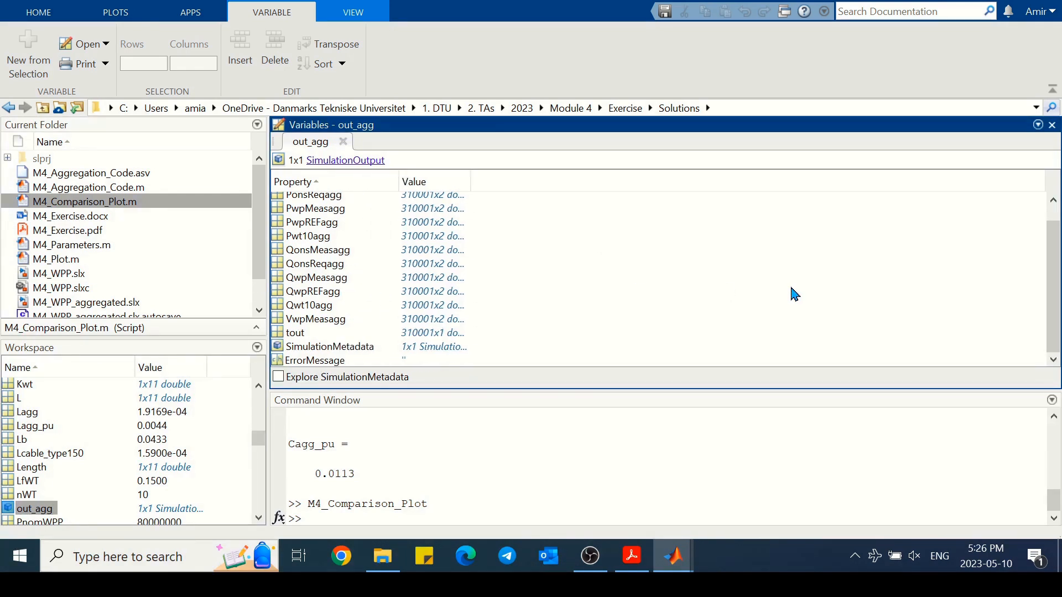
pyautogui.scroll(1, 1055, 236)
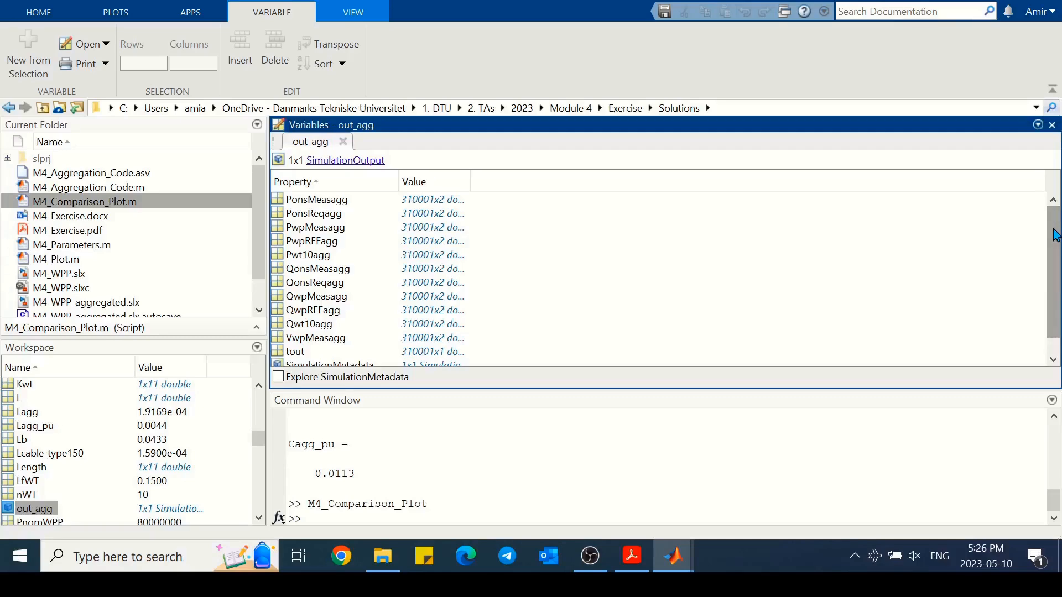
pyautogui.click(343, 141)
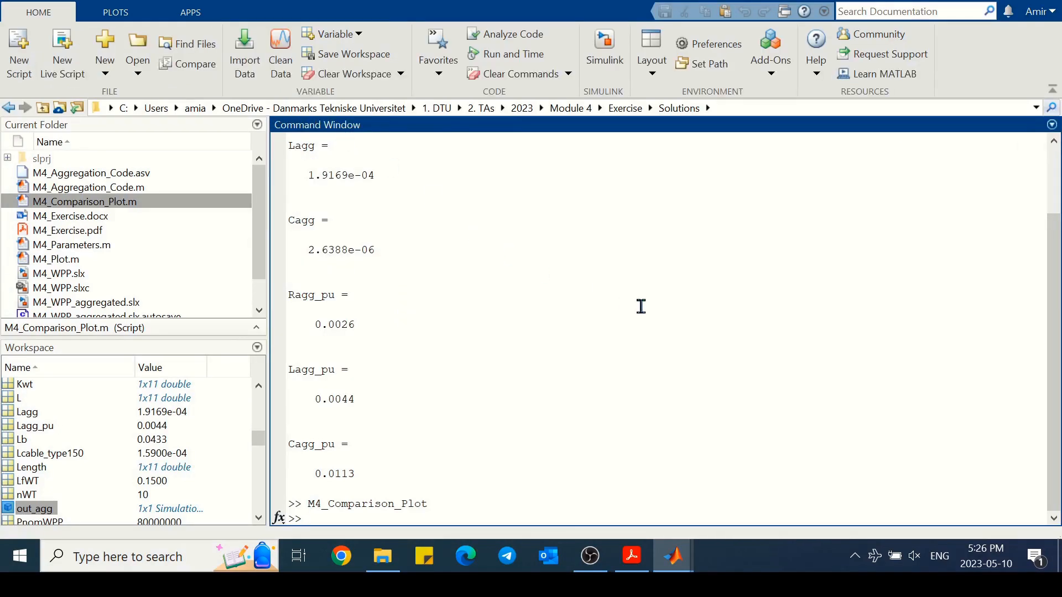
# - Save the M4_WPP_aggregated model and switch to M4_Exercise.pdf in Acrobat to review section 4.4
pyautogui.moveTo(674, 555)
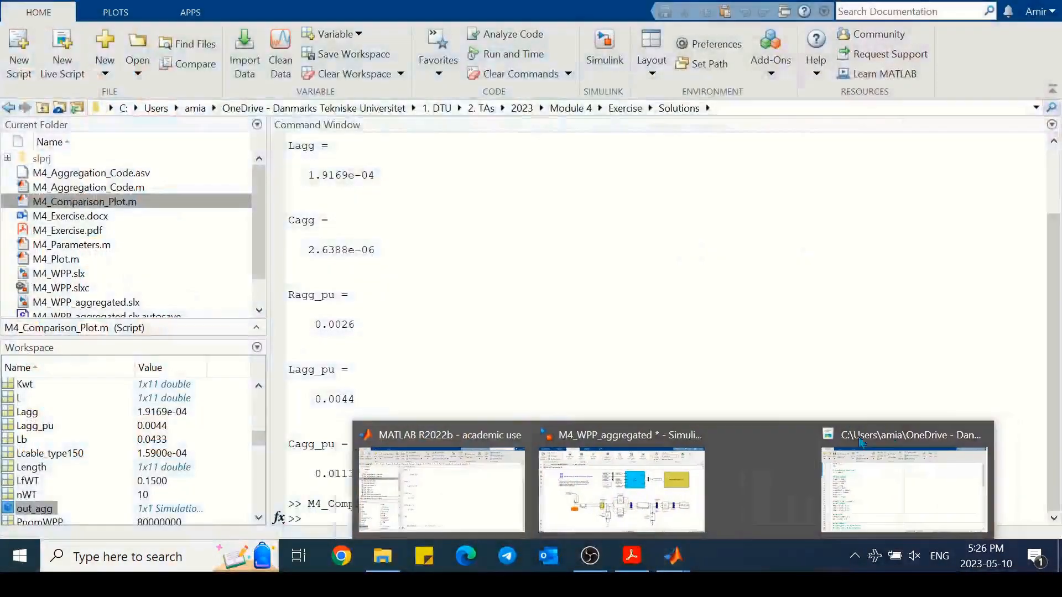
pyautogui.click(702, 460)
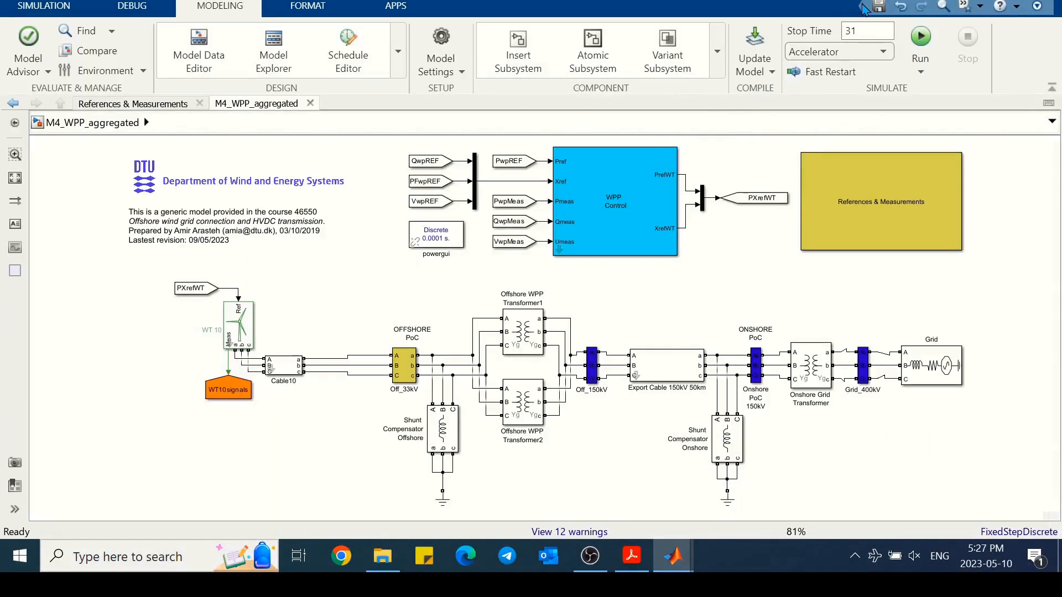
pyautogui.click(880, 7)
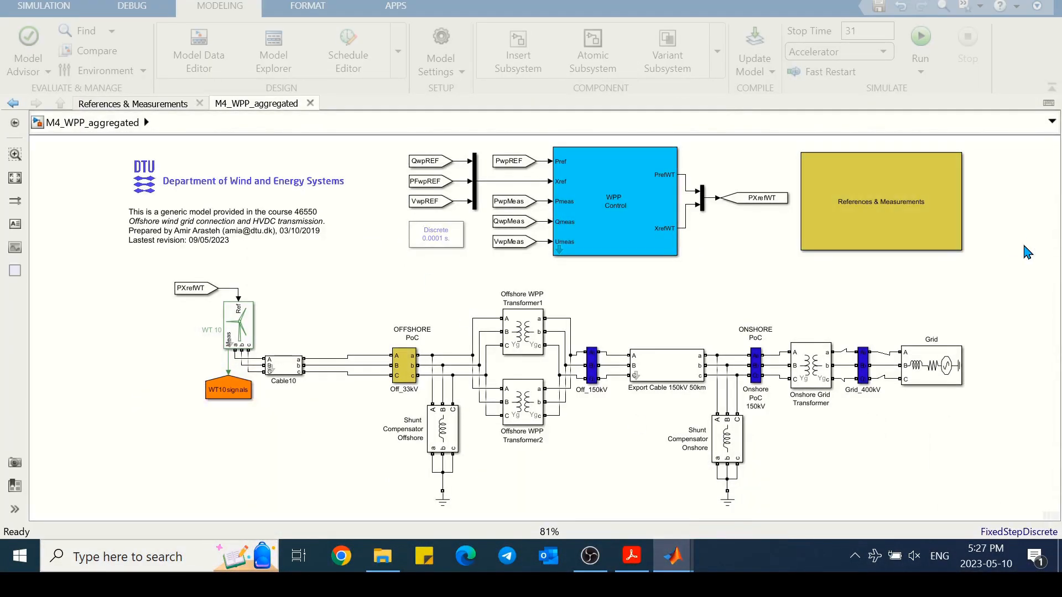
pyautogui.click(631, 556)
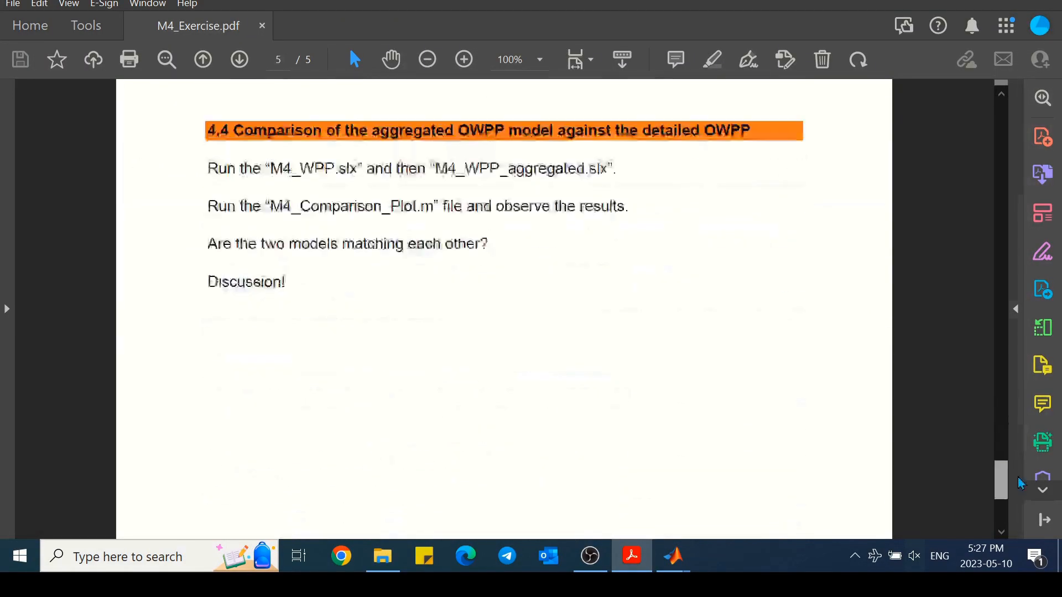